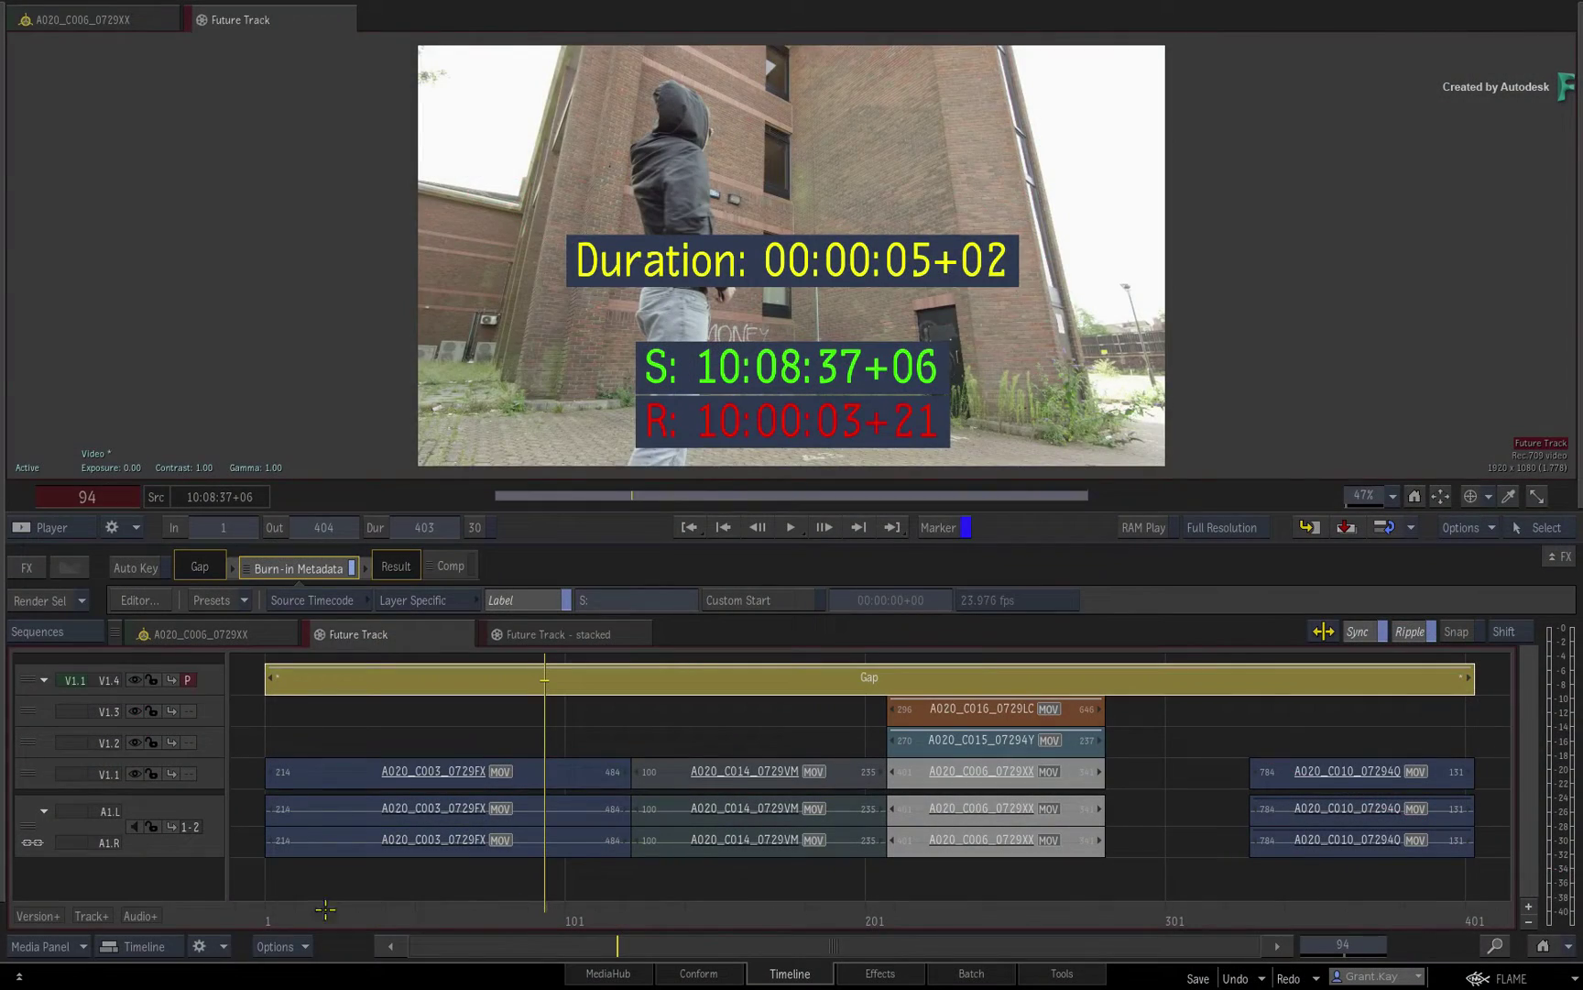
Scrub through the sequence to review the burn-in timecodes on later clips.
{"action": "left_click_drag", "start_coordinate": [325, 908], "coordinate": [353, 854]}
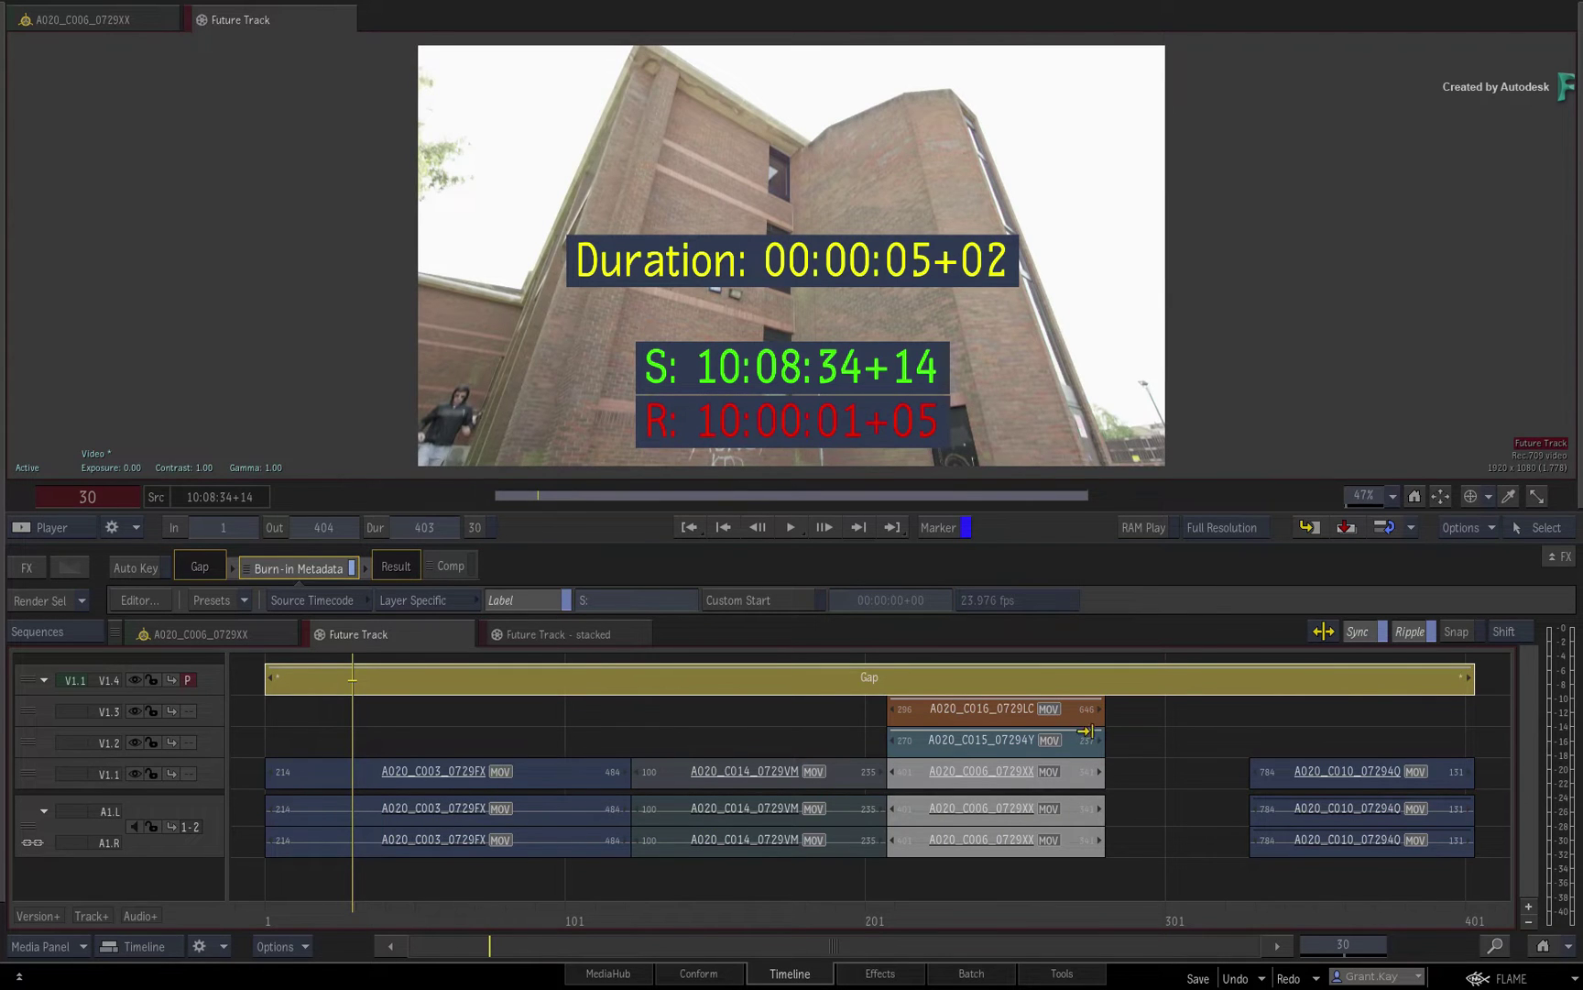
{"action": "mouse_move", "coordinate": [423, 909]}
{"action": "left_mouse_down"}
{"action": "mouse_move", "coordinate": [635, 866]}
{"action": "mouse_move", "coordinate": [1337, 824]}
{"action": "mouse_move", "coordinate": [679, 836]}
{"action": "mouse_move", "coordinate": [563, 865]}
{"action": "left_mouse_up"}
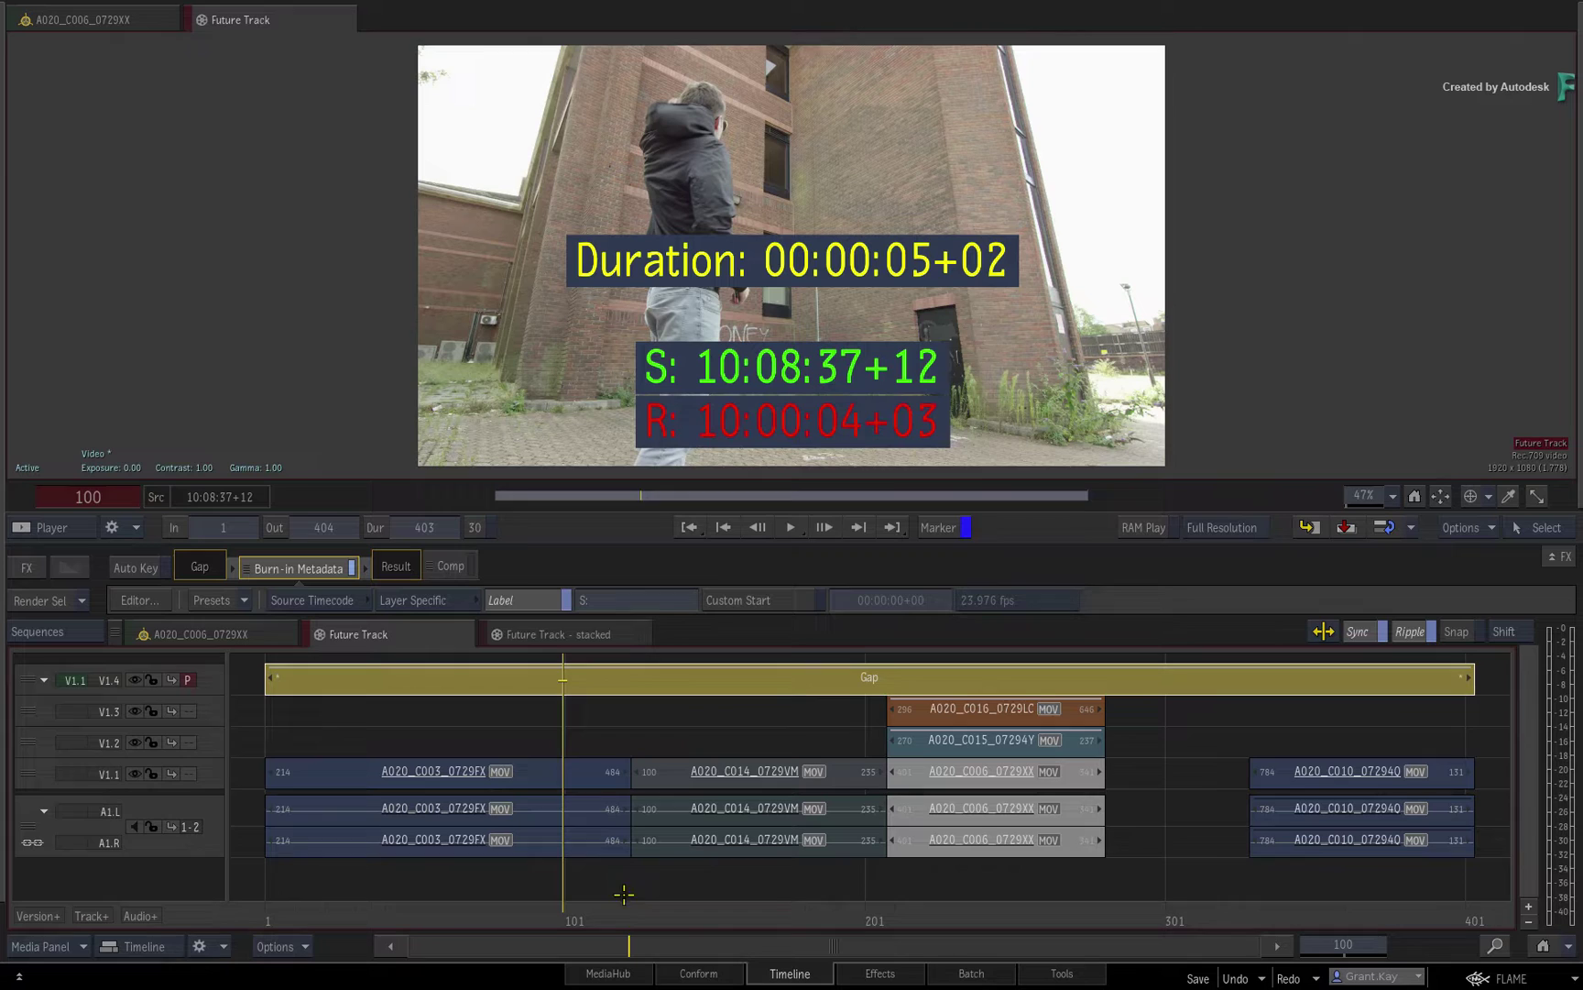
{"action": "mouse_move", "coordinate": [588, 908]}
{"action": "left_mouse_down"}
{"action": "mouse_move", "coordinate": [685, 857]}
{"action": "mouse_move", "coordinate": [1044, 801]}
{"action": "mouse_move", "coordinate": [1228, 750]}
{"action": "mouse_move", "coordinate": [1369, 744]}
{"action": "mouse_move", "coordinate": [1110, 757]}
{"action": "mouse_move", "coordinate": [568, 903]}
{"action": "left_mouse_up"}
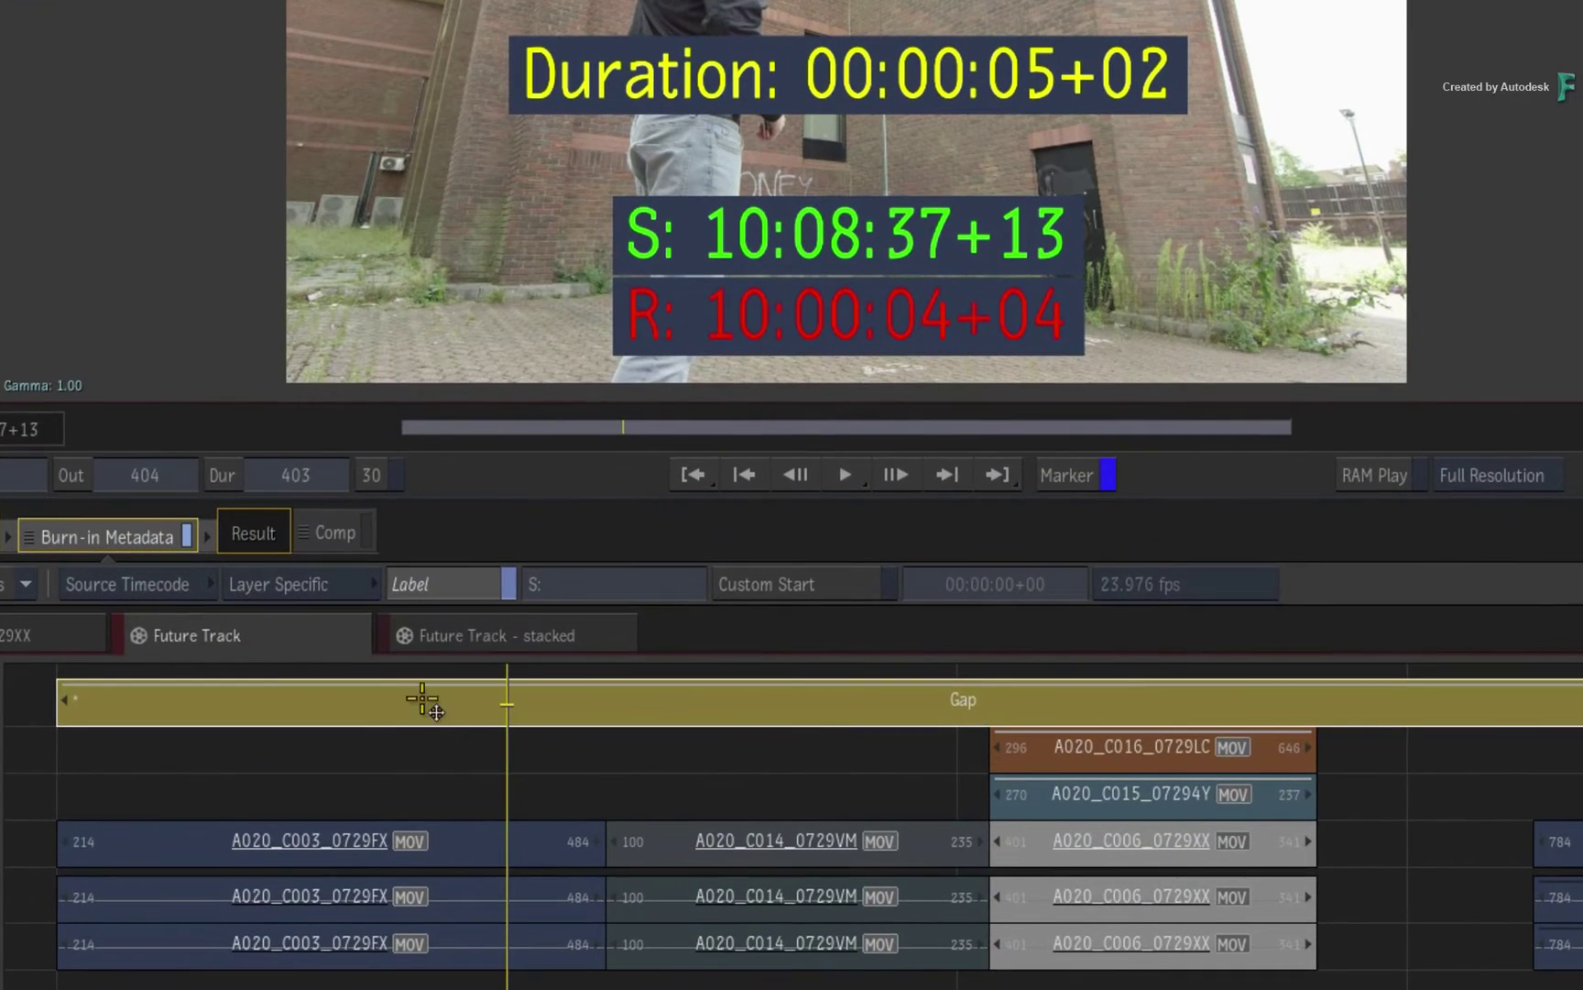
Browse the Record Timecode layer and burn-in options settings.
{"action": "left_click", "coordinate": [137, 584]}
{"action": "left_click", "coordinate": [139, 618]}
{"action": "left_click", "coordinate": [298, 584]}
{"action": "left_click", "coordinate": [305, 548]}
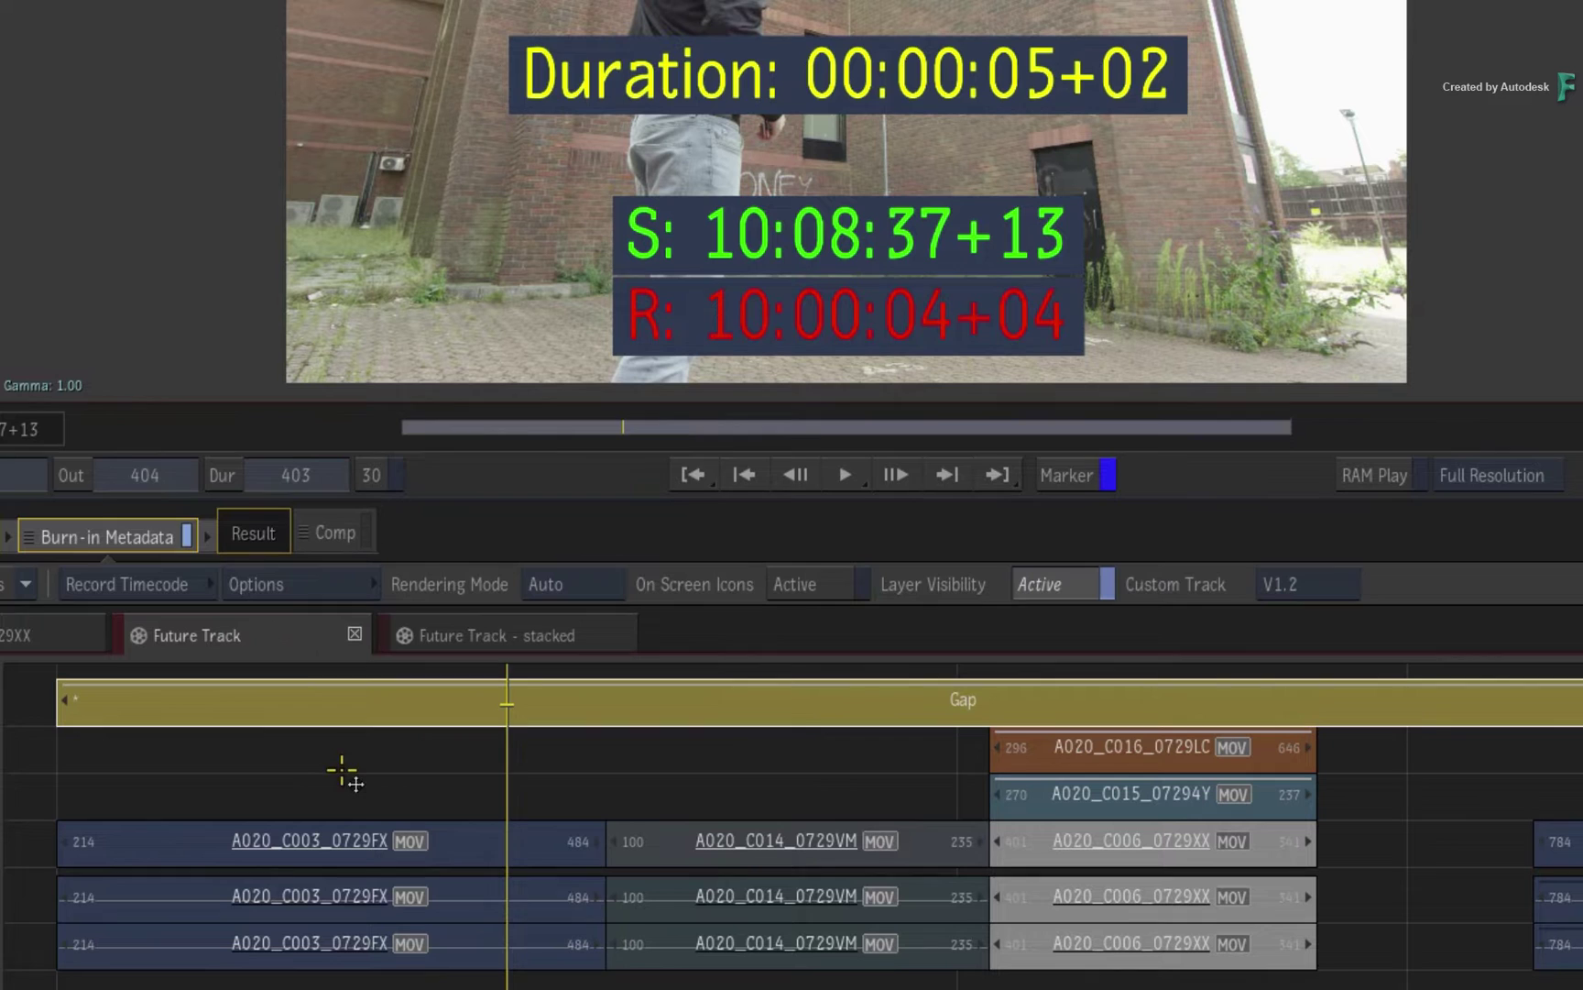
Switch to the Duration burn-in layer and show its Text settings.
{"action": "left_click", "coordinate": [151, 587]}
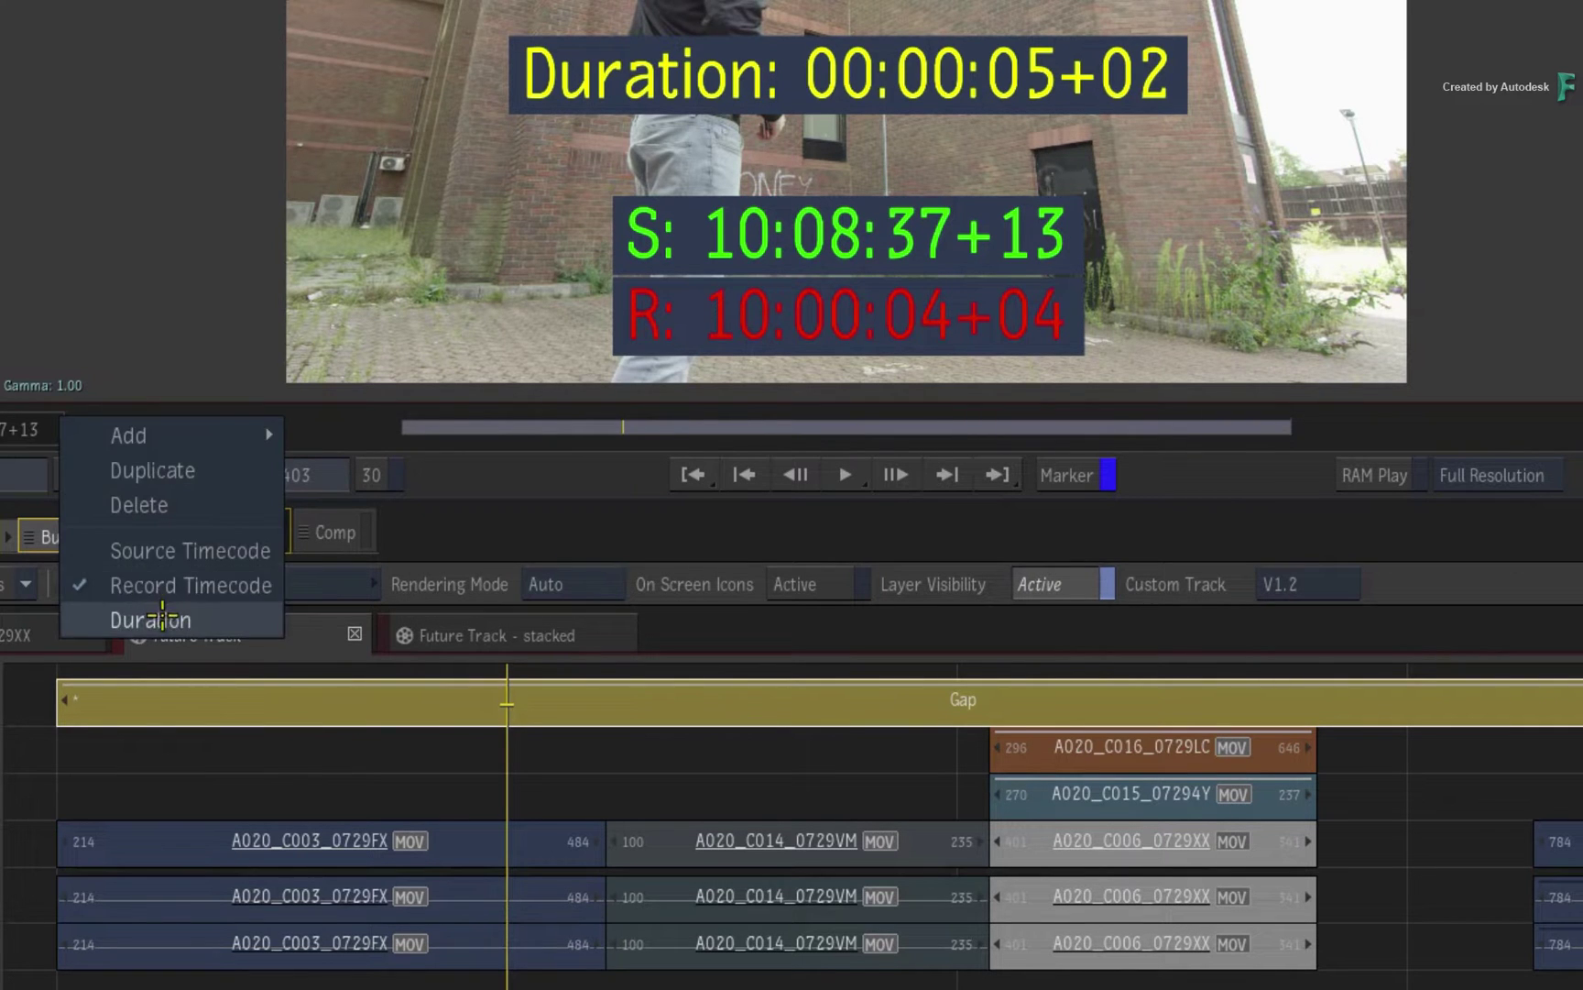
{"action": "left_click", "coordinate": [162, 618]}
{"action": "left_click", "coordinate": [301, 583]}
{"action": "left_click", "coordinate": [321, 755]}
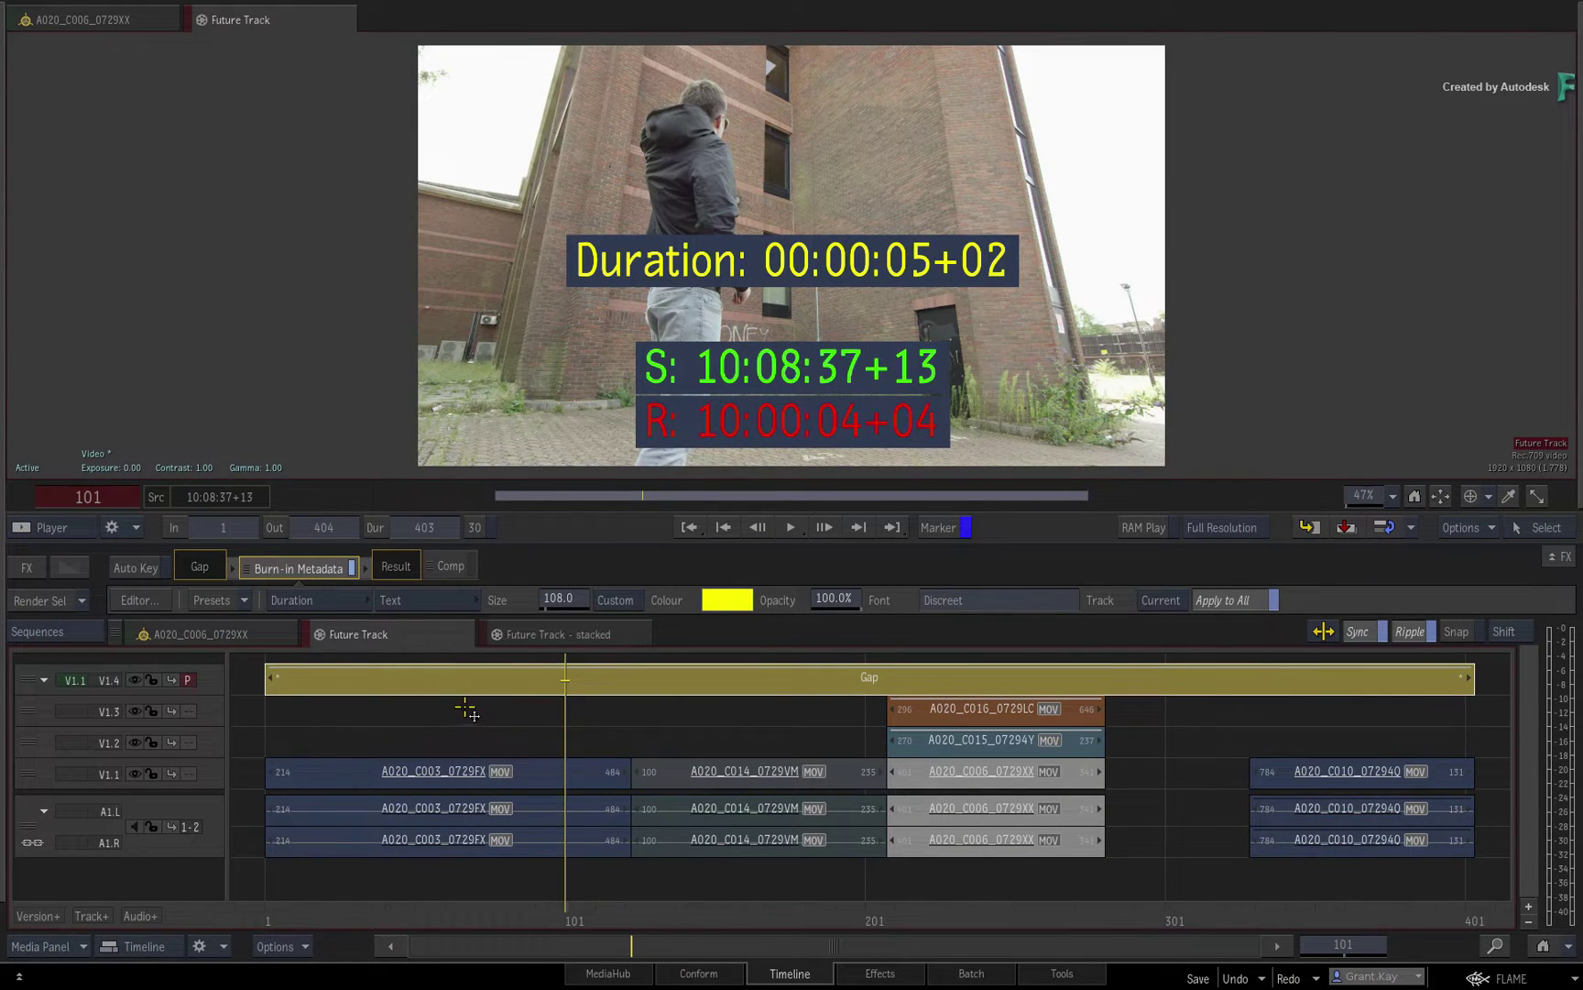
{"action": "left_click", "coordinate": [136, 601]}
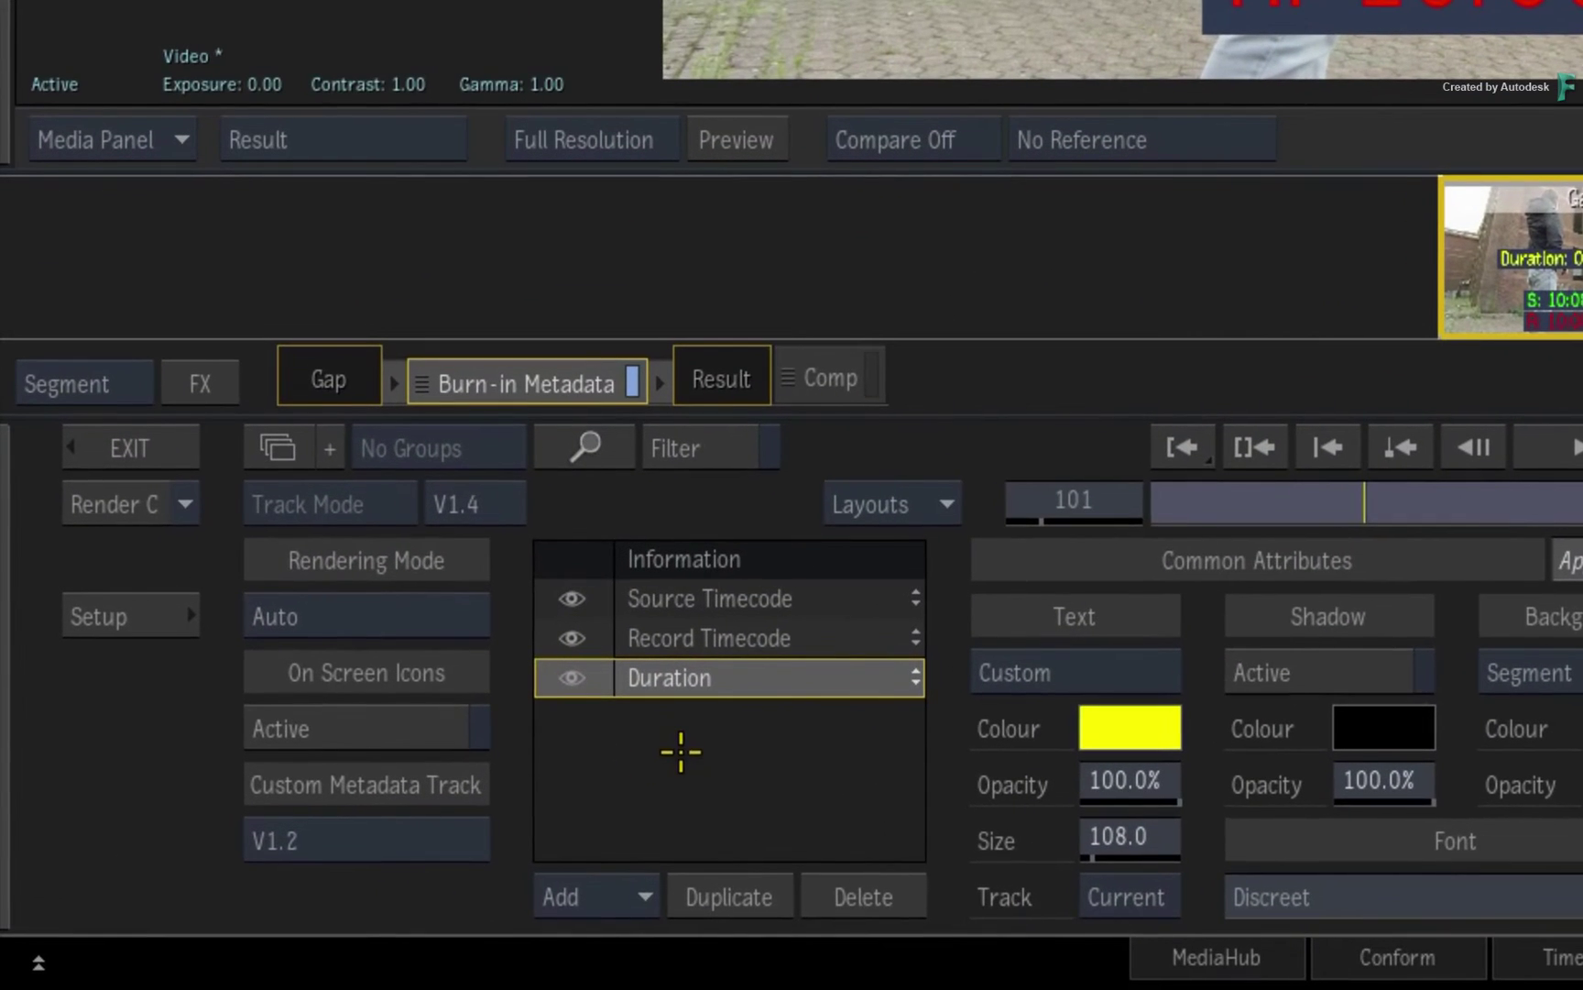
{"action": "left_click", "coordinate": [698, 600]}
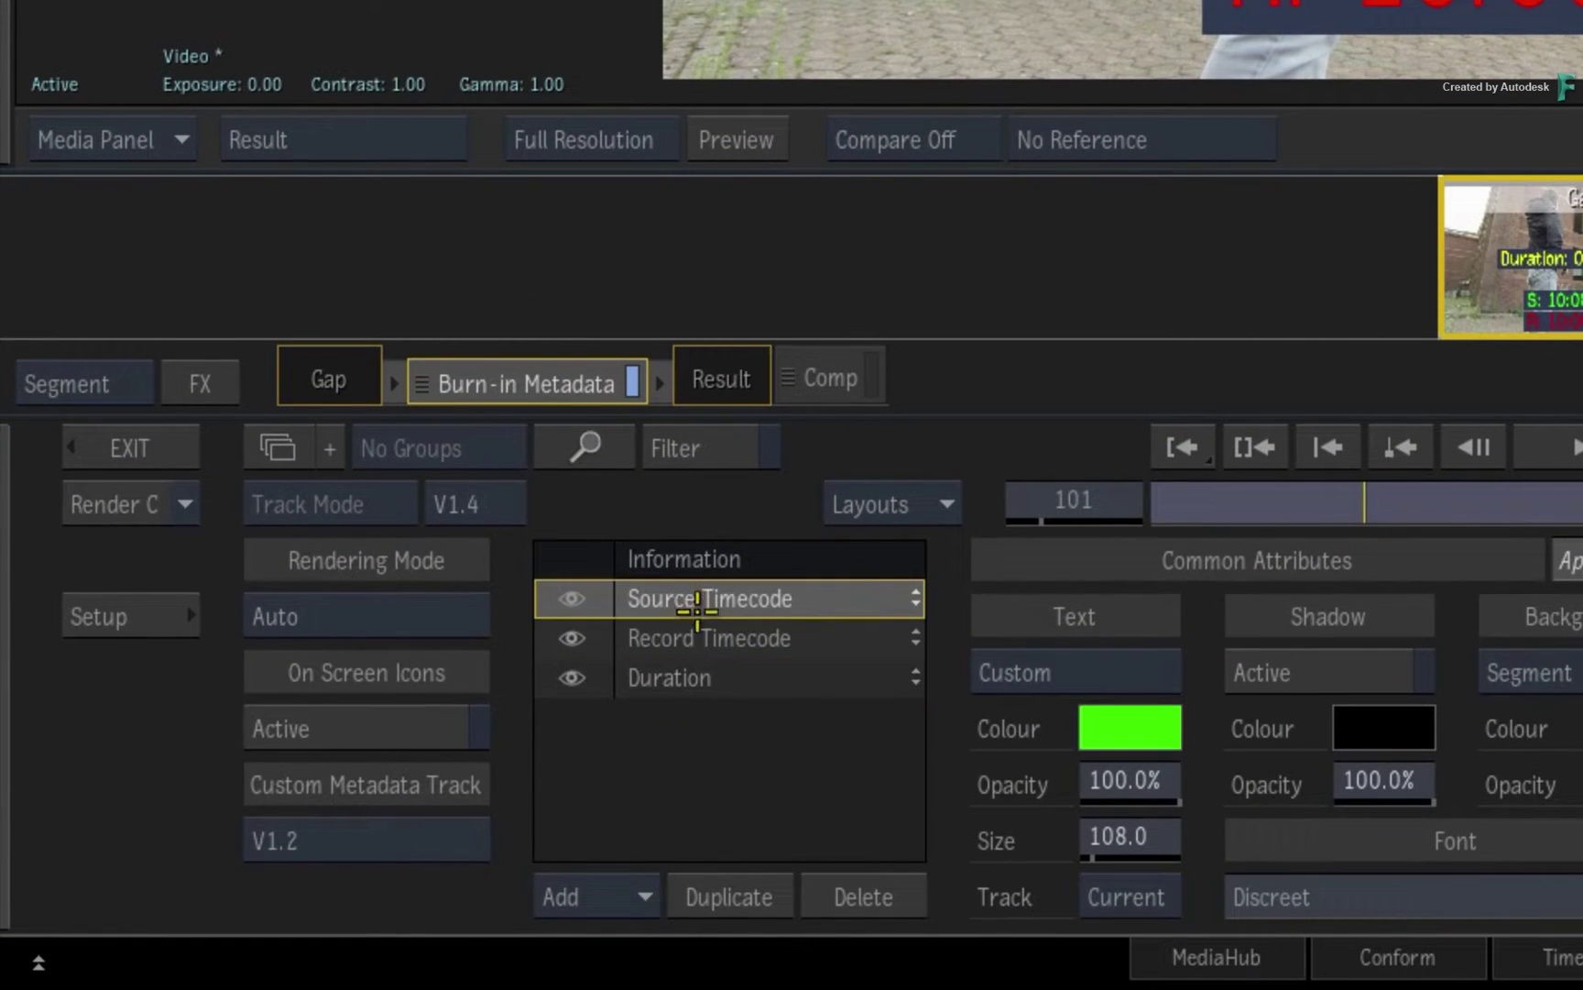
{"action": "left_click", "coordinate": [683, 637]}
{"action": "left_click", "coordinate": [681, 678]}
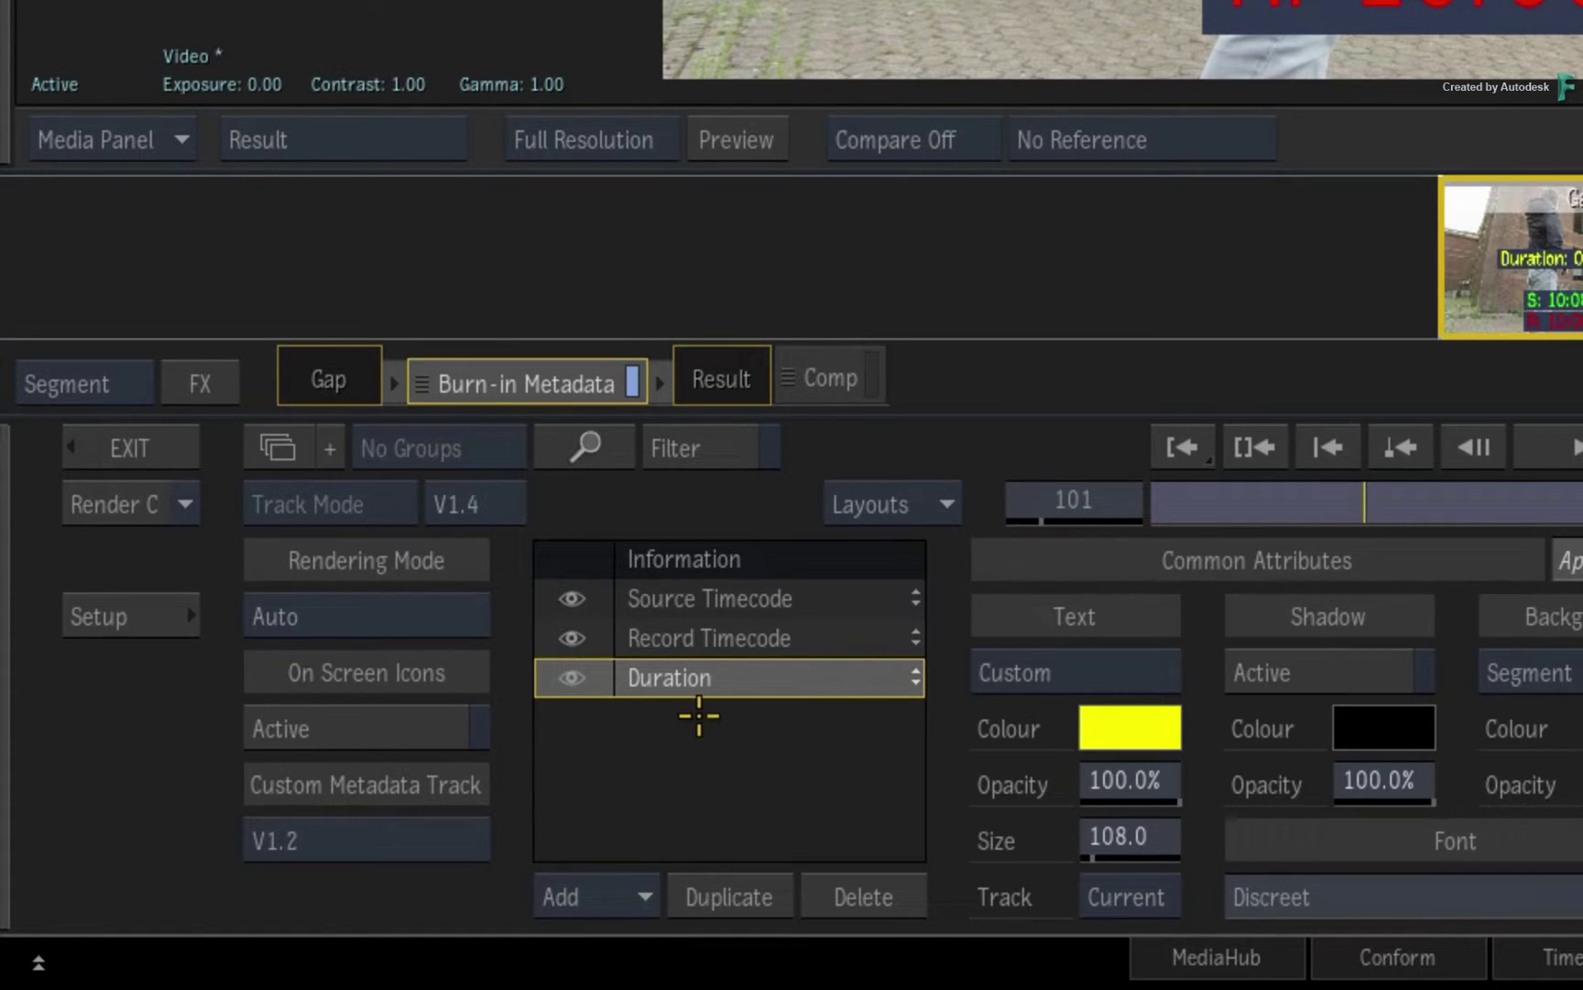
{"action": "left_click", "coordinate": [839, 674]}
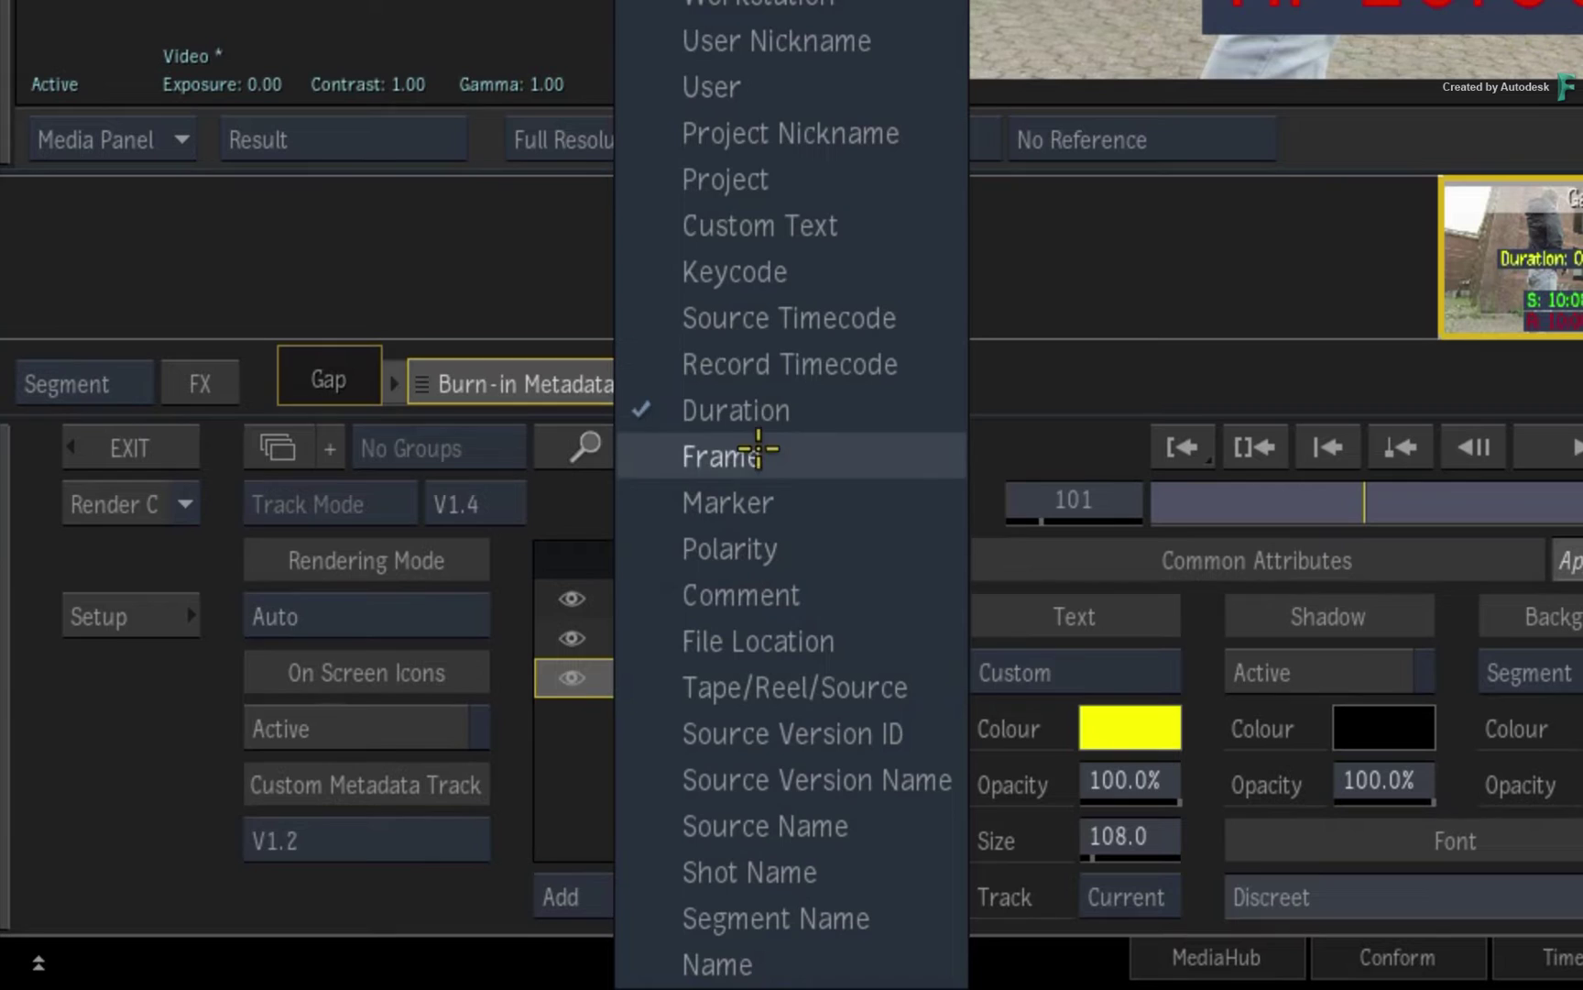
{"action": "left_click", "coordinate": [779, 408]}
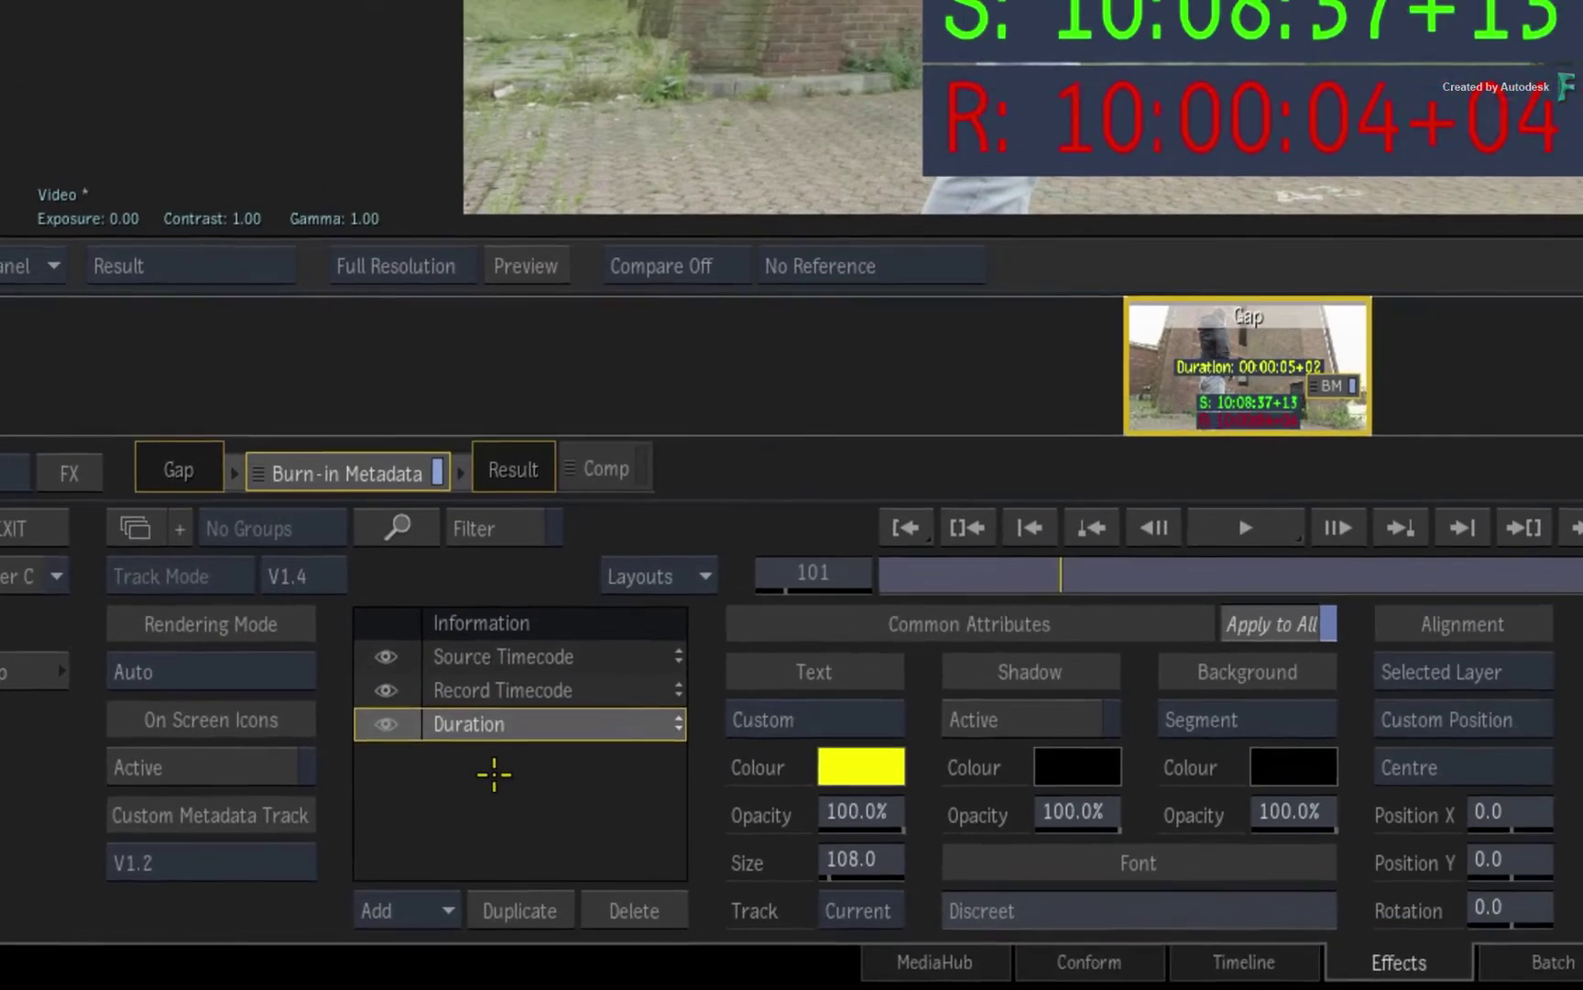
{"action": "left_click", "coordinate": [509, 689]}
{"action": "left_click", "coordinate": [522, 657]}
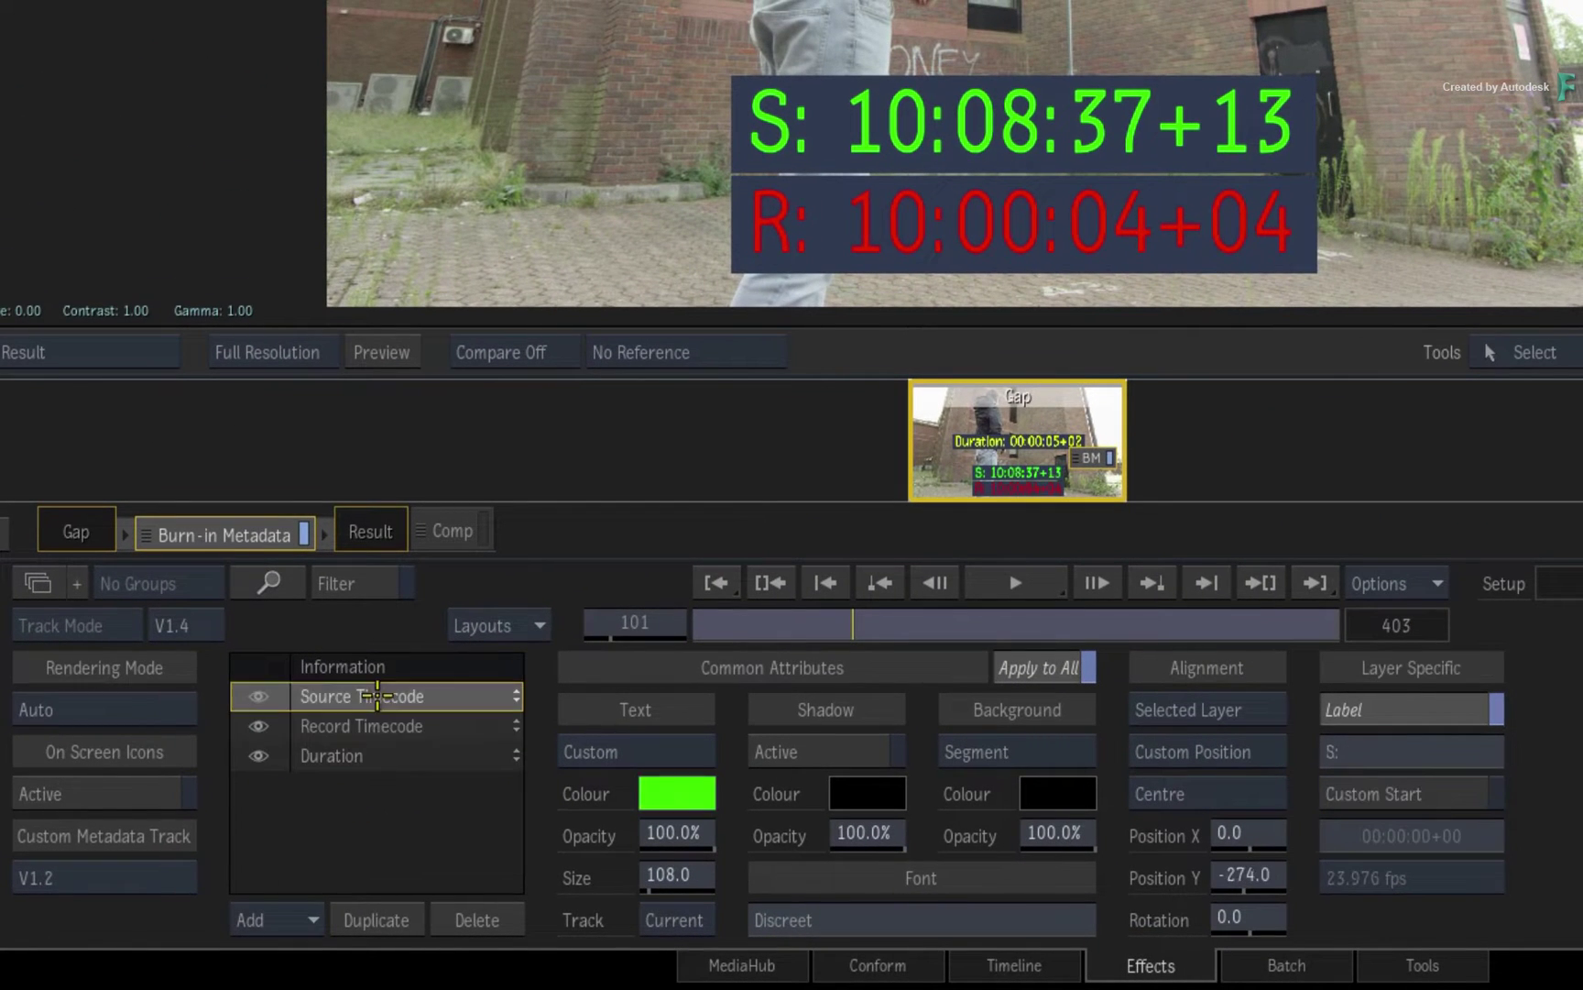
{"action": "left_click", "coordinate": [374, 725]}
{"action": "left_click", "coordinate": [372, 755]}
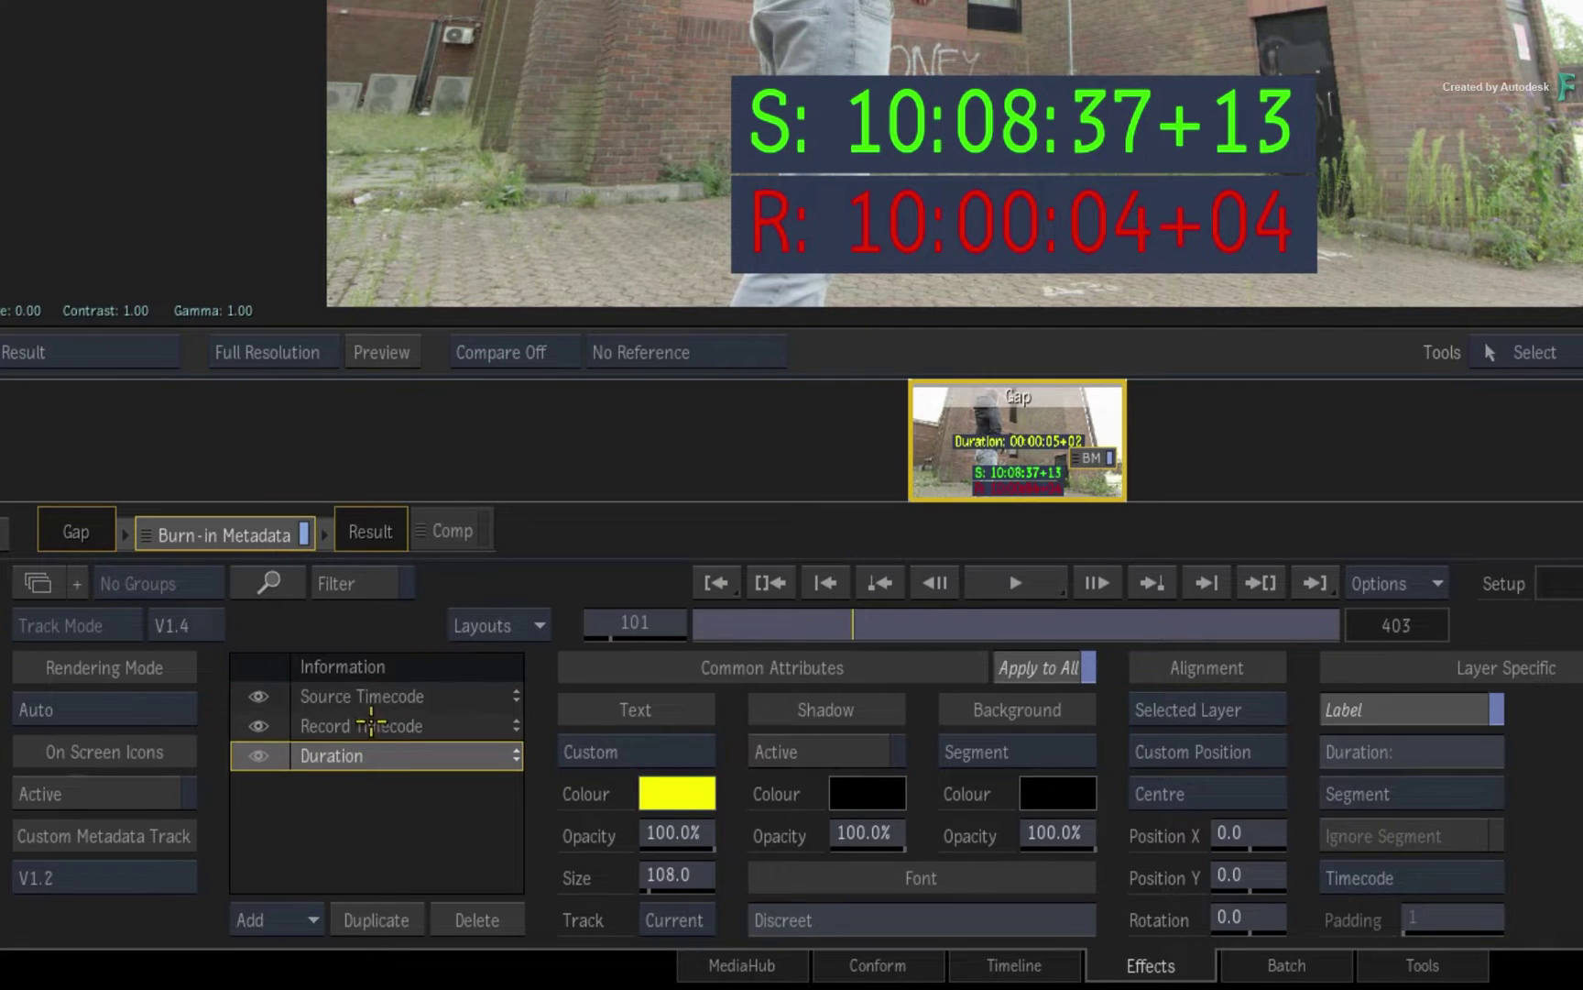
{"action": "left_click", "coordinate": [371, 725]}
{"action": "left_click", "coordinate": [371, 696]}
{"action": "left_click", "coordinate": [371, 726]}
{"action": "left_click", "coordinate": [376, 753]}
{"action": "left_click", "coordinate": [371, 726]}
{"action": "left_click", "coordinate": [376, 696]}
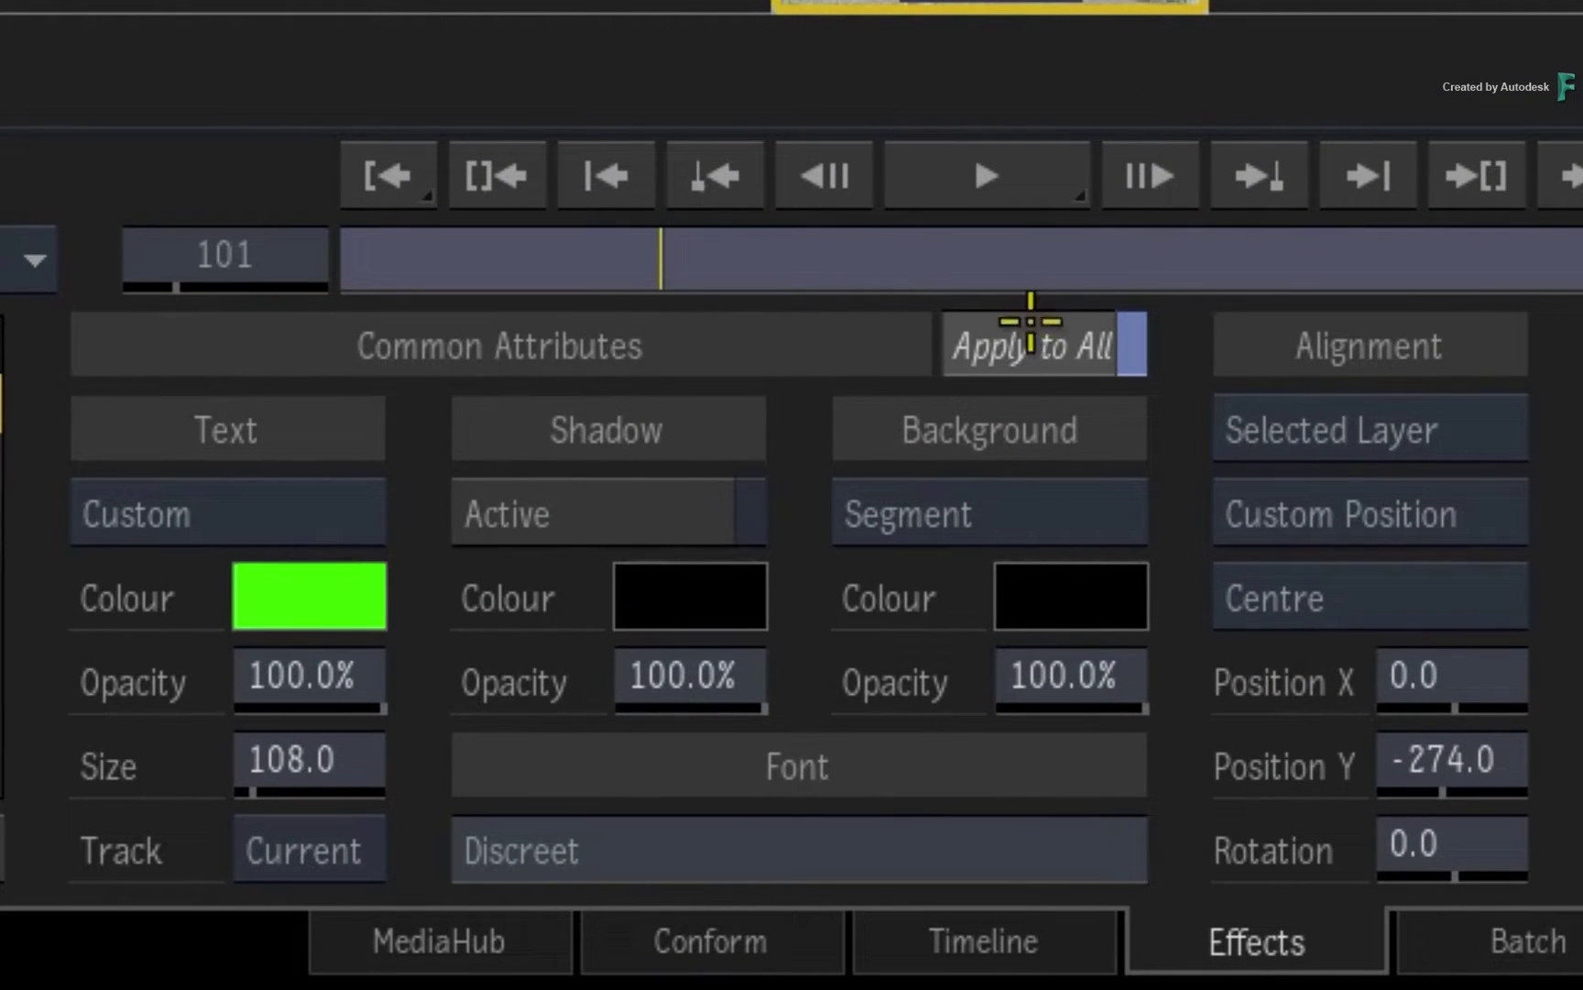
{"action": "left_click", "coordinate": [1071, 321]}
{"action": "left_click", "coordinate": [1106, 318]}
{"action": "left_click", "coordinate": [1063, 344]}
{"action": "left_click", "coordinate": [1063, 345]}
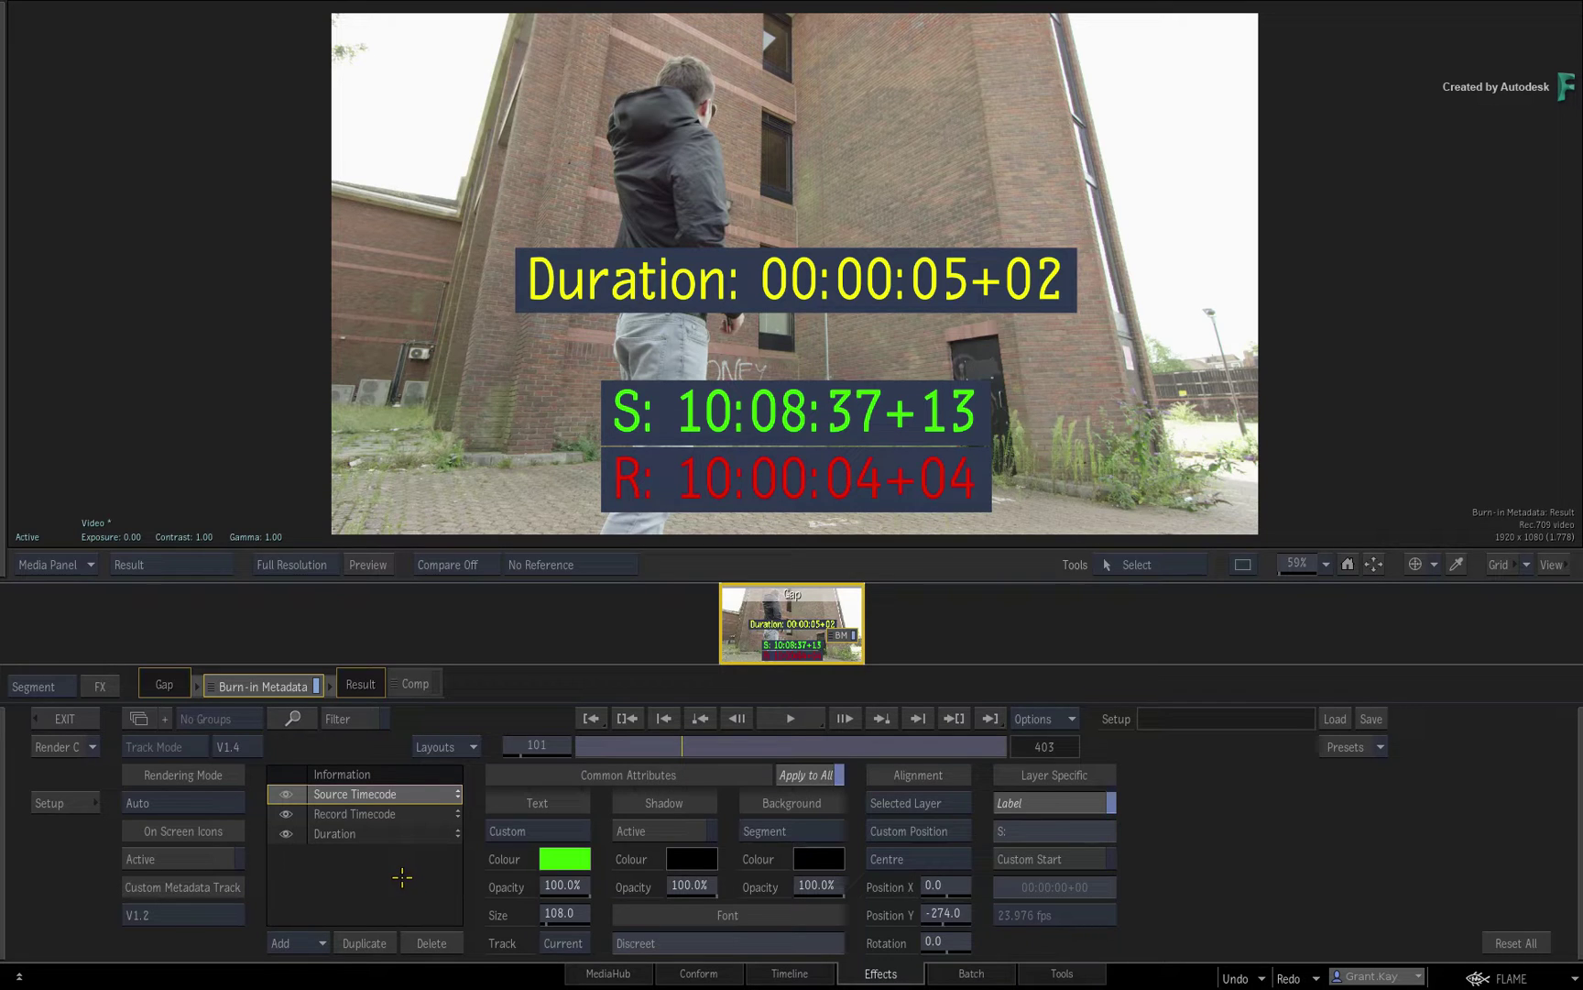
Add Tape/Reel/Source, Segment Name and File Location burn-in layers.
{"action": "left_click", "coordinate": [316, 941]}
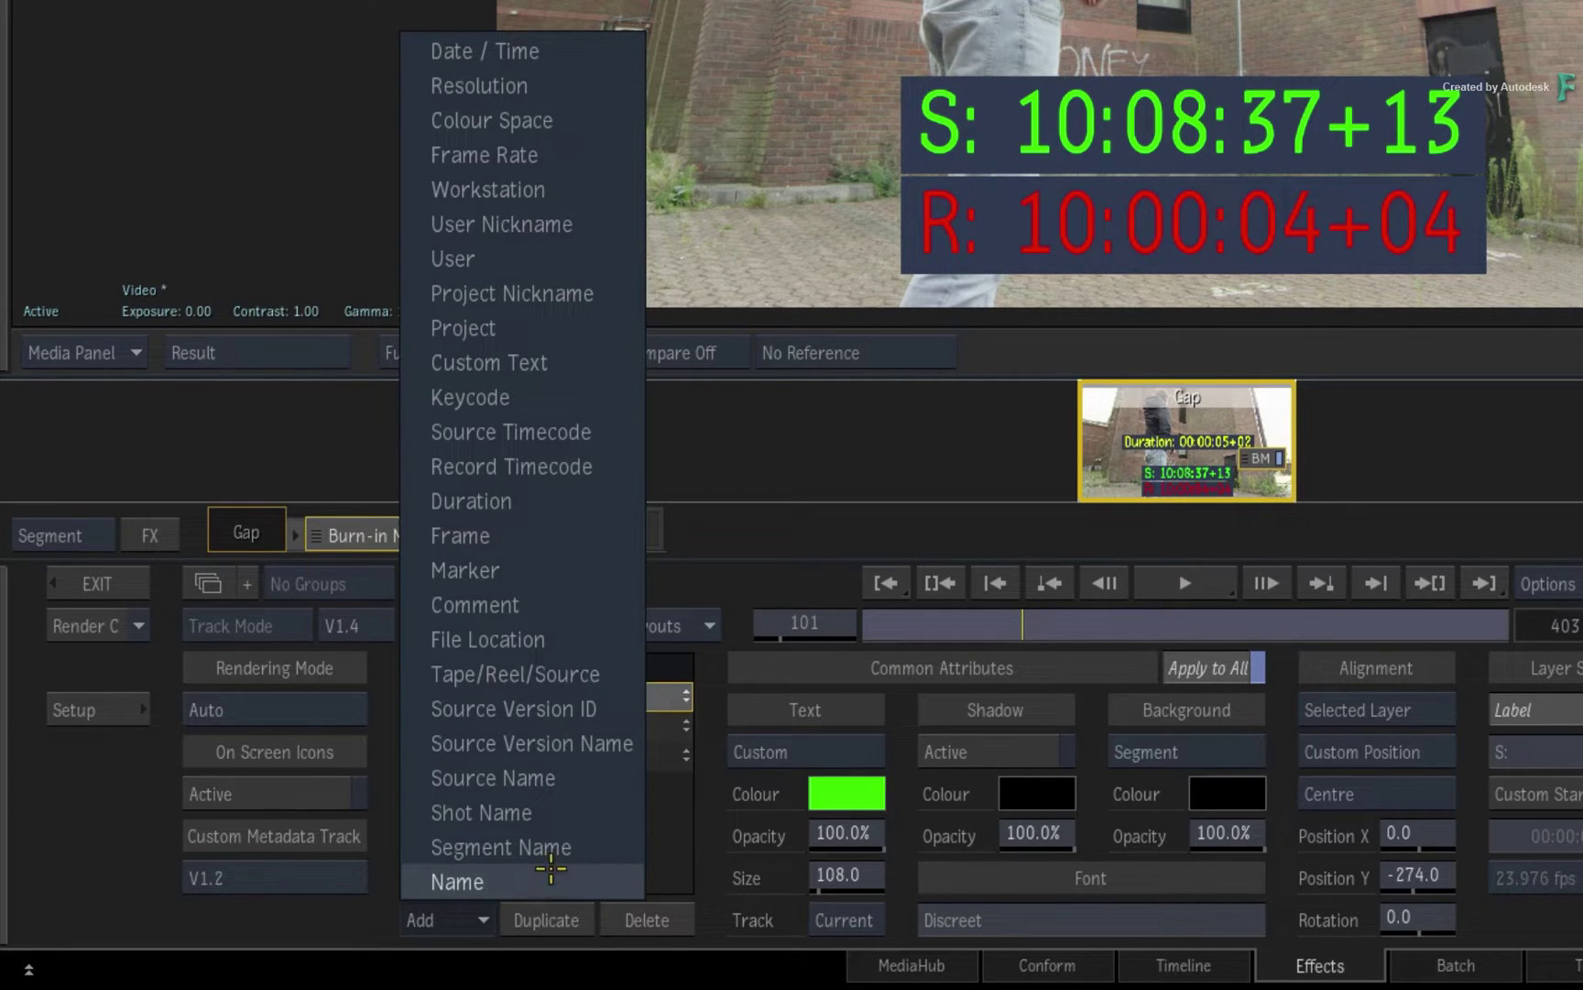
{"action": "left_click", "coordinate": [597, 662]}
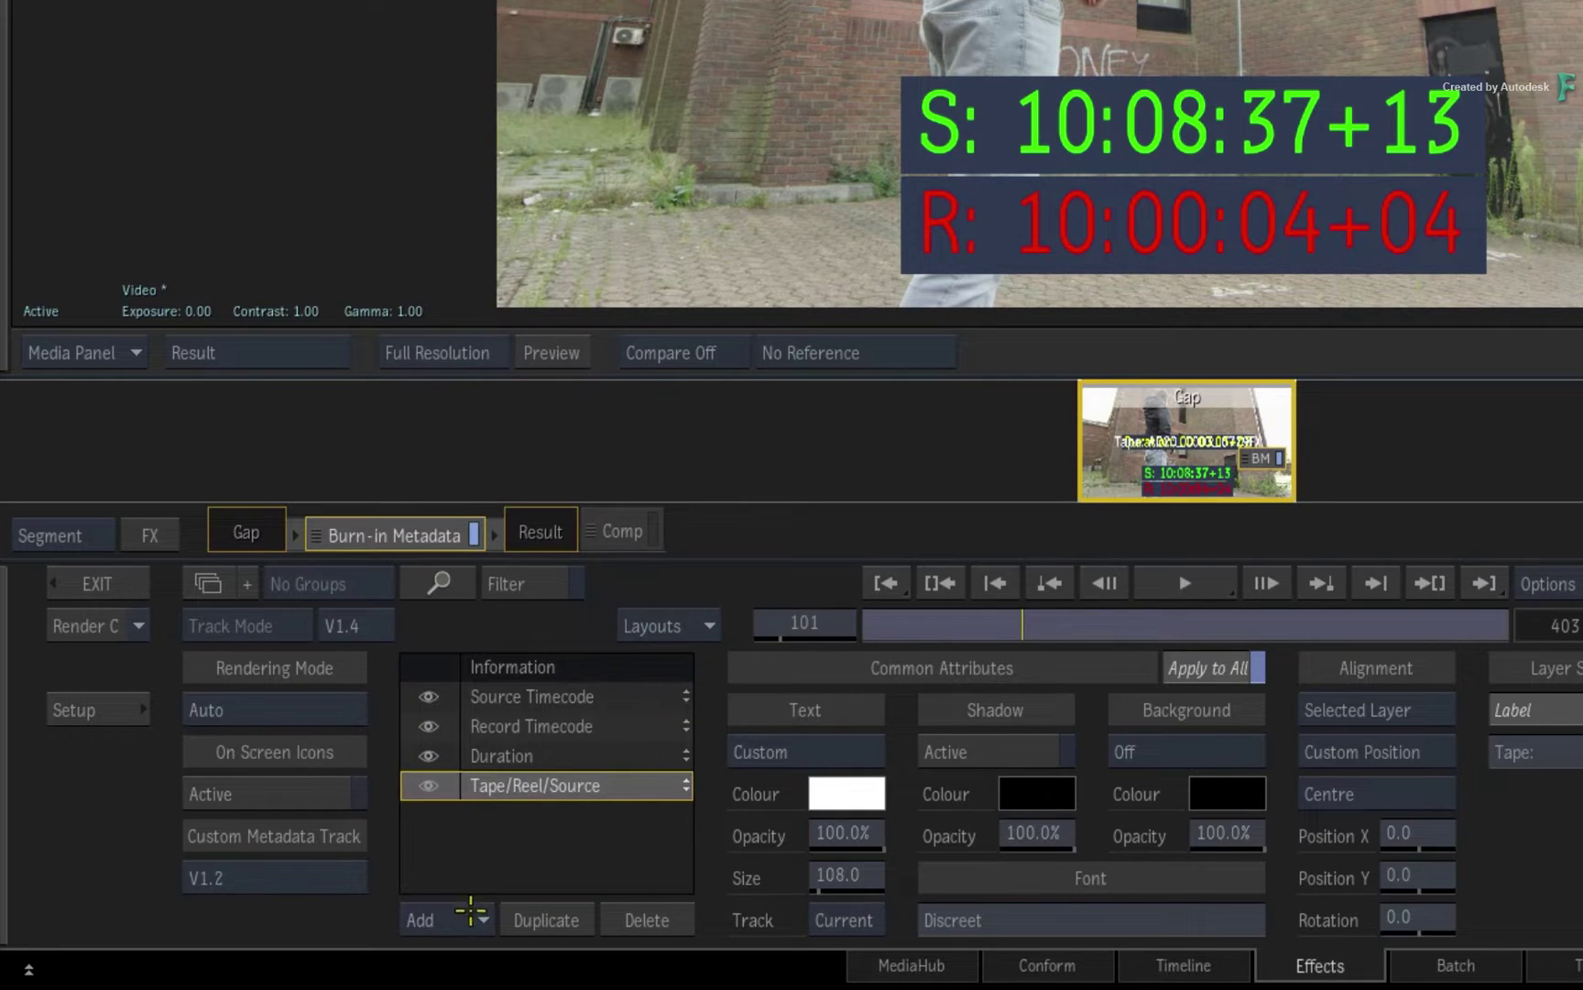
{"action": "left_click", "coordinate": [472, 915]}
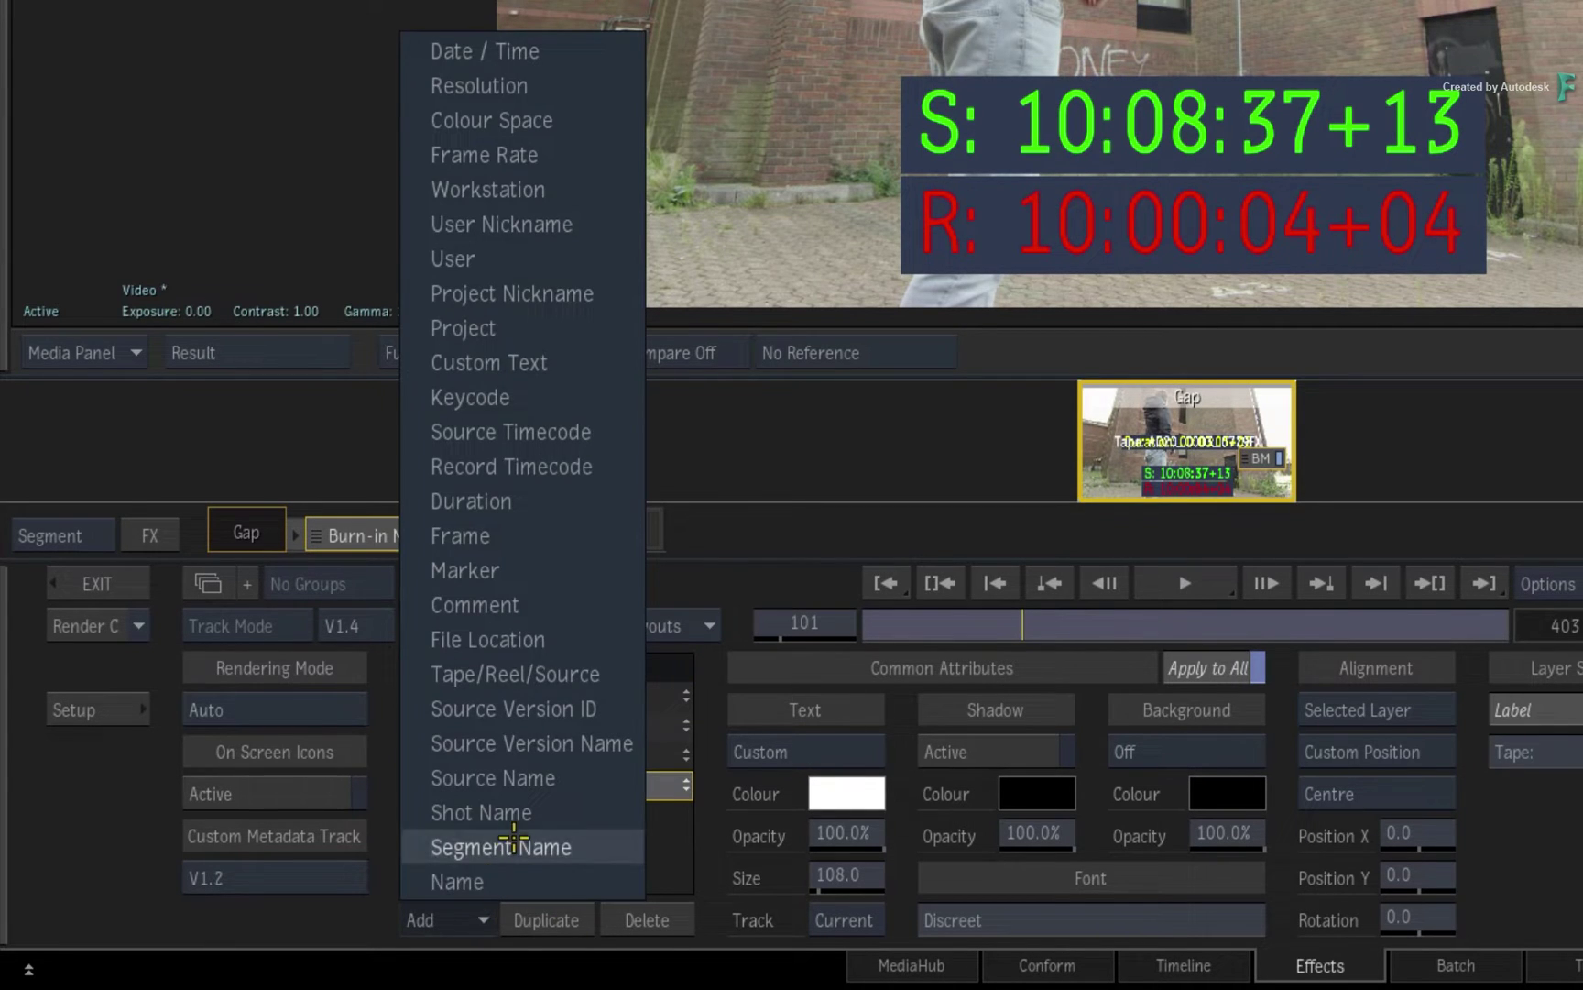
{"action": "left_click", "coordinate": [485, 847]}
{"action": "left_click", "coordinate": [472, 917]}
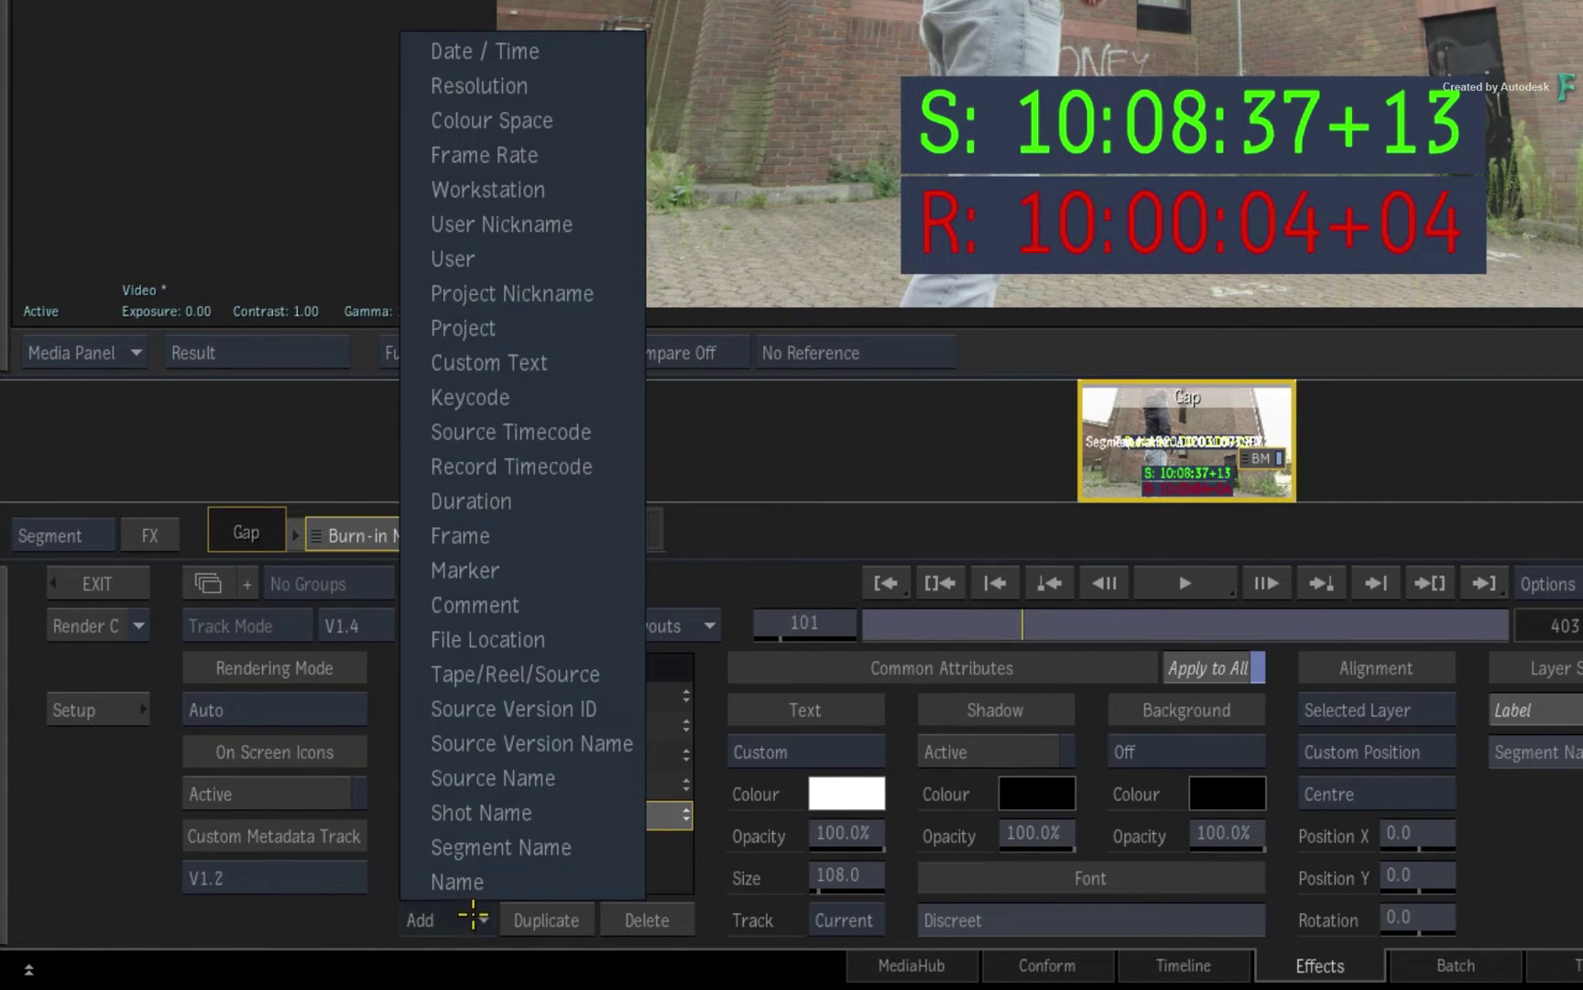
{"action": "left_click", "coordinate": [530, 640]}
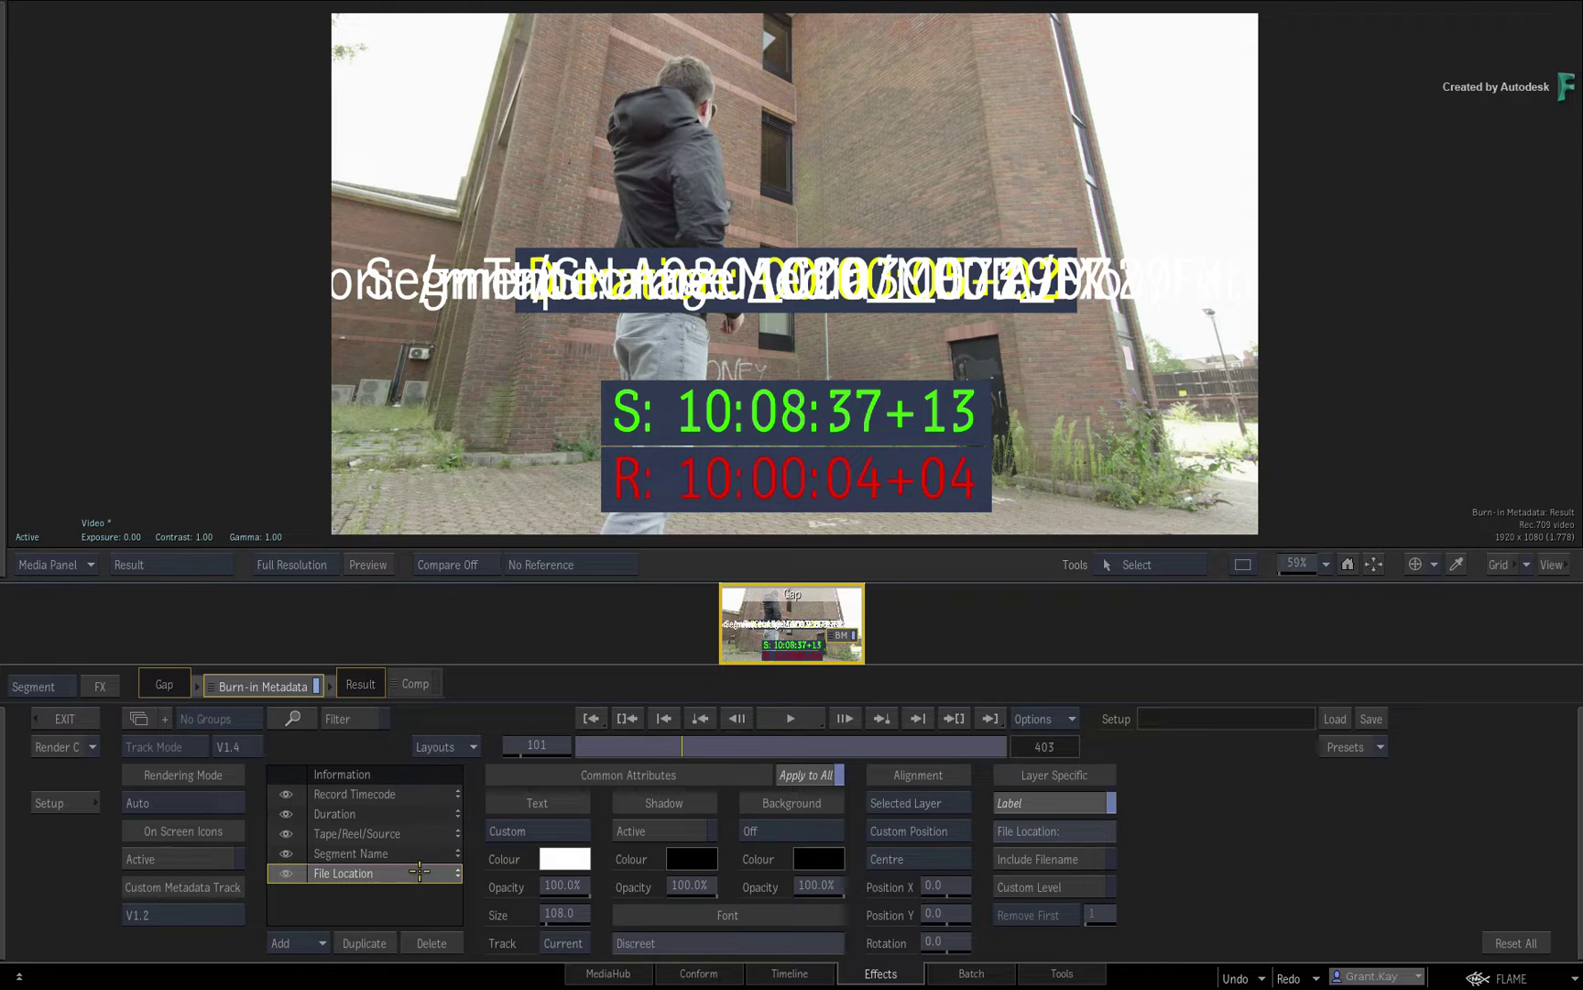
Keep File Location as the metadata type and raise it to Position Y 405.
{"action": "left_click", "coordinate": [429, 872]}
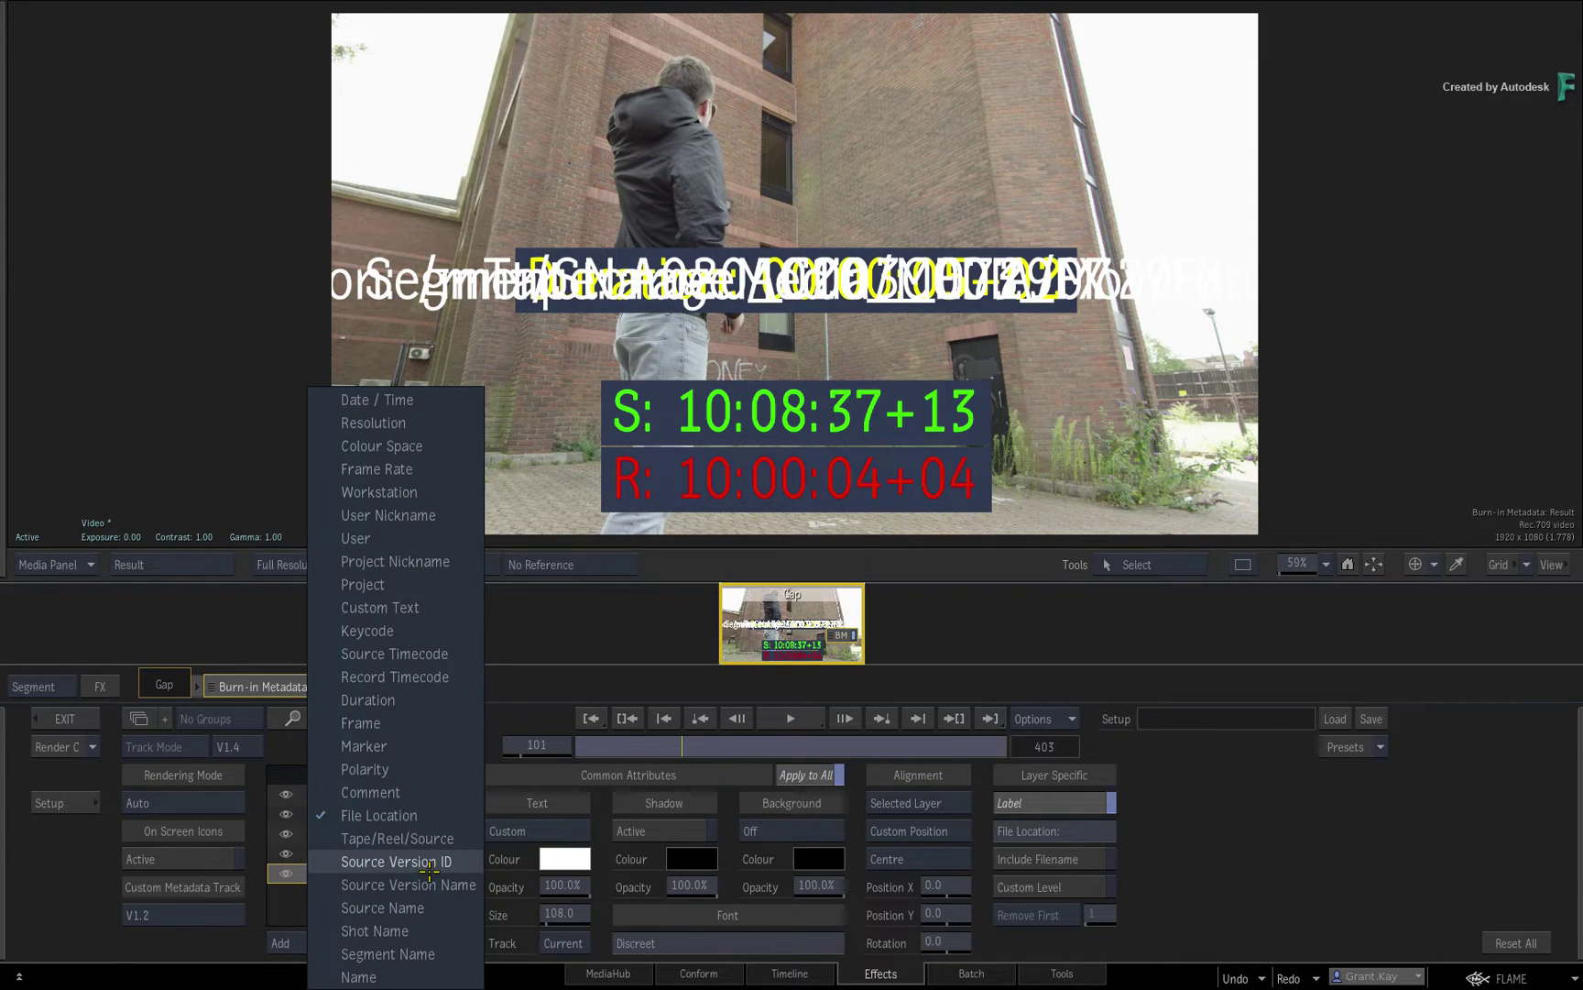
{"action": "left_click", "coordinate": [398, 815]}
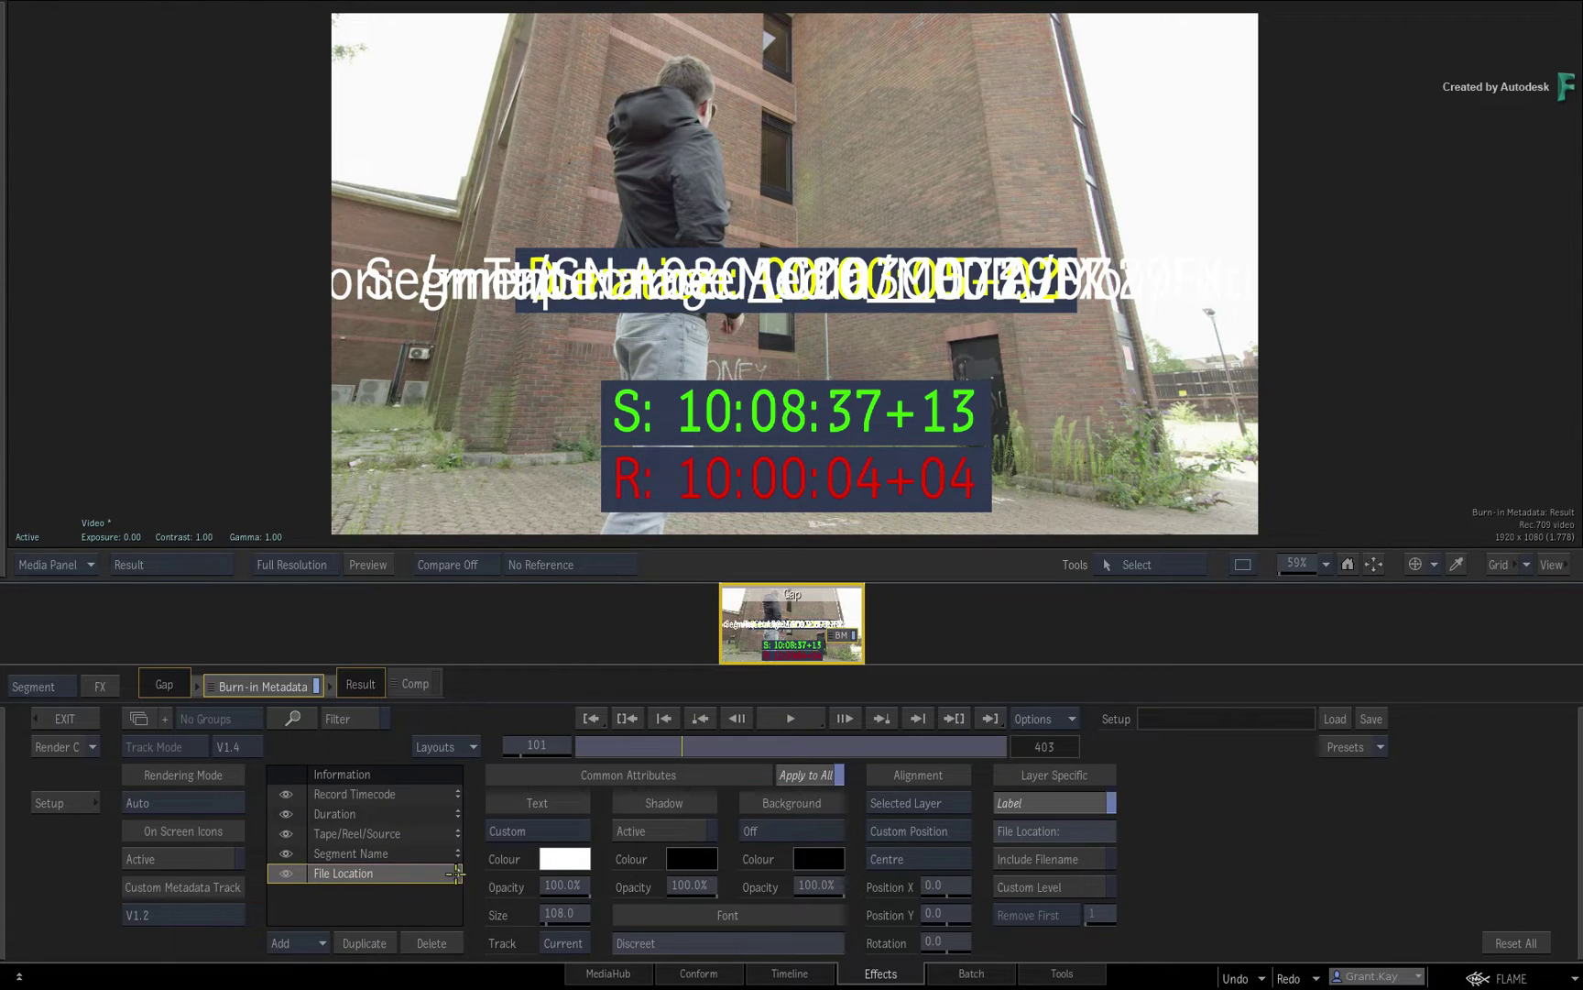
{"action": "mouse_move", "coordinate": [953, 914]}
{"action": "left_mouse_down"}
{"action": "mouse_move", "coordinate": [1226, 826]}
{"action": "mouse_move", "coordinate": [1201, 847]}
{"action": "left_mouse_up"}
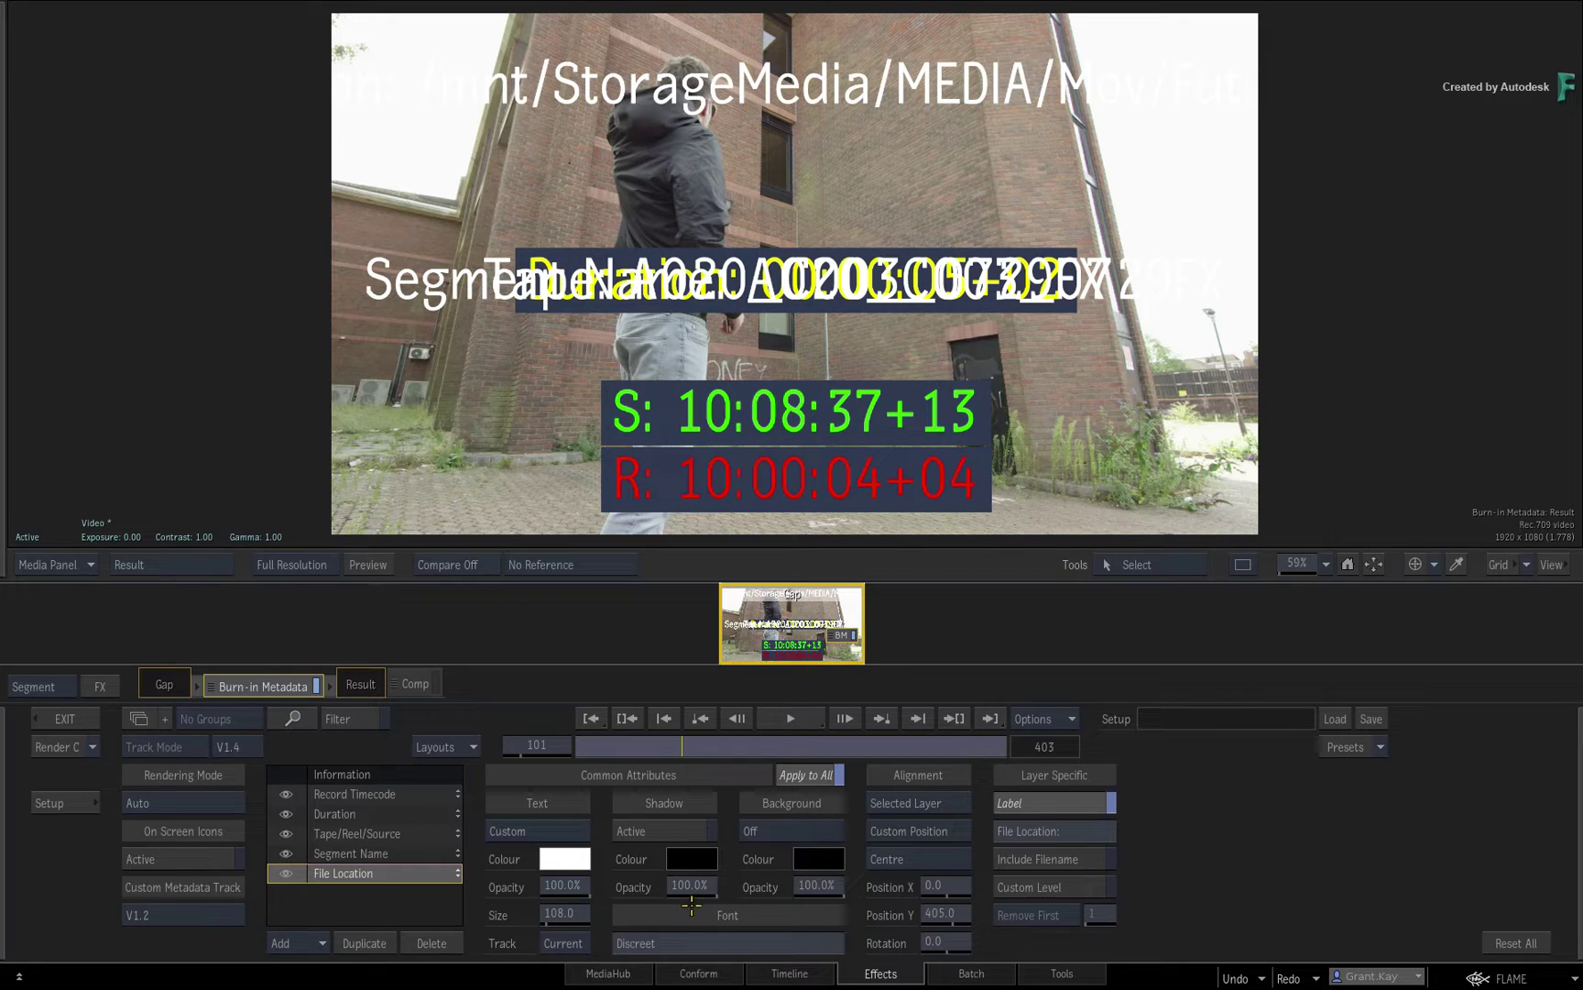
Resize all burn-in text from 108 to 51, then the File Location text to 36.
{"action": "left_click", "coordinate": [290, 854]}
{"action": "left_click", "coordinate": [292, 831]}
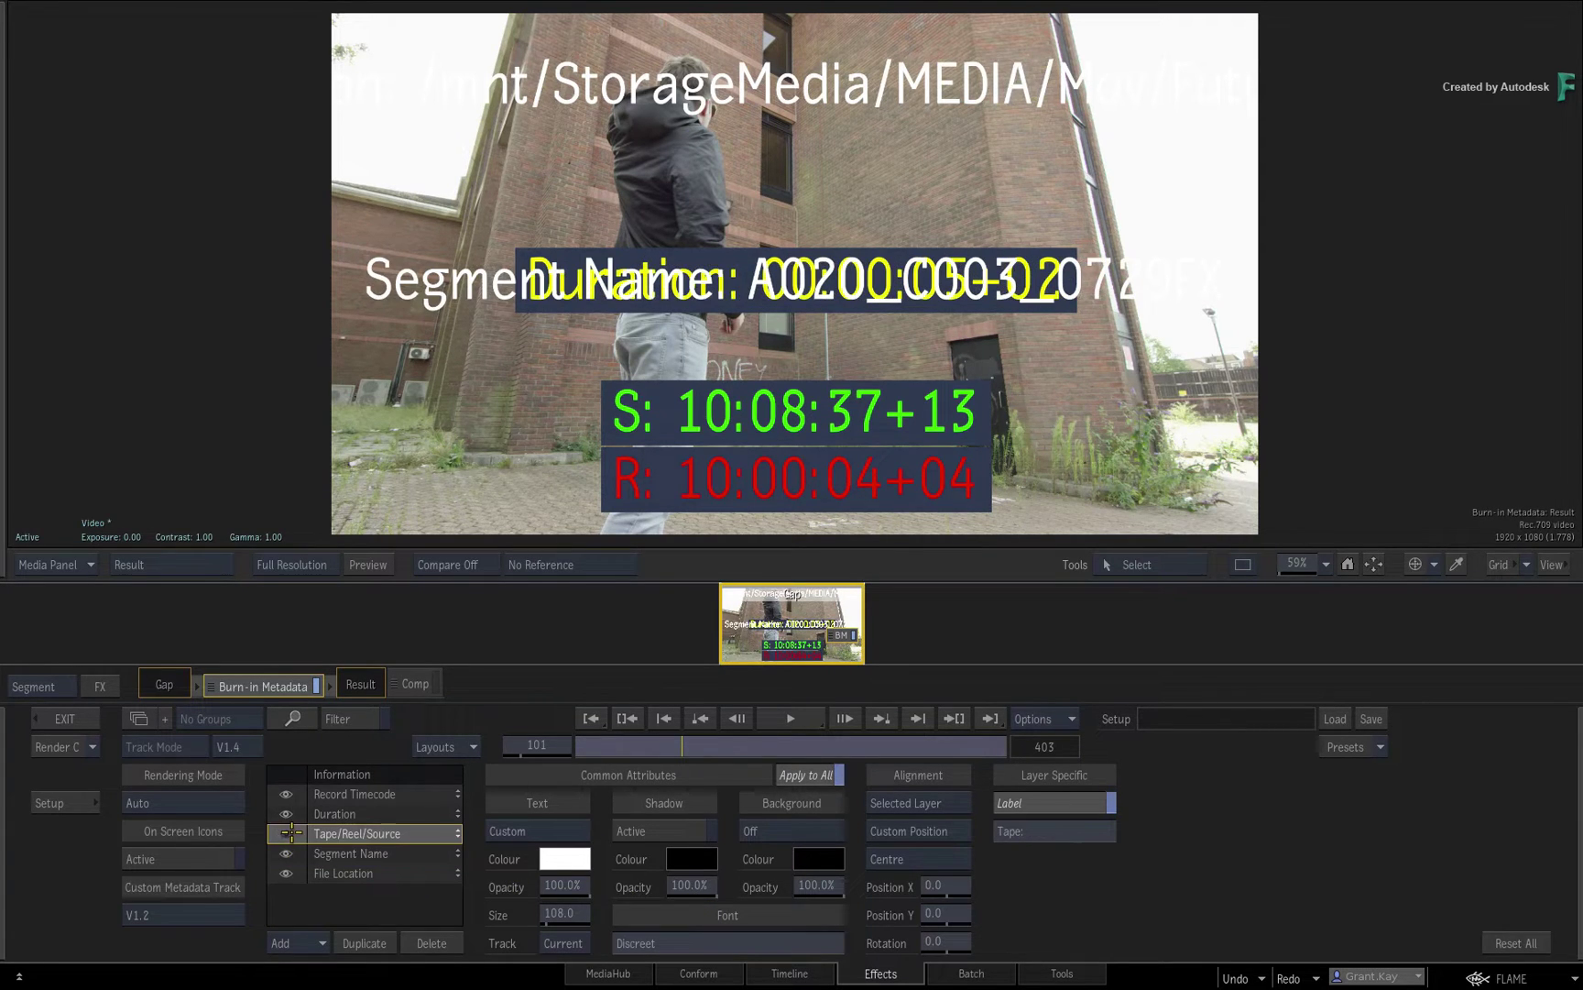
{"action": "left_click", "coordinate": [288, 812]}
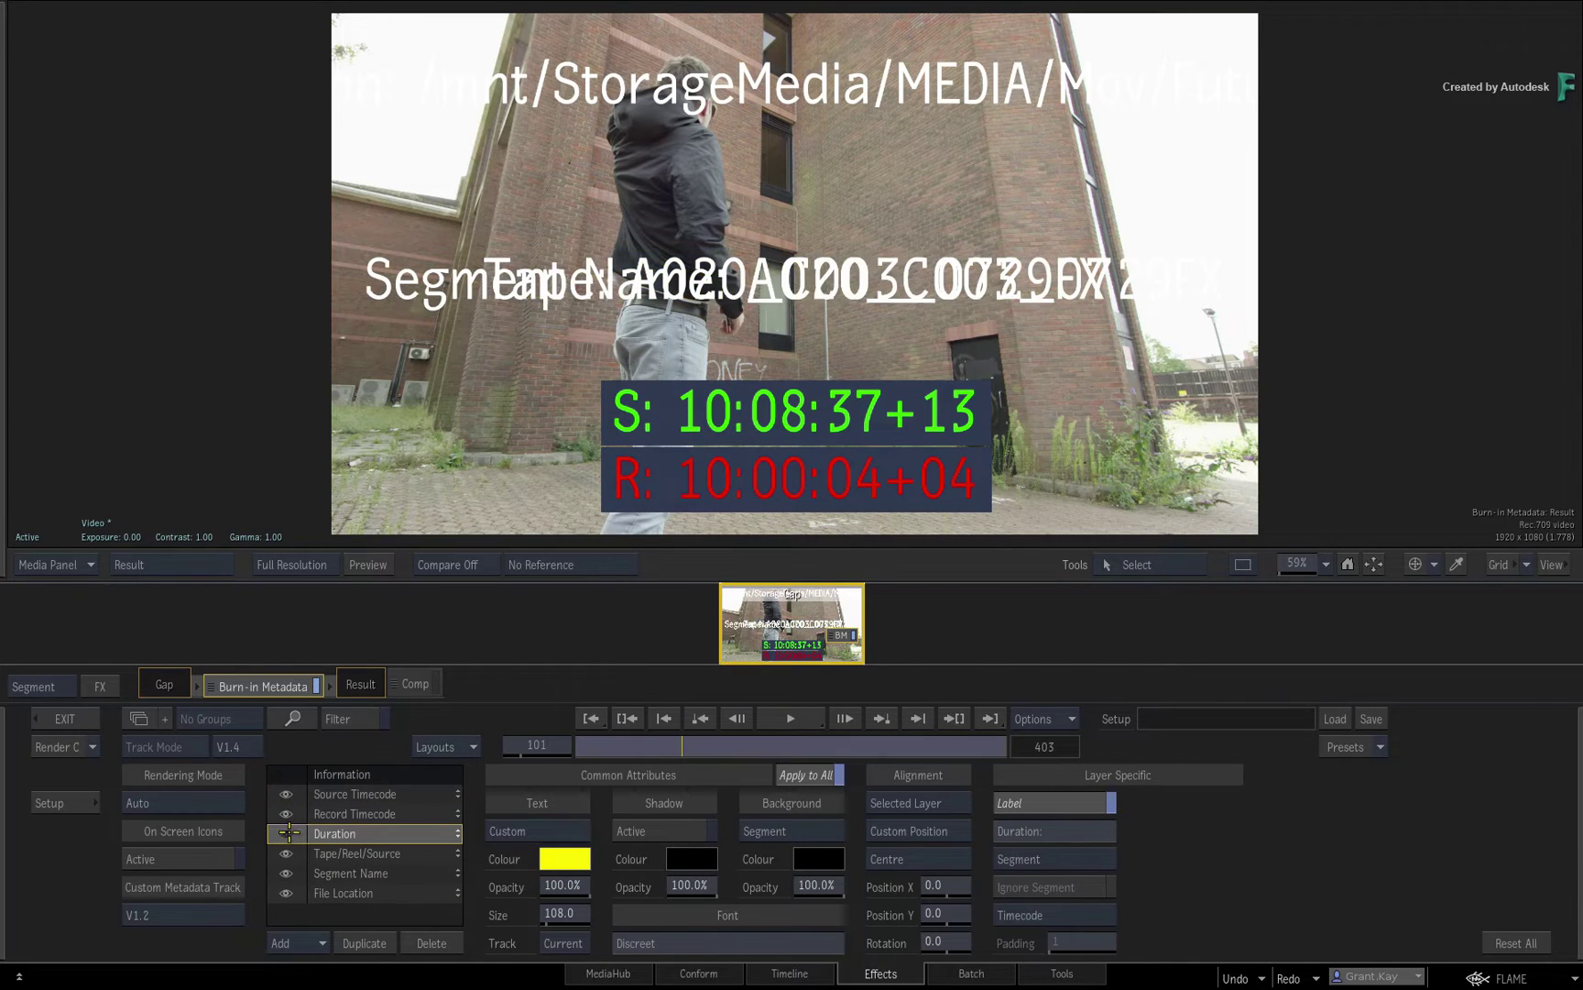
{"action": "left_click", "coordinate": [290, 833]}
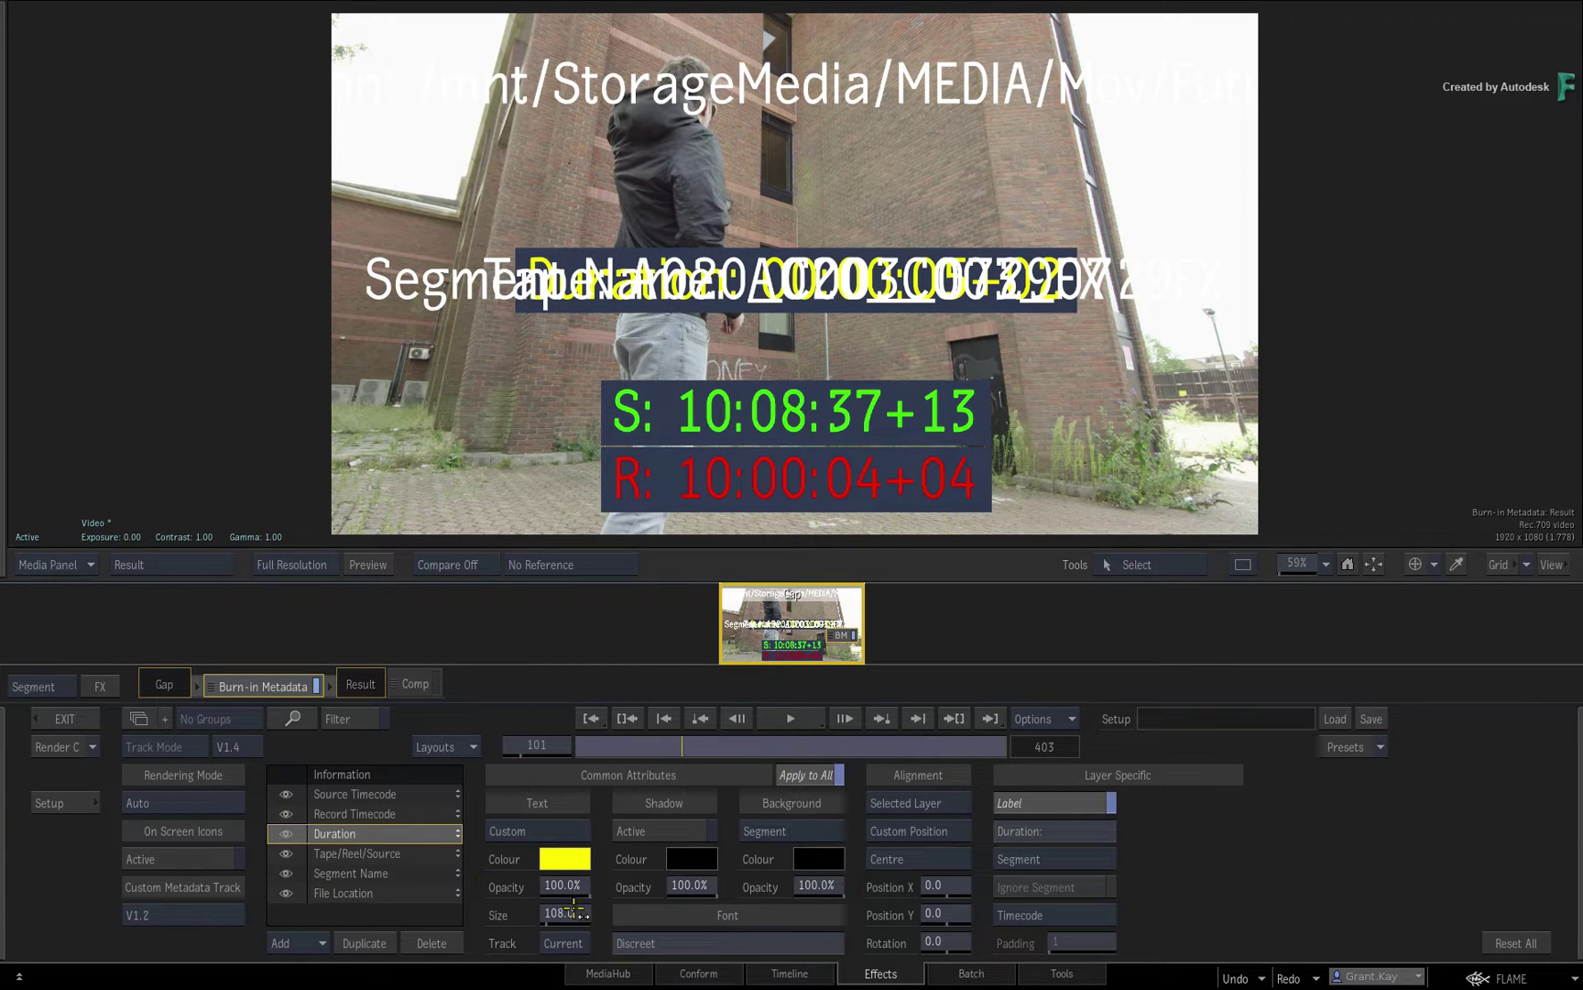
{"action": "mouse_move", "coordinate": [559, 913]}
{"action": "left_mouse_down"}
{"action": "mouse_move", "coordinate": [519, 912]}
{"action": "mouse_move", "coordinate": [562, 919]}
{"action": "left_mouse_up"}
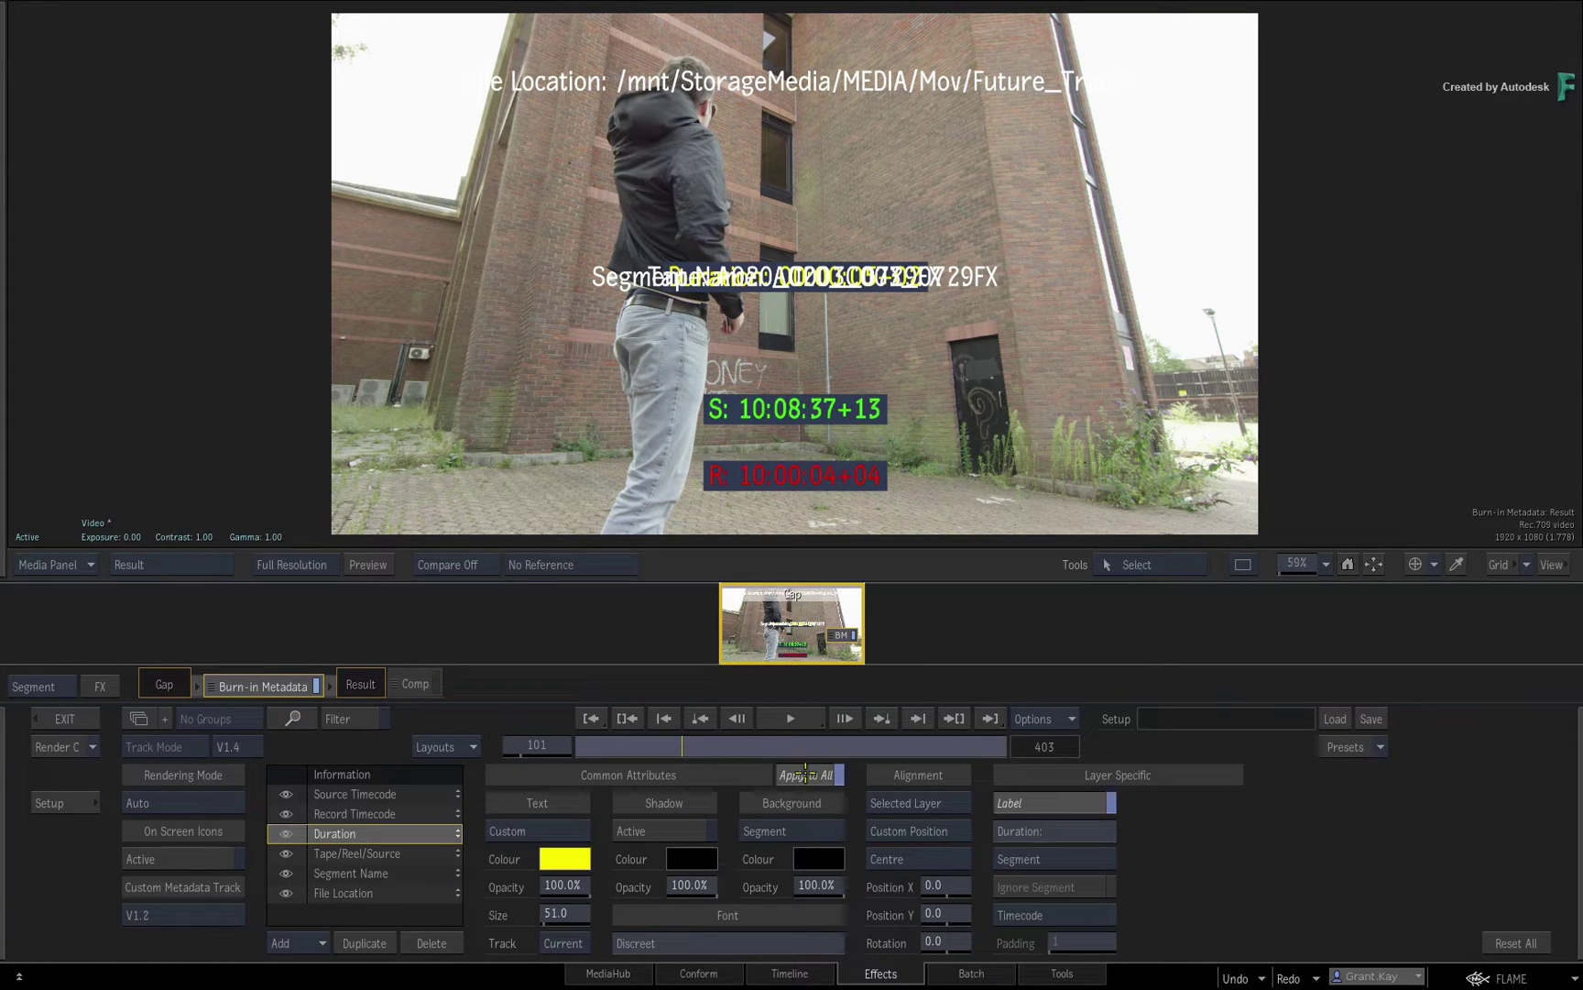
{"action": "left_click", "coordinate": [384, 891]}
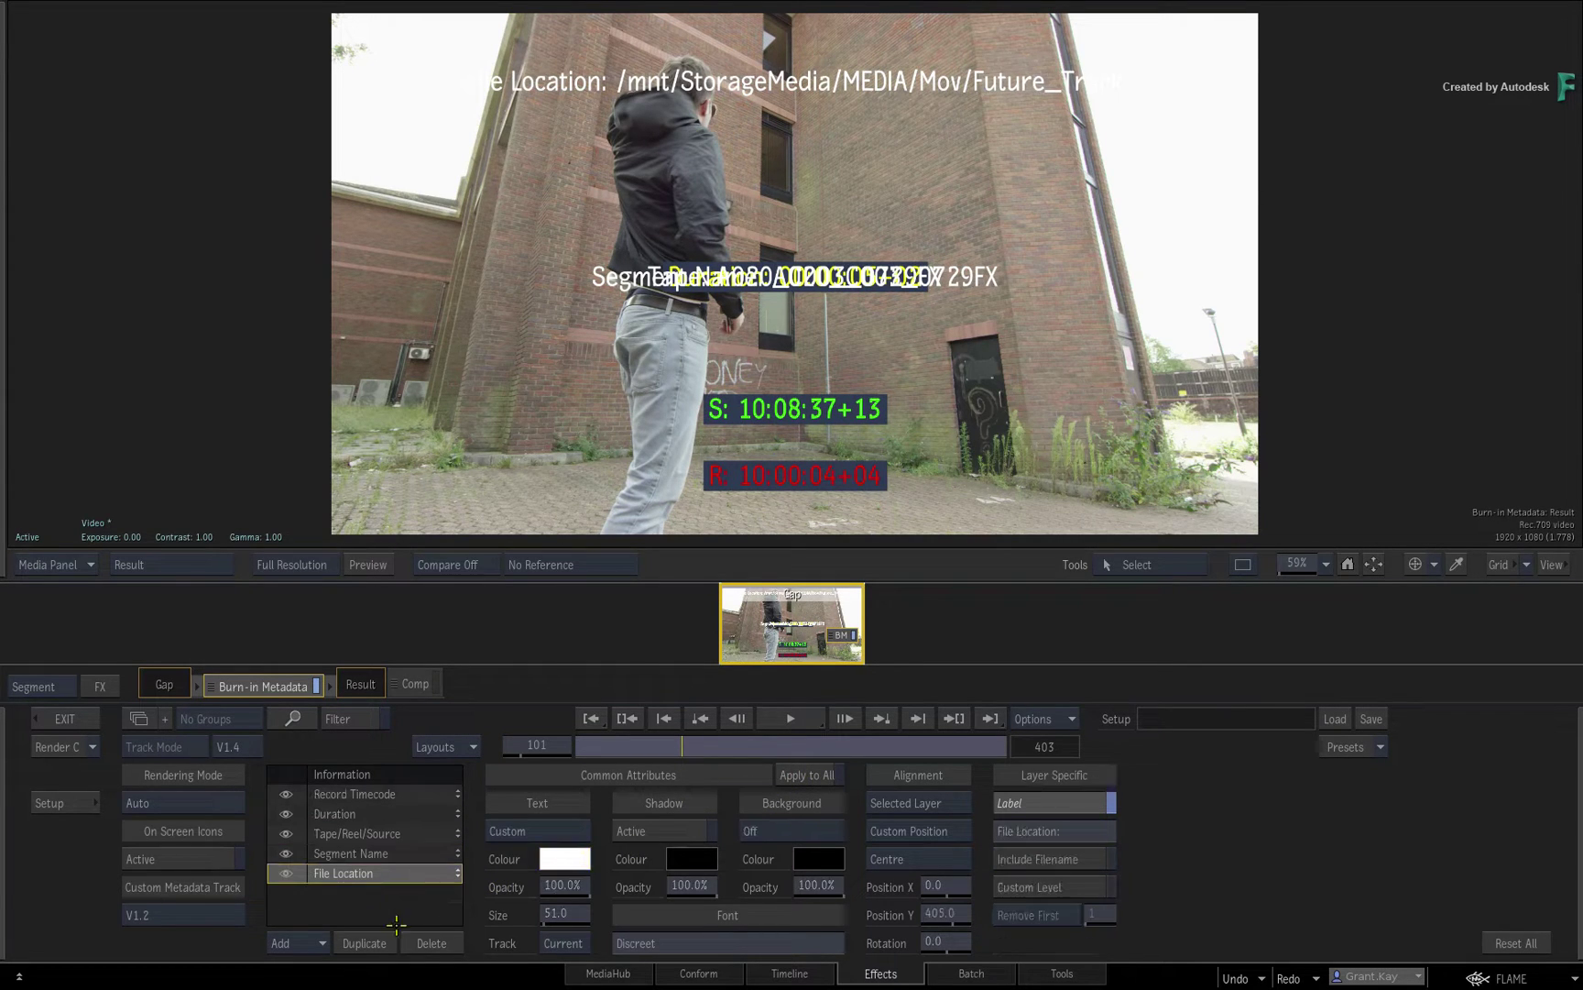
{"action": "left_click_drag", "start_coordinate": [573, 913], "coordinate": [531, 918]}
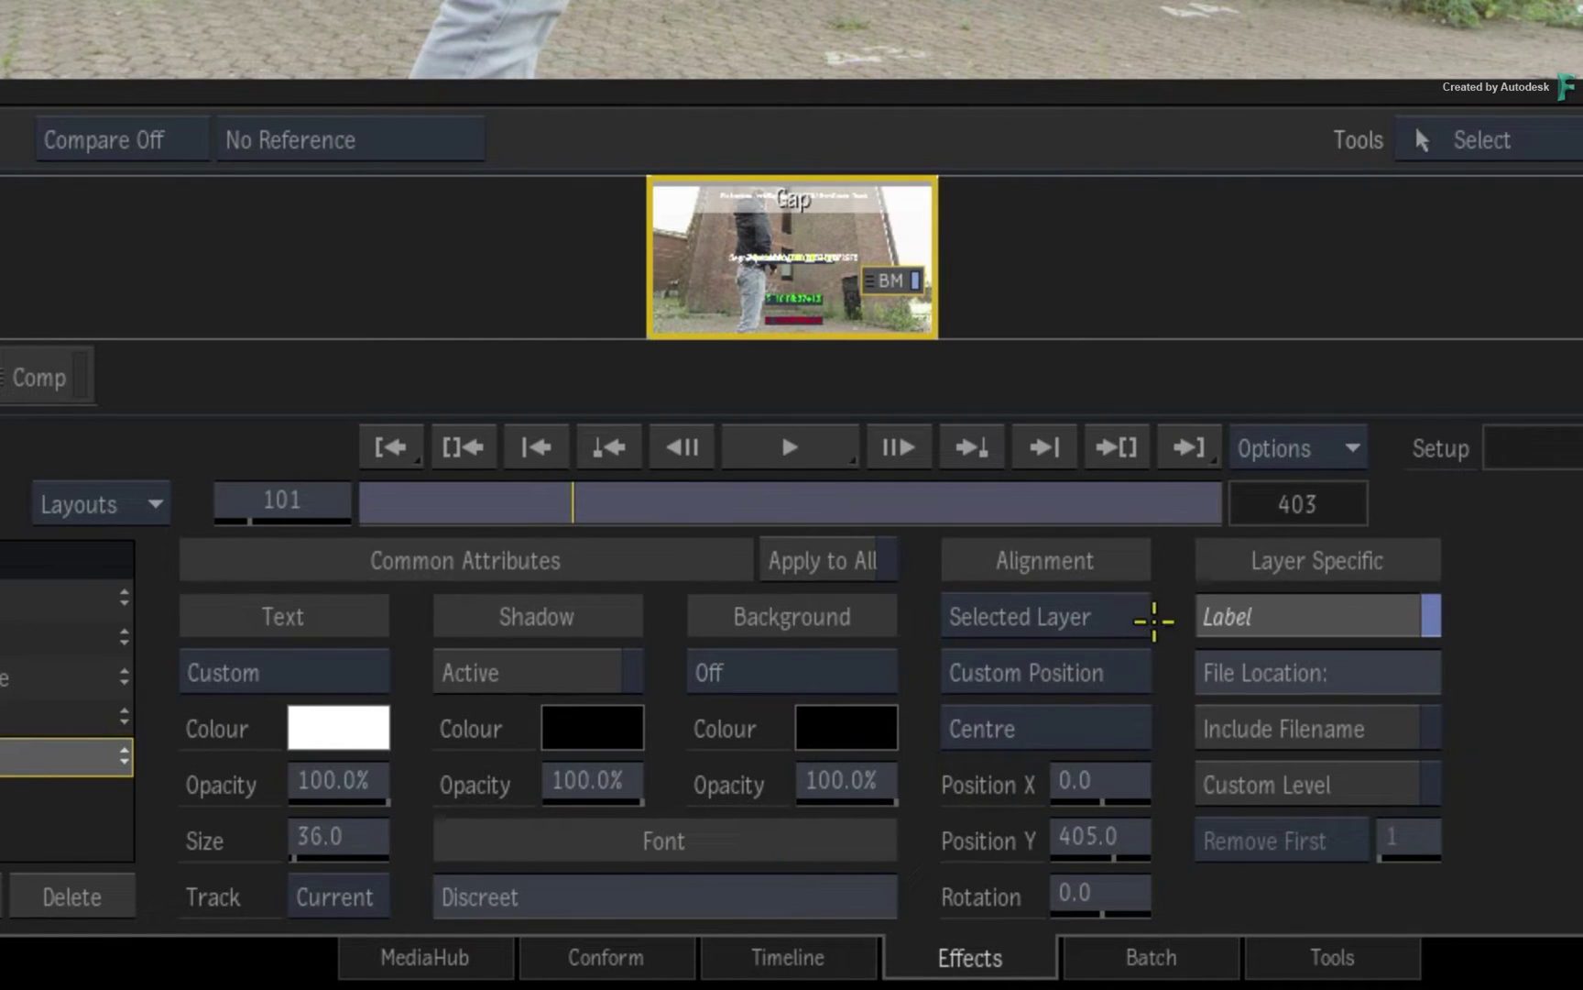
Set the burn-in alignment to Align to Safe Title.
{"action": "left_click", "coordinate": [1085, 672]}
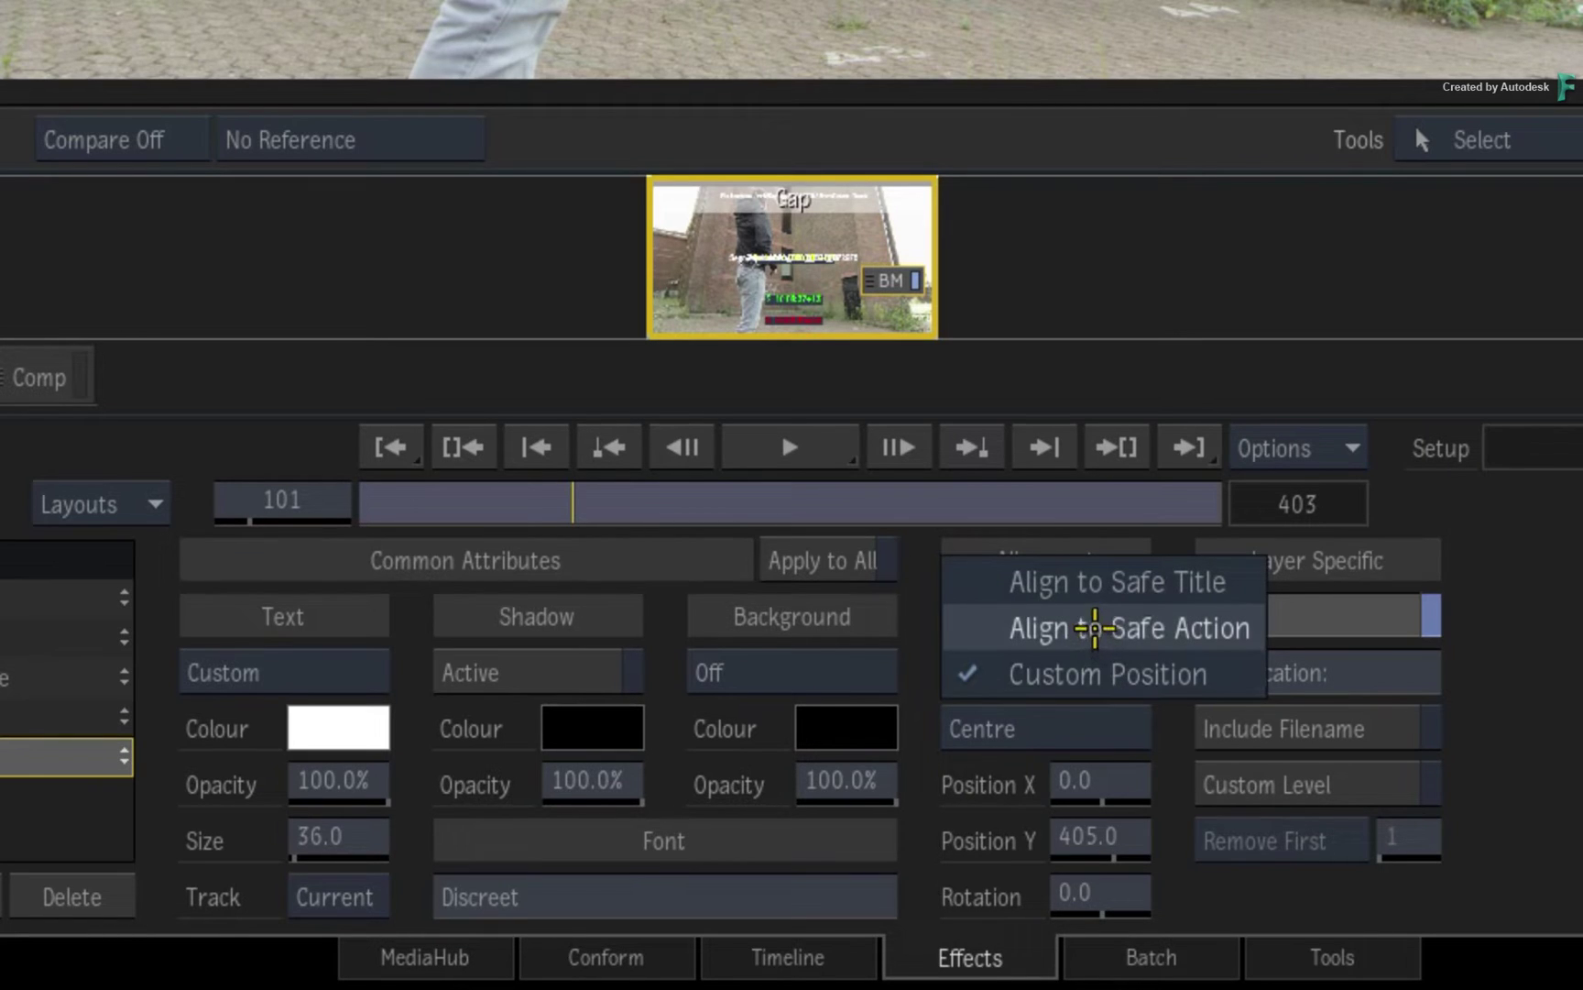
{"action": "left_click", "coordinate": [1089, 628]}
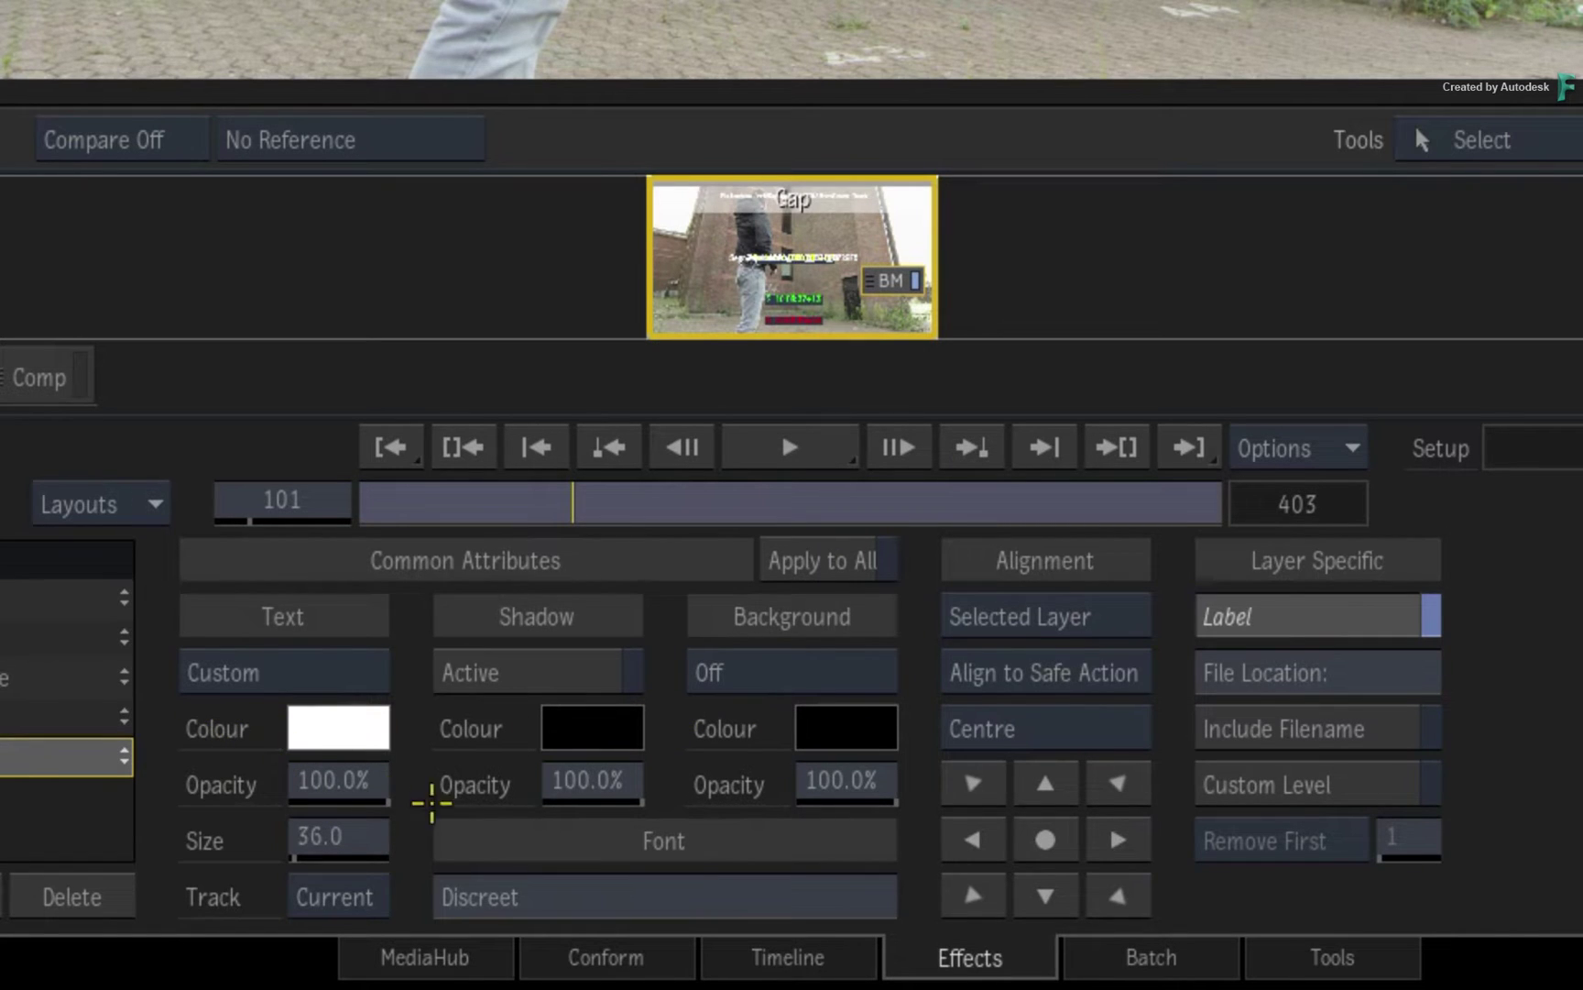
{"action": "left_click", "coordinate": [1060, 673]}
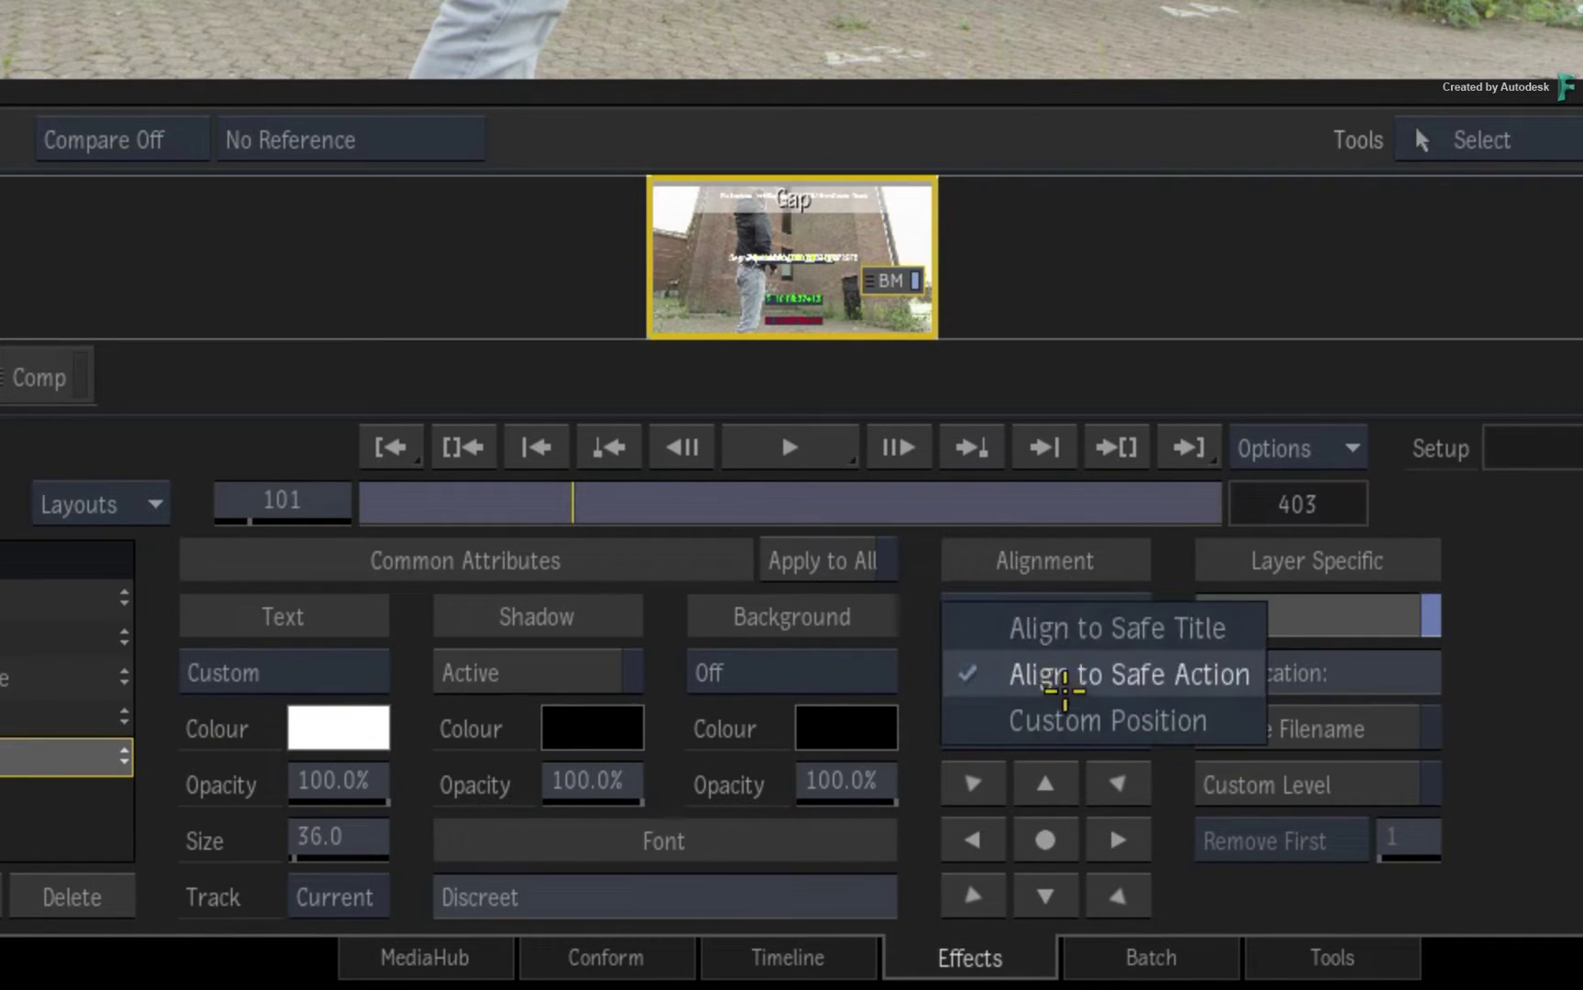
{"action": "left_click", "coordinate": [1060, 628]}
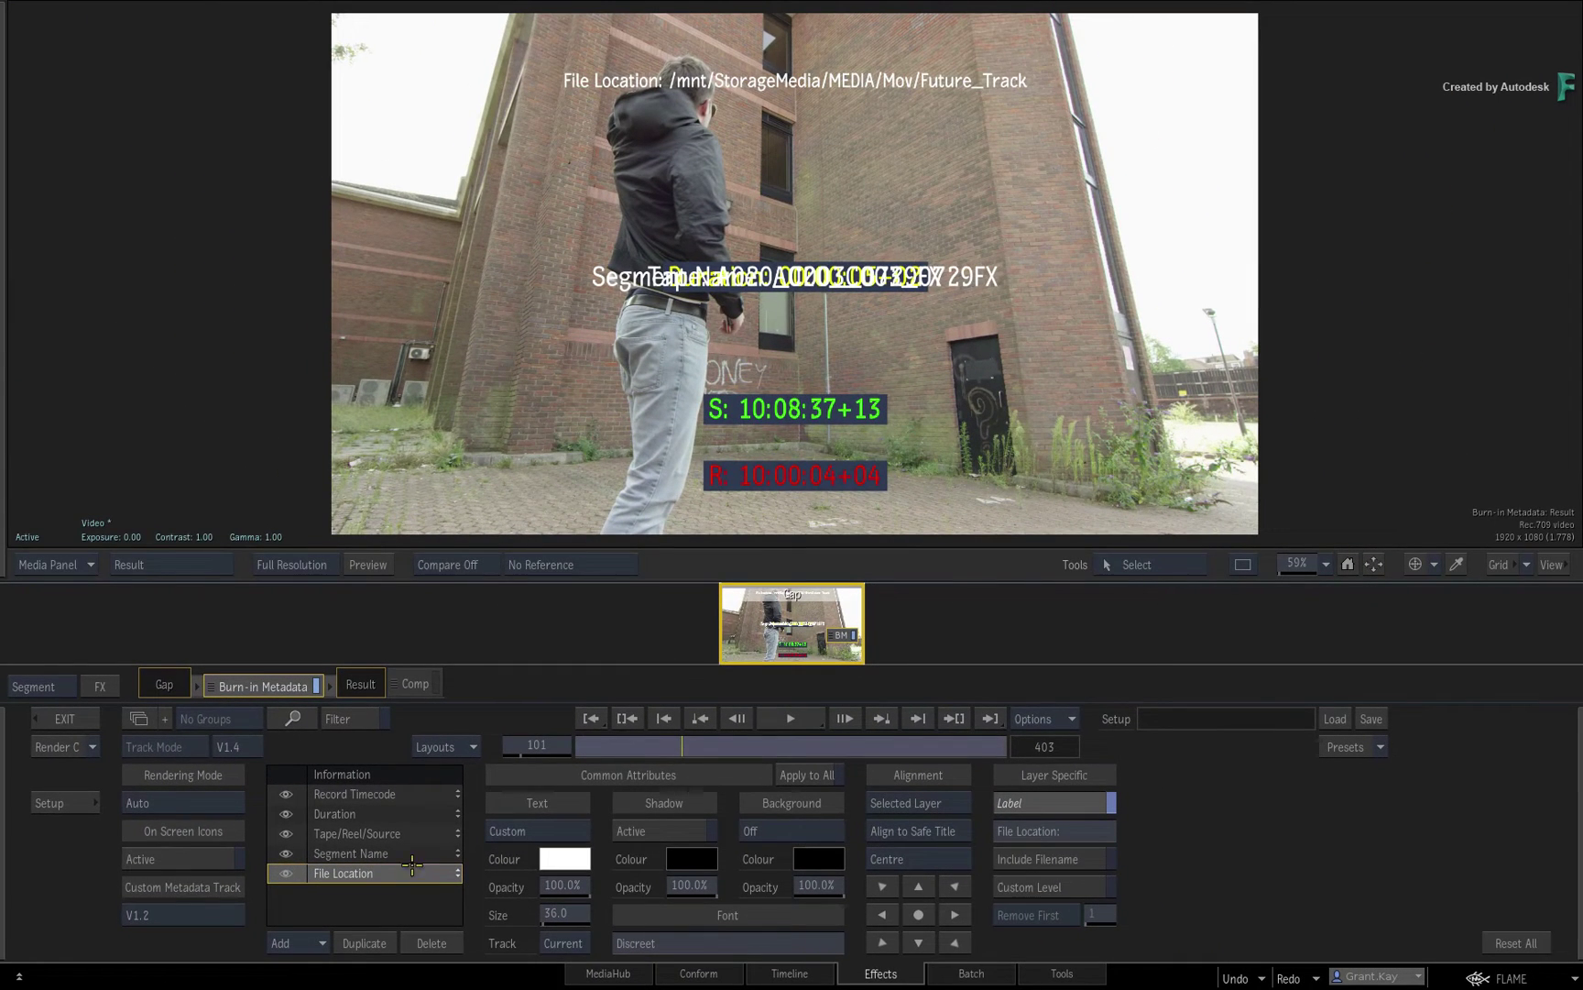
Place the Record Timecode bottom-right and the Source Timecode bottom-centre.
{"action": "left_click", "coordinate": [400, 794]}
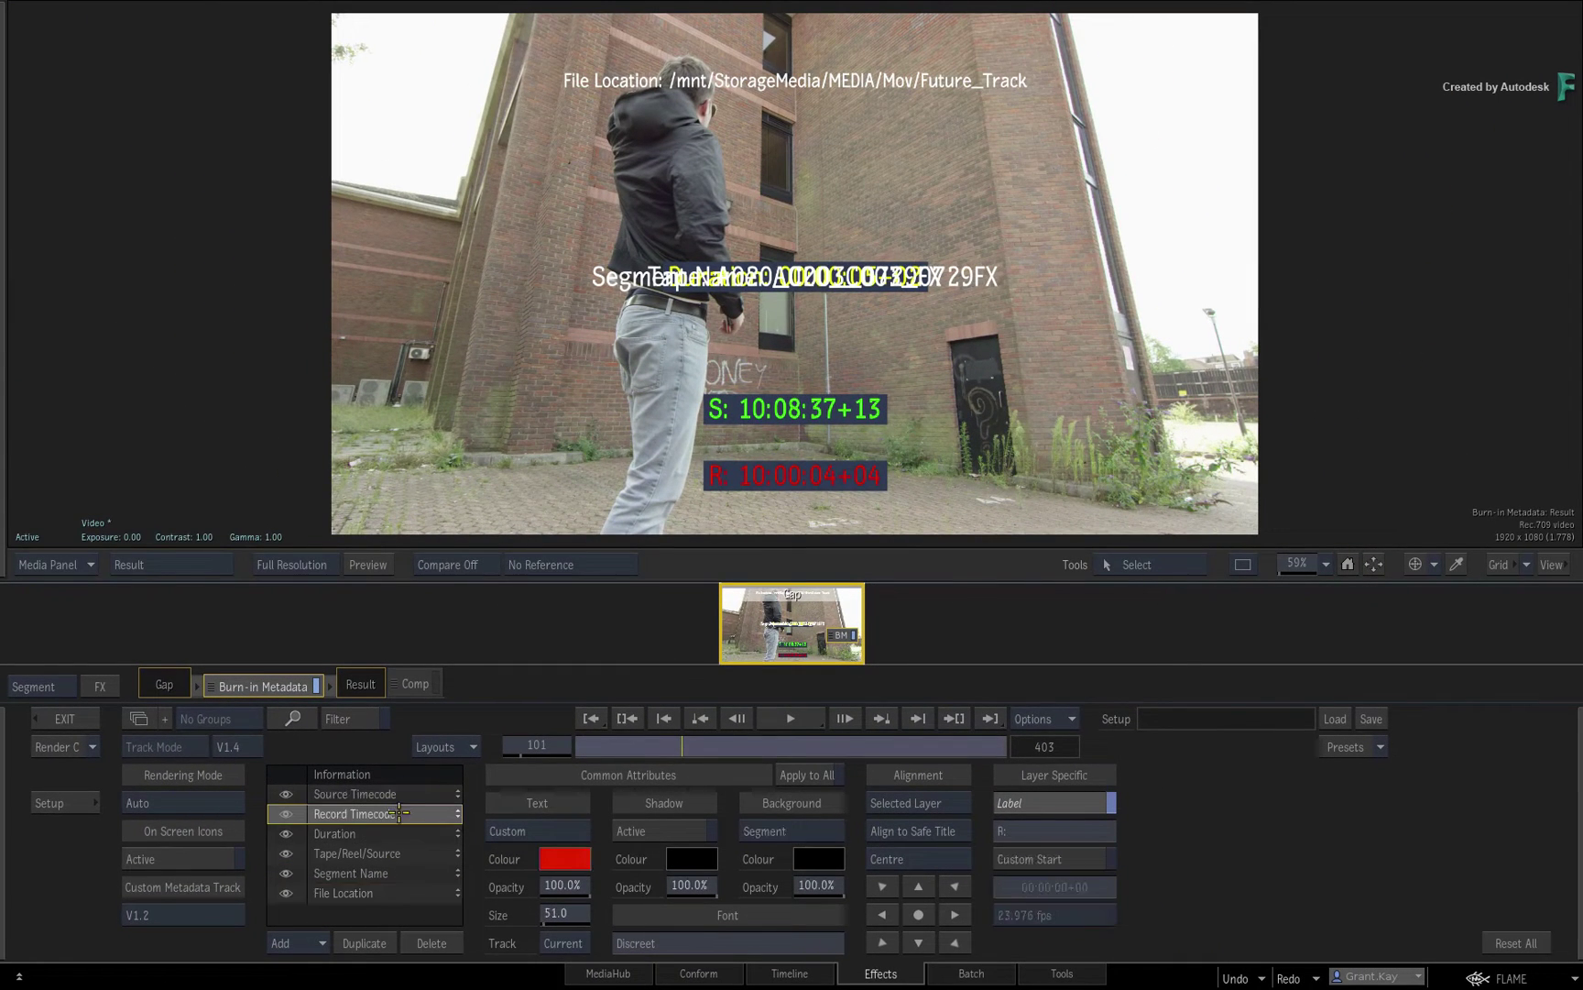
{"action": "left_click", "coordinate": [954, 941]}
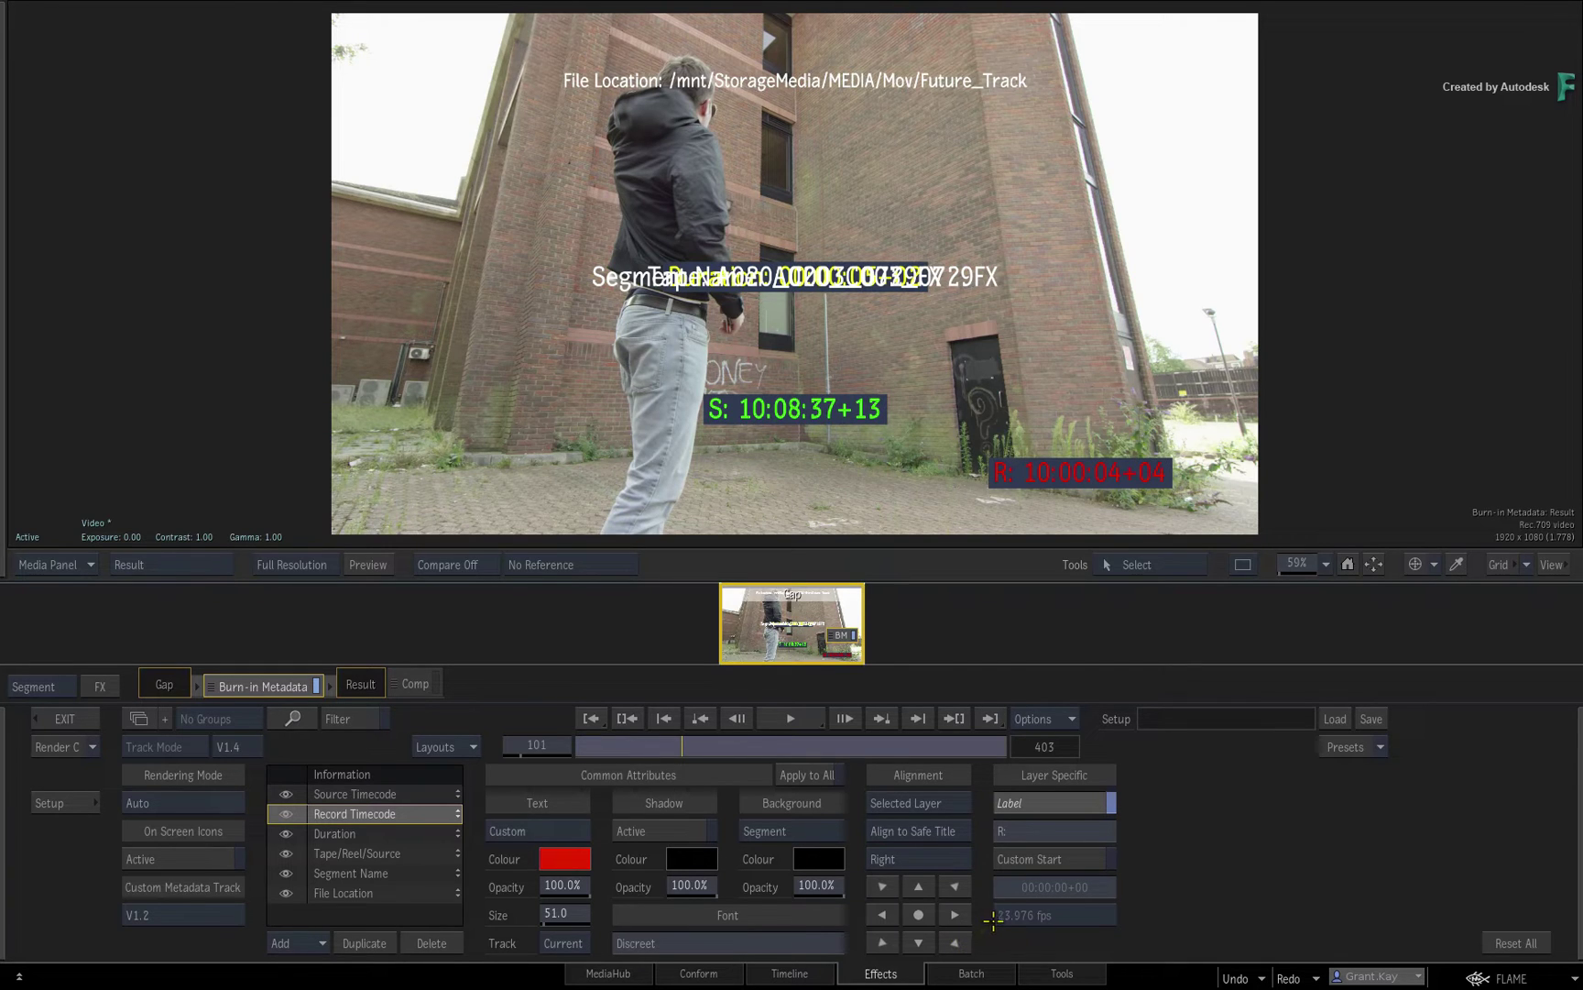
{"action": "left_click", "coordinate": [383, 794]}
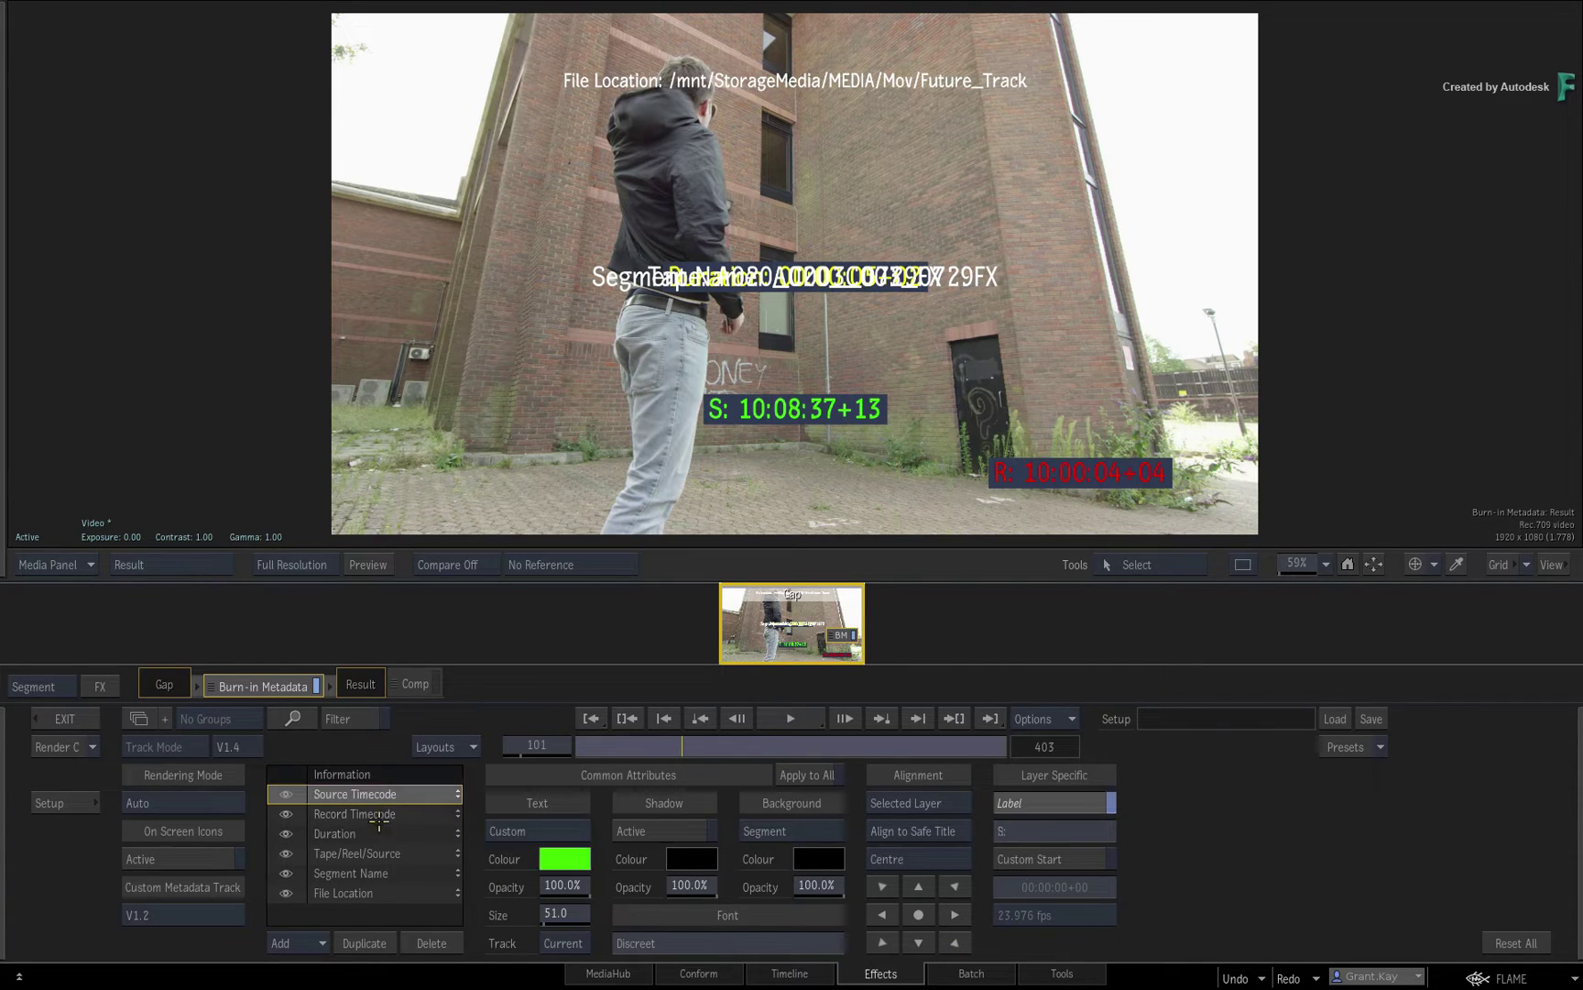
{"action": "left_click", "coordinate": [919, 941]}
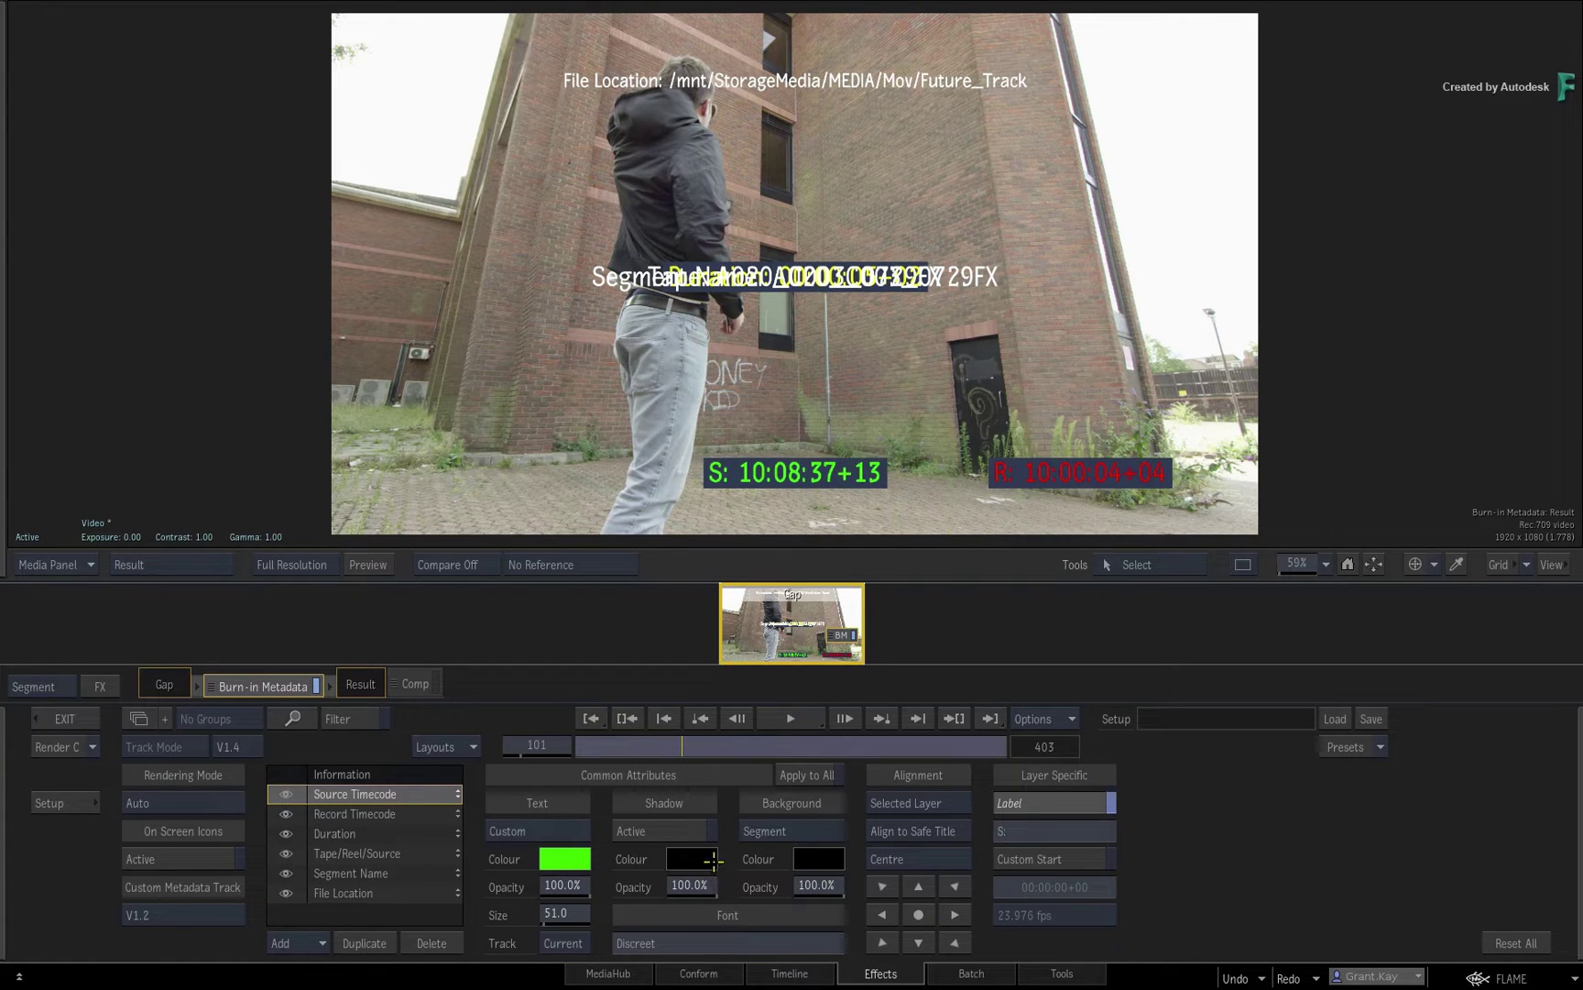
Align the Tape/Reel/Source burn-in to the bottom-left of frame.
{"action": "left_click", "coordinate": [392, 852]}
{"action": "scroll", "coordinate": [409, 886], "scroll_direction": "down", "scroll_amount": 1}
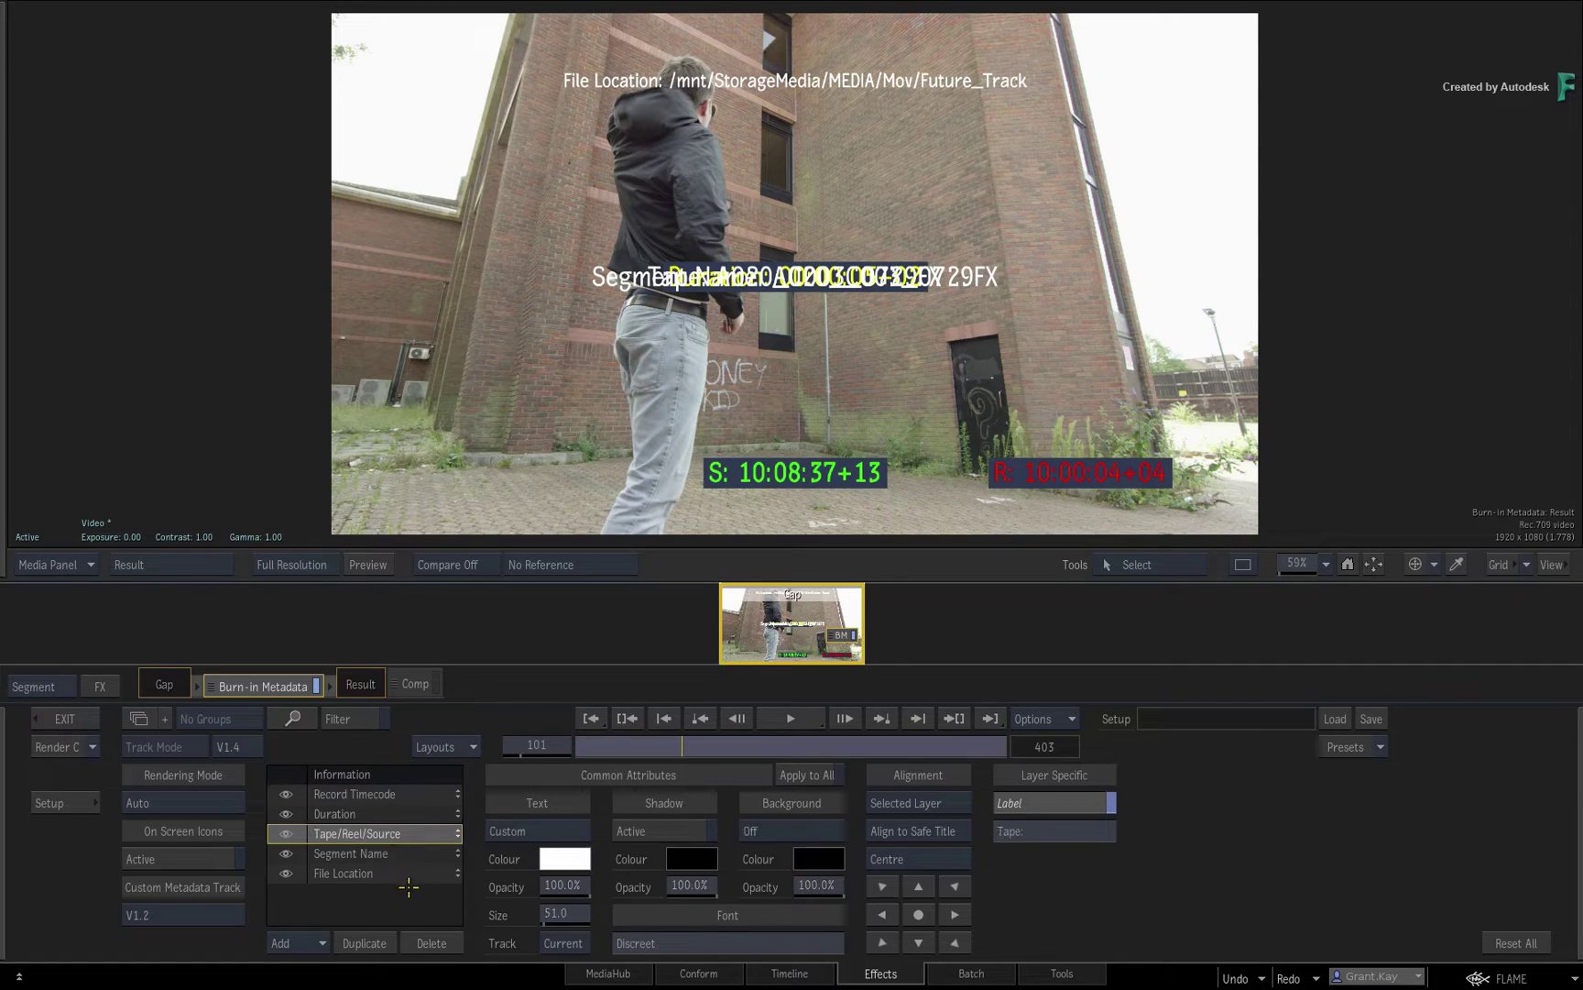
{"action": "left_click", "coordinate": [882, 941]}
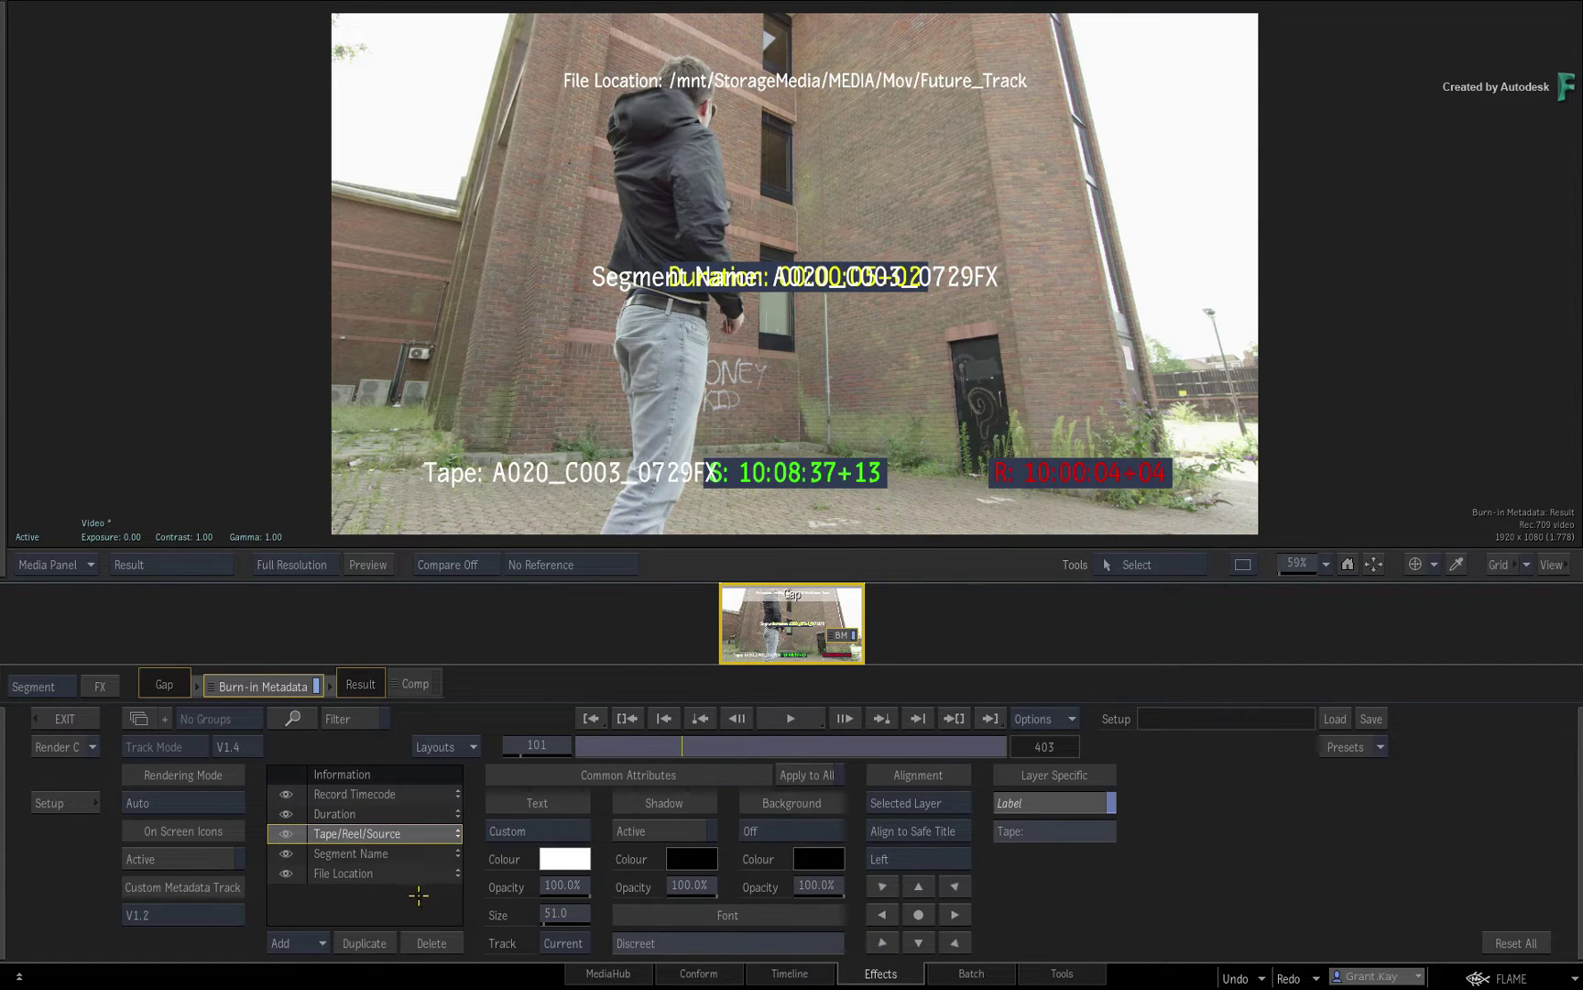
{"action": "left_click", "coordinate": [372, 793]}
{"action": "scroll", "coordinate": [372, 795], "scroll_direction": "up", "scroll_amount": 1}
{"action": "left_click", "coordinate": [376, 794]}
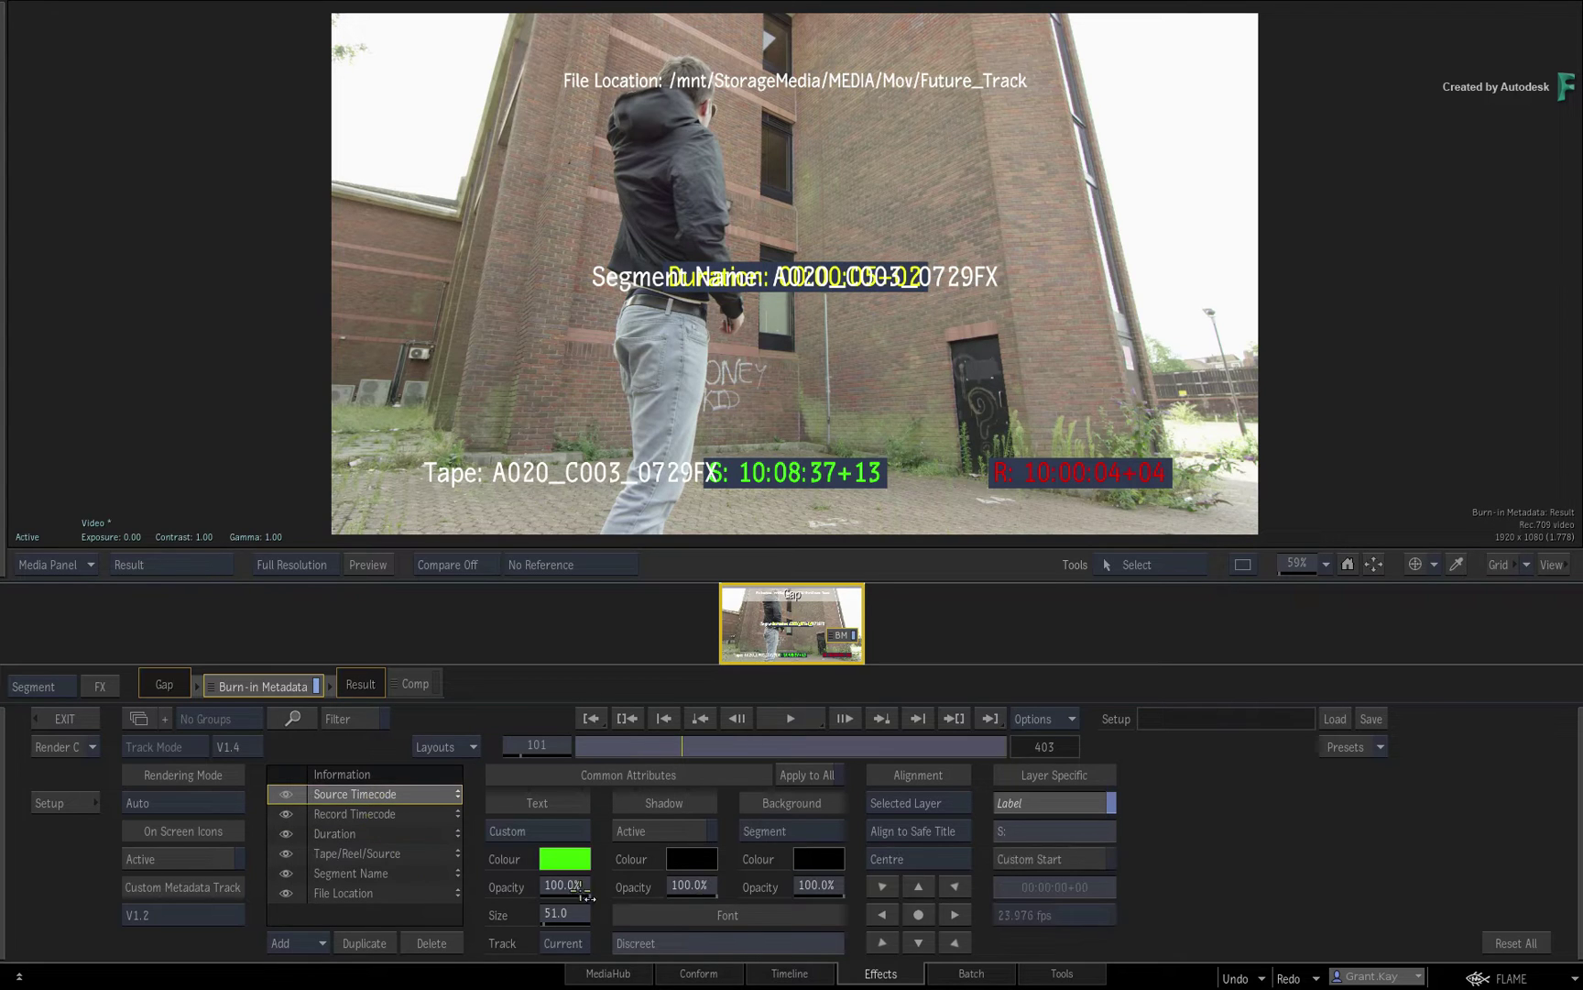
Give the Source Timecode a custom position and shift it right.
{"action": "left_click", "coordinate": [960, 829]}
{"action": "left_click", "coordinate": [953, 885]}
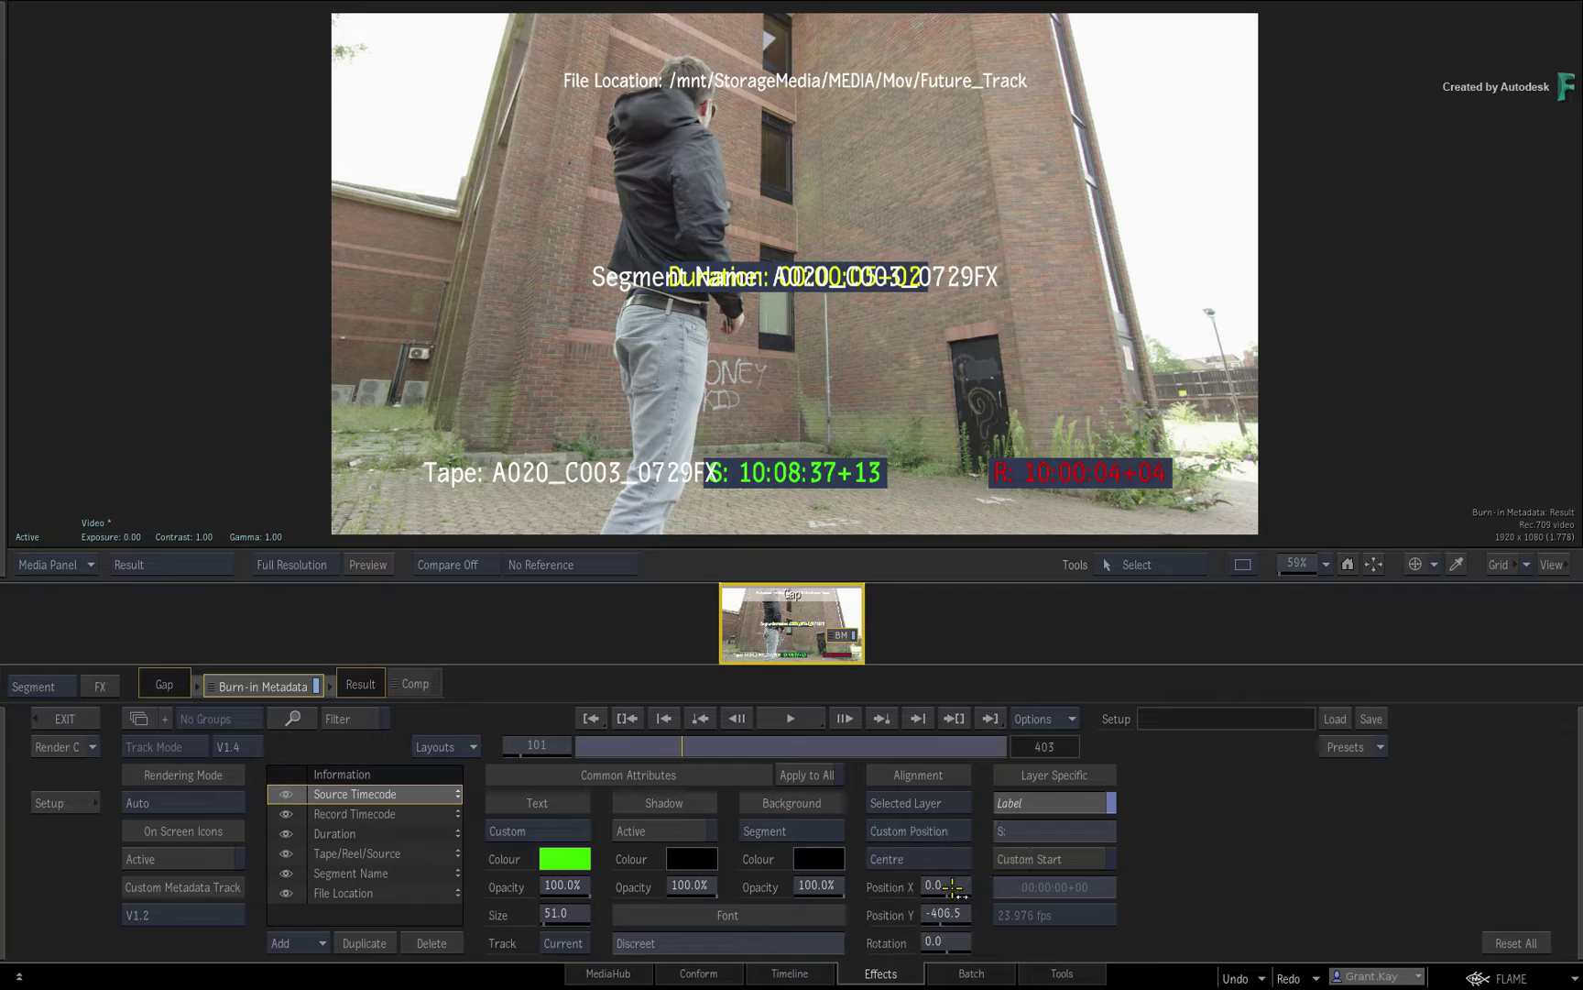
{"action": "mouse_move", "coordinate": [955, 894]}
{"action": "left_mouse_down"}
{"action": "mouse_move", "coordinate": [1019, 885]}
{"action": "mouse_move", "coordinate": [962, 875]}
{"action": "mouse_move", "coordinate": [1037, 856]}
{"action": "mouse_move", "coordinate": [1011, 878]}
{"action": "left_mouse_up"}
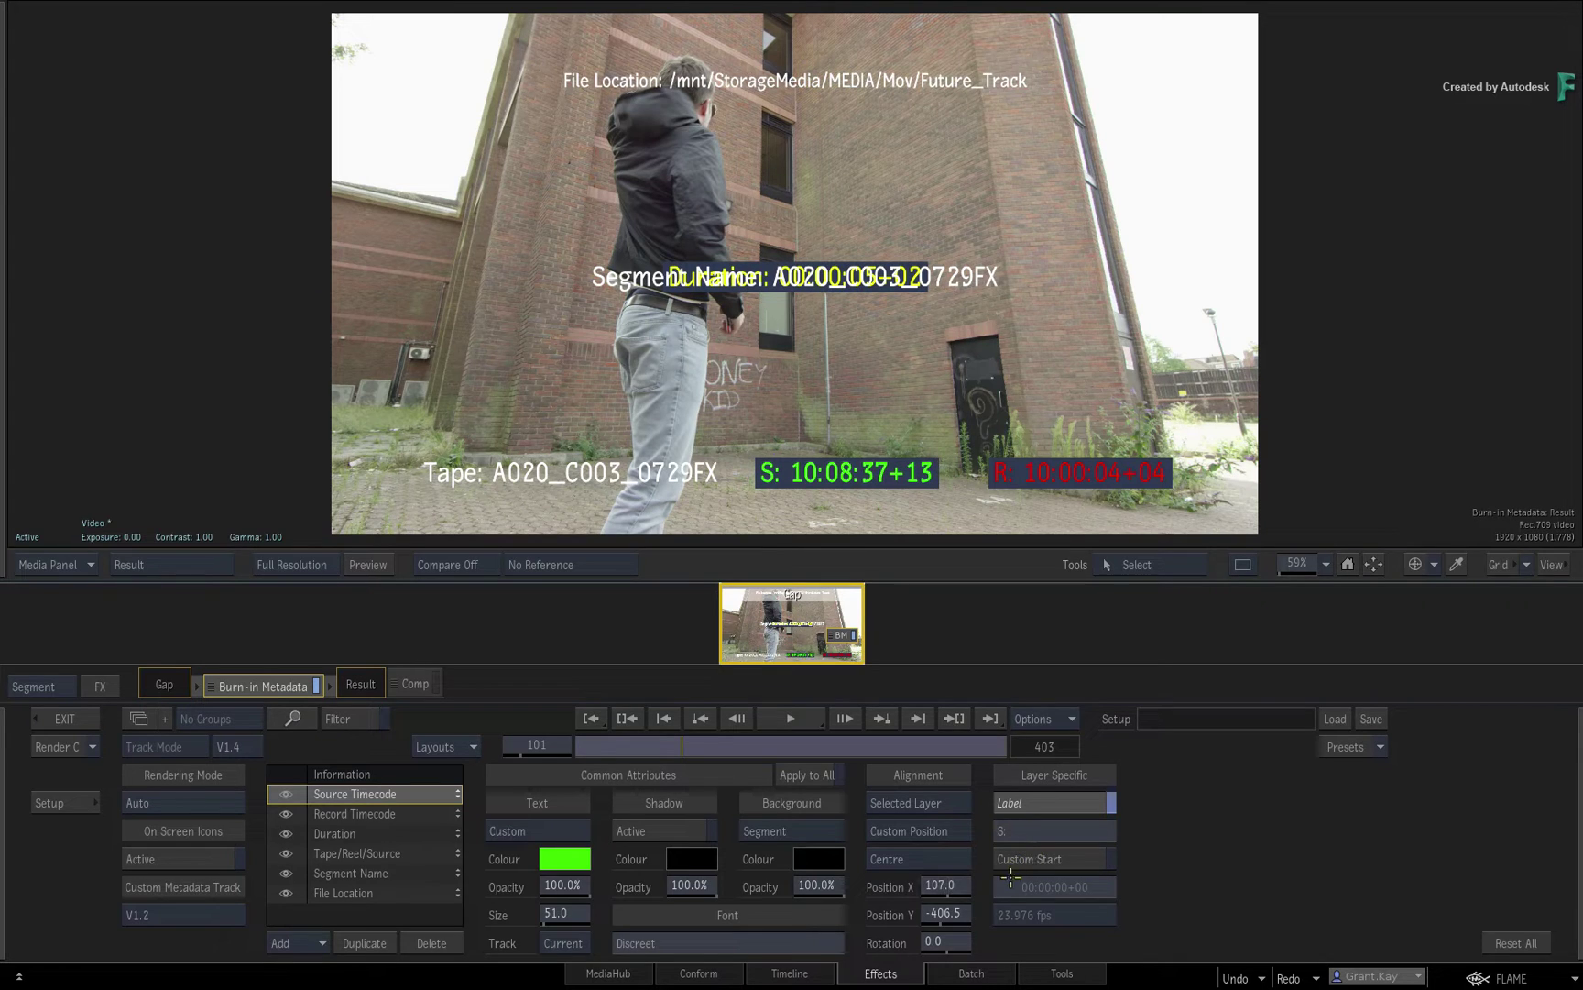
Lower the yellow Duration burn-in down the frame.
{"action": "left_click", "coordinate": [381, 834]}
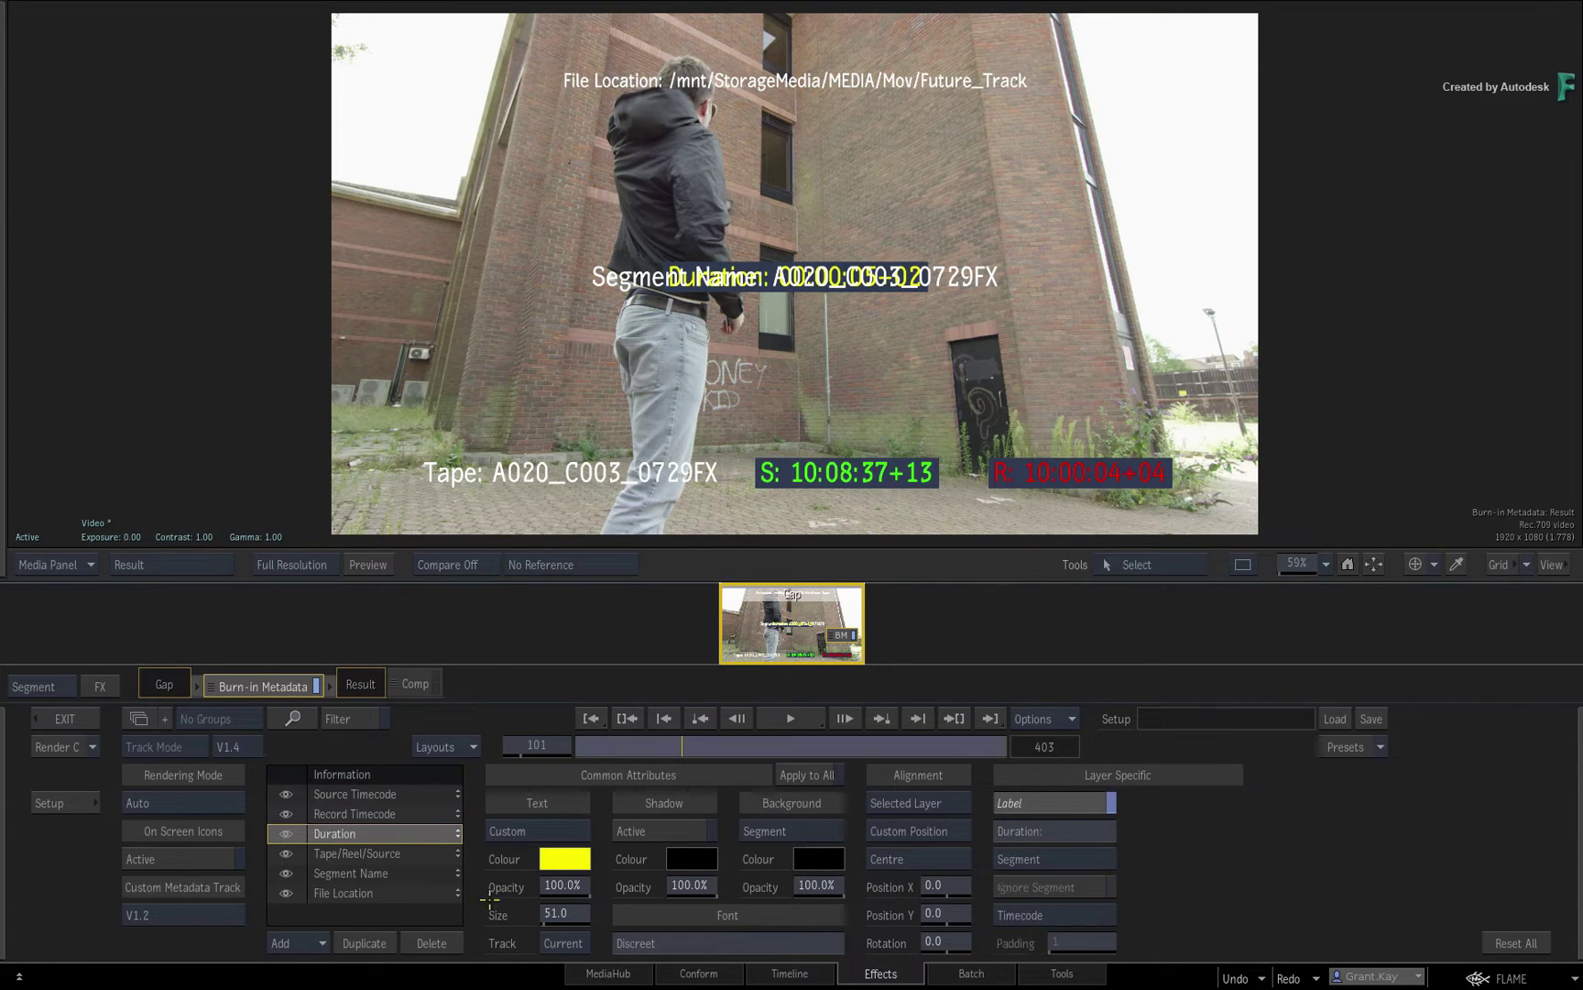
{"action": "left_click_drag", "start_coordinate": [944, 912], "coordinate": [701, 907]}
{"action": "left_click", "coordinate": [179, 858]}
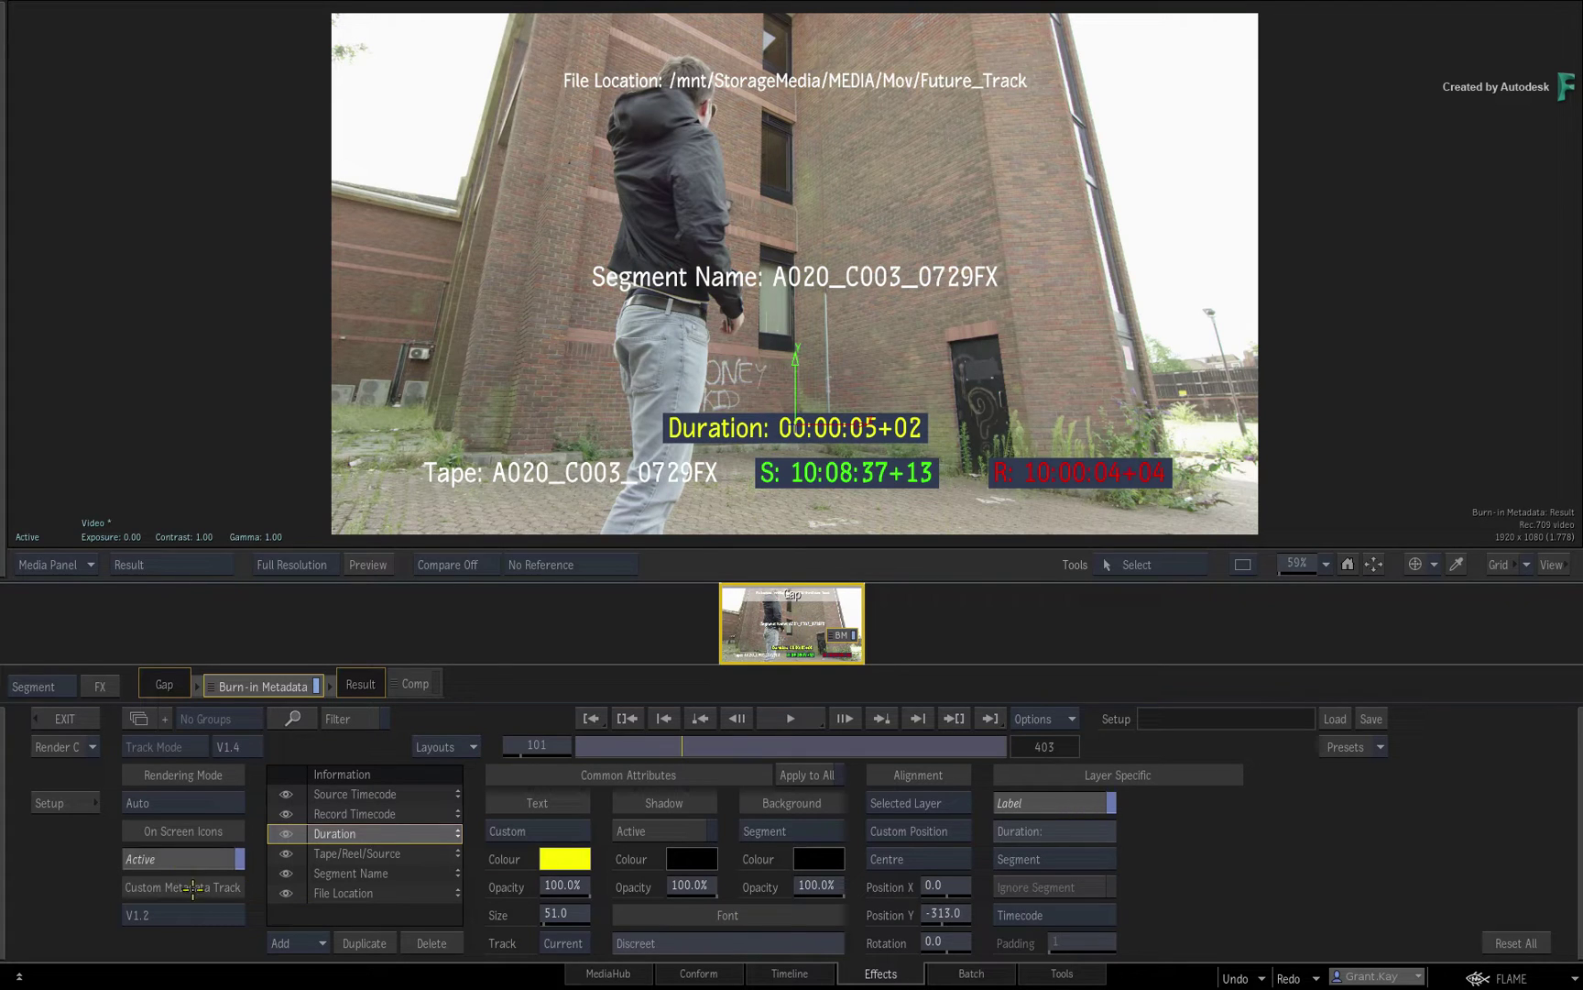
{"action": "left_click_drag", "start_coordinate": [797, 362], "coordinate": [798, 357]}
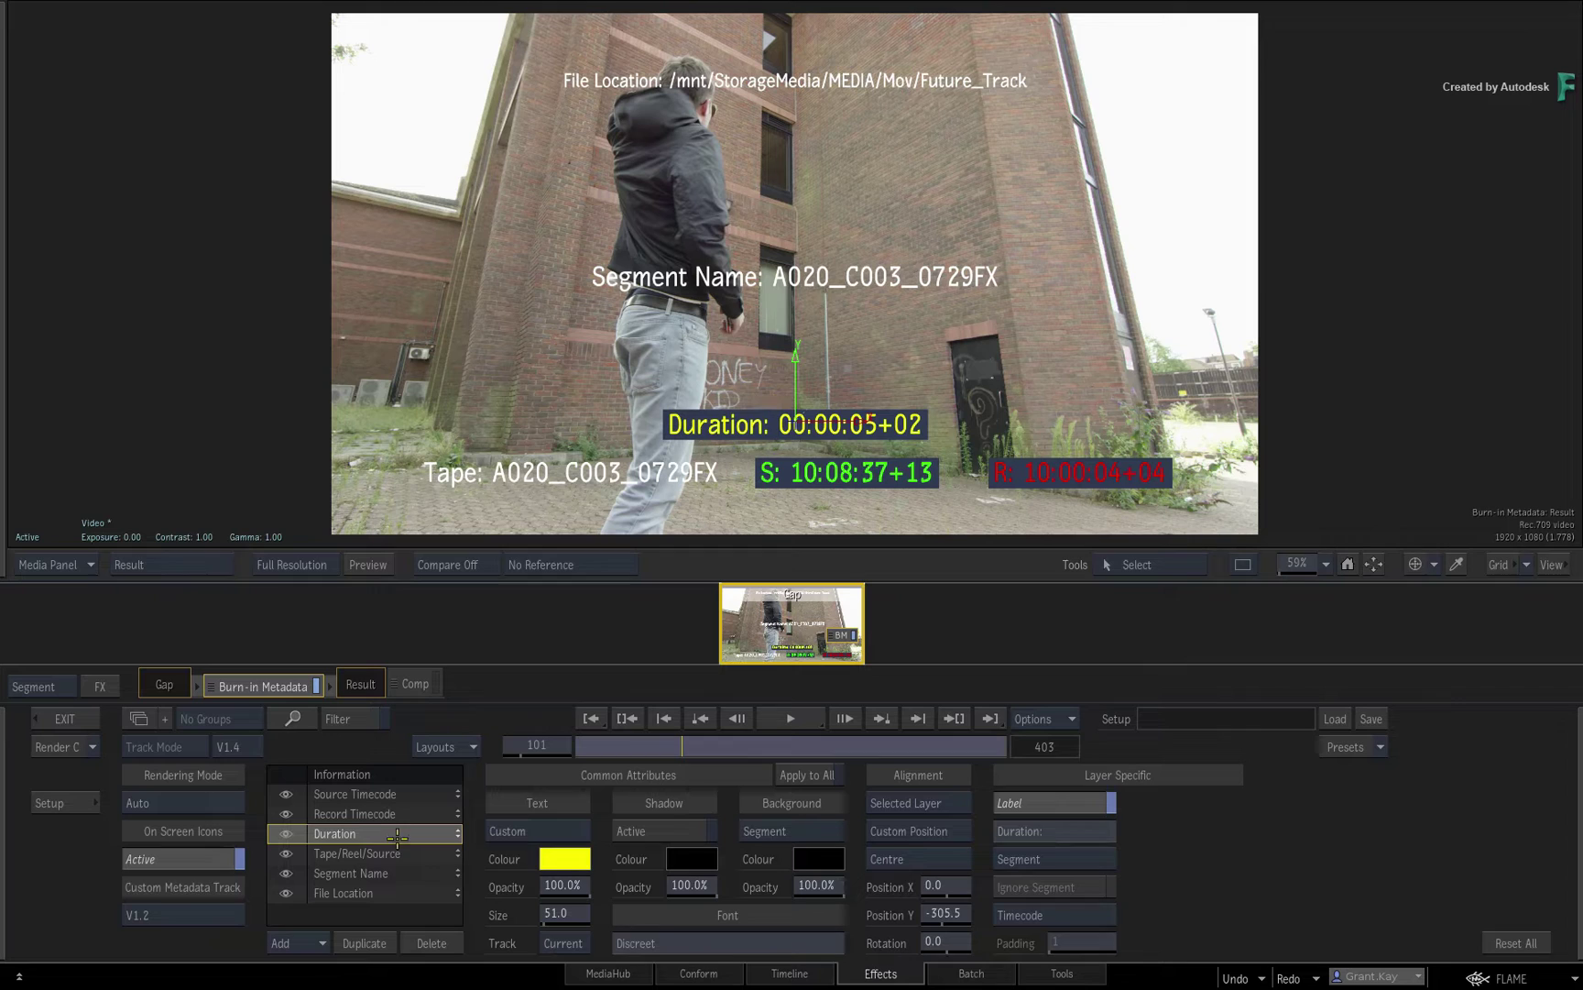
Raise Segment Name near the top at Position Y 338.7 and nudge Duration down.
{"action": "left_click", "coordinate": [390, 873]}
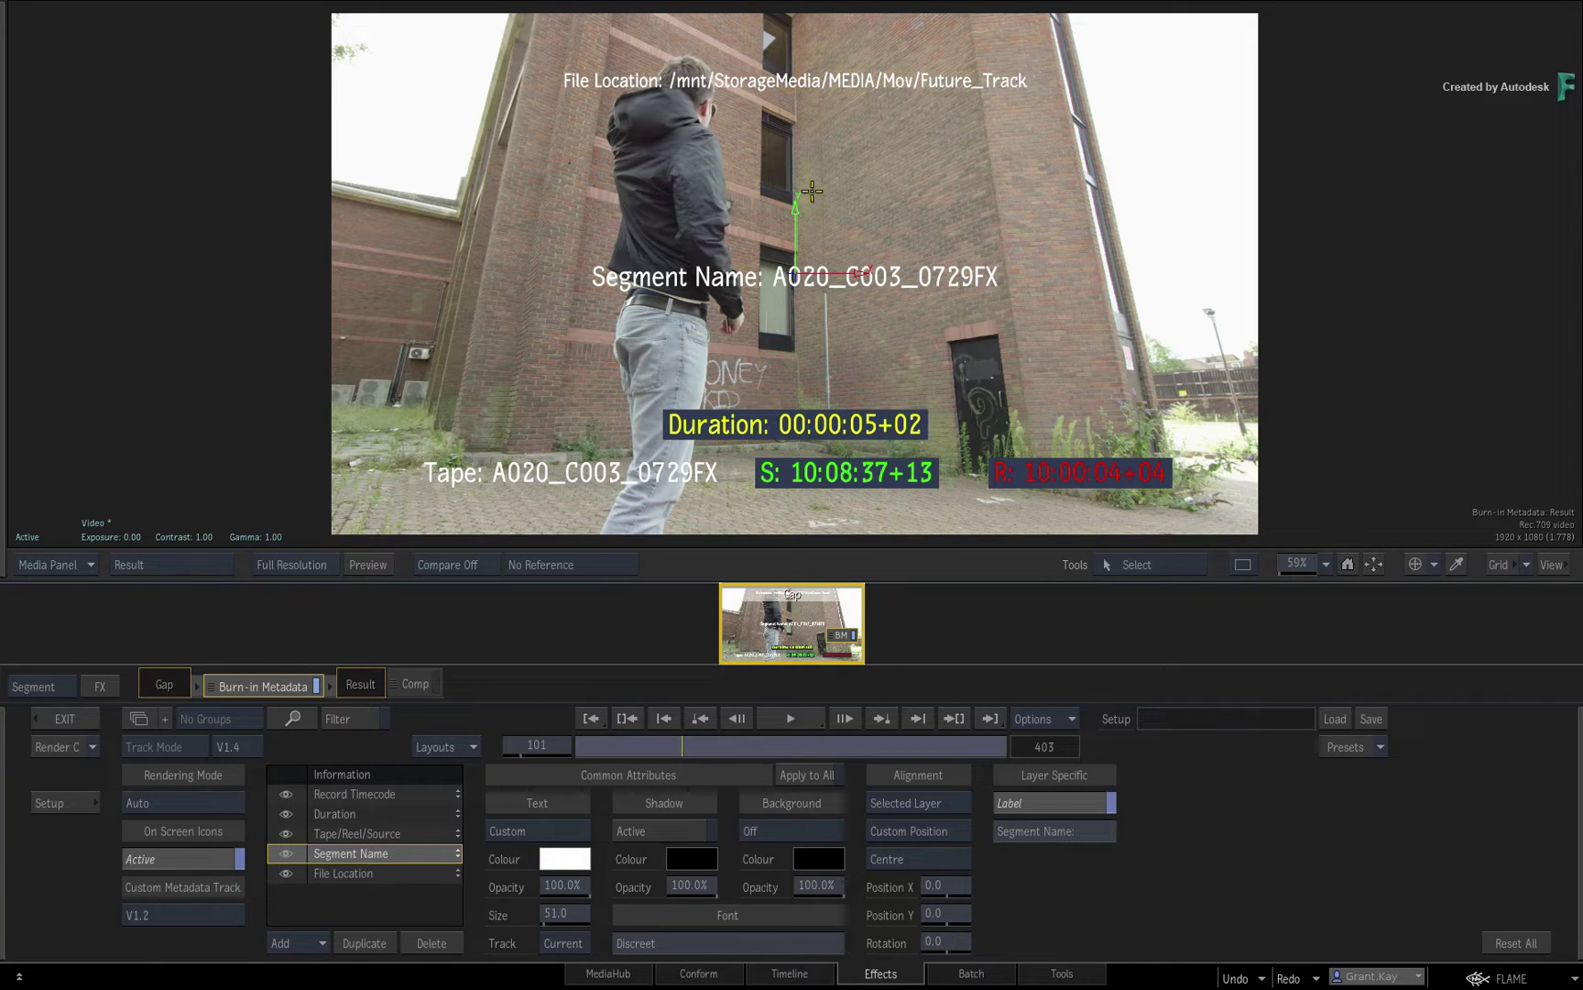
{"action": "left_click_drag", "start_coordinate": [796, 206], "coordinate": [797, 41]}
{"action": "left_click", "coordinate": [371, 814]}
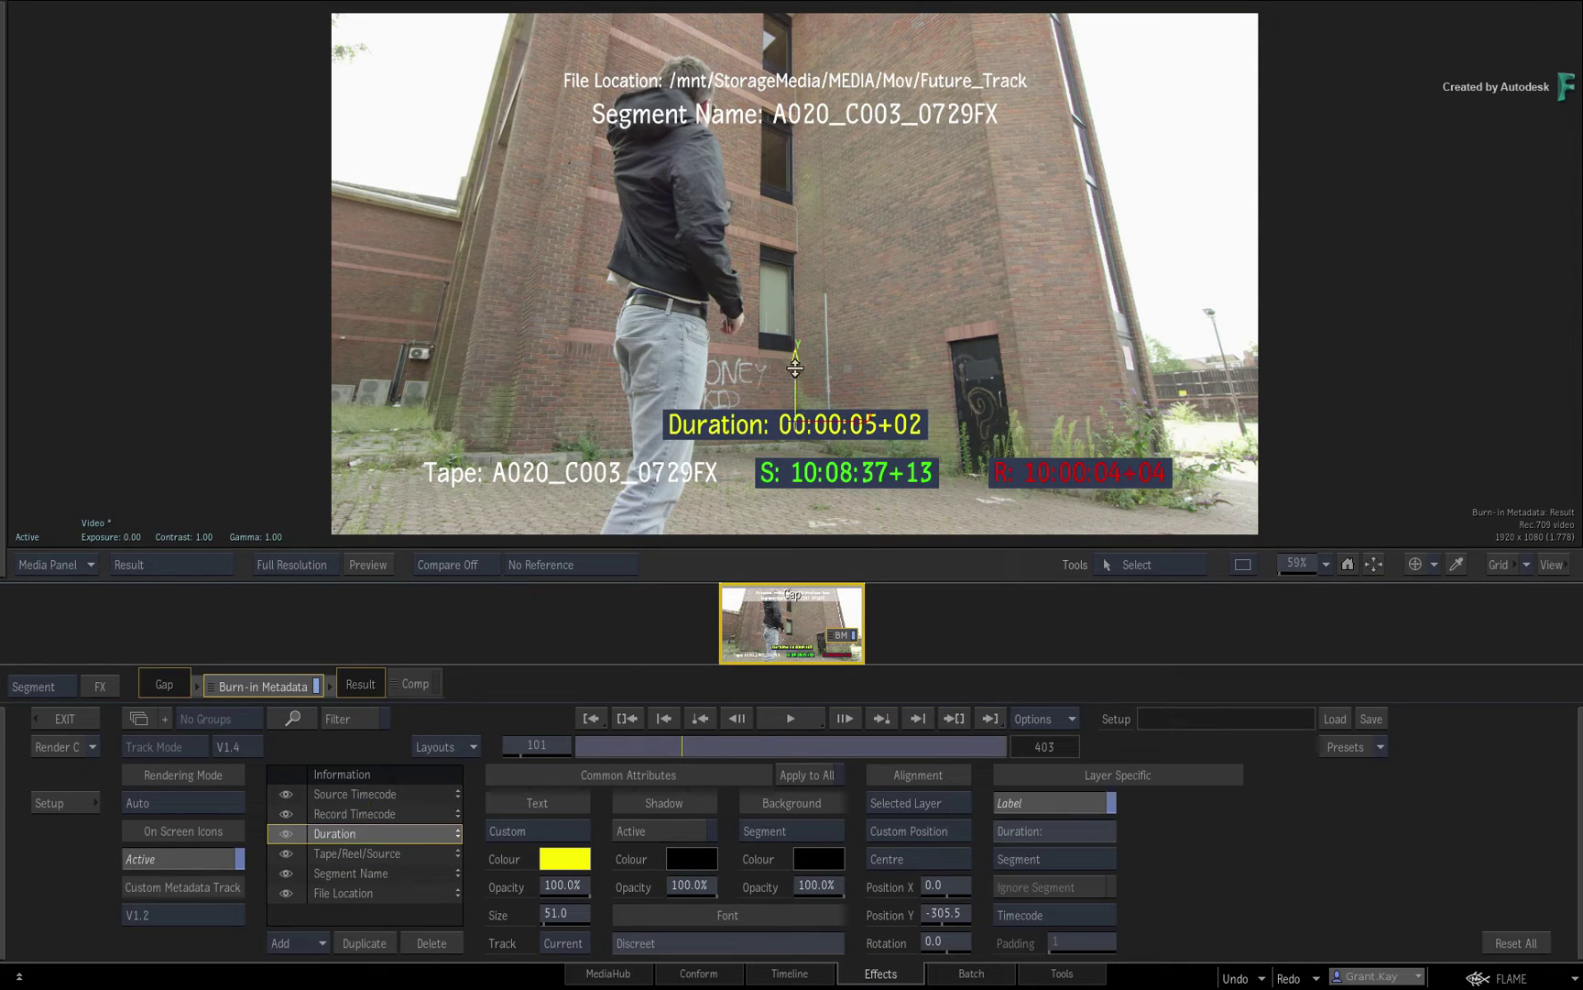
{"action": "left_click_drag", "start_coordinate": [795, 355], "coordinate": [796, 358]}
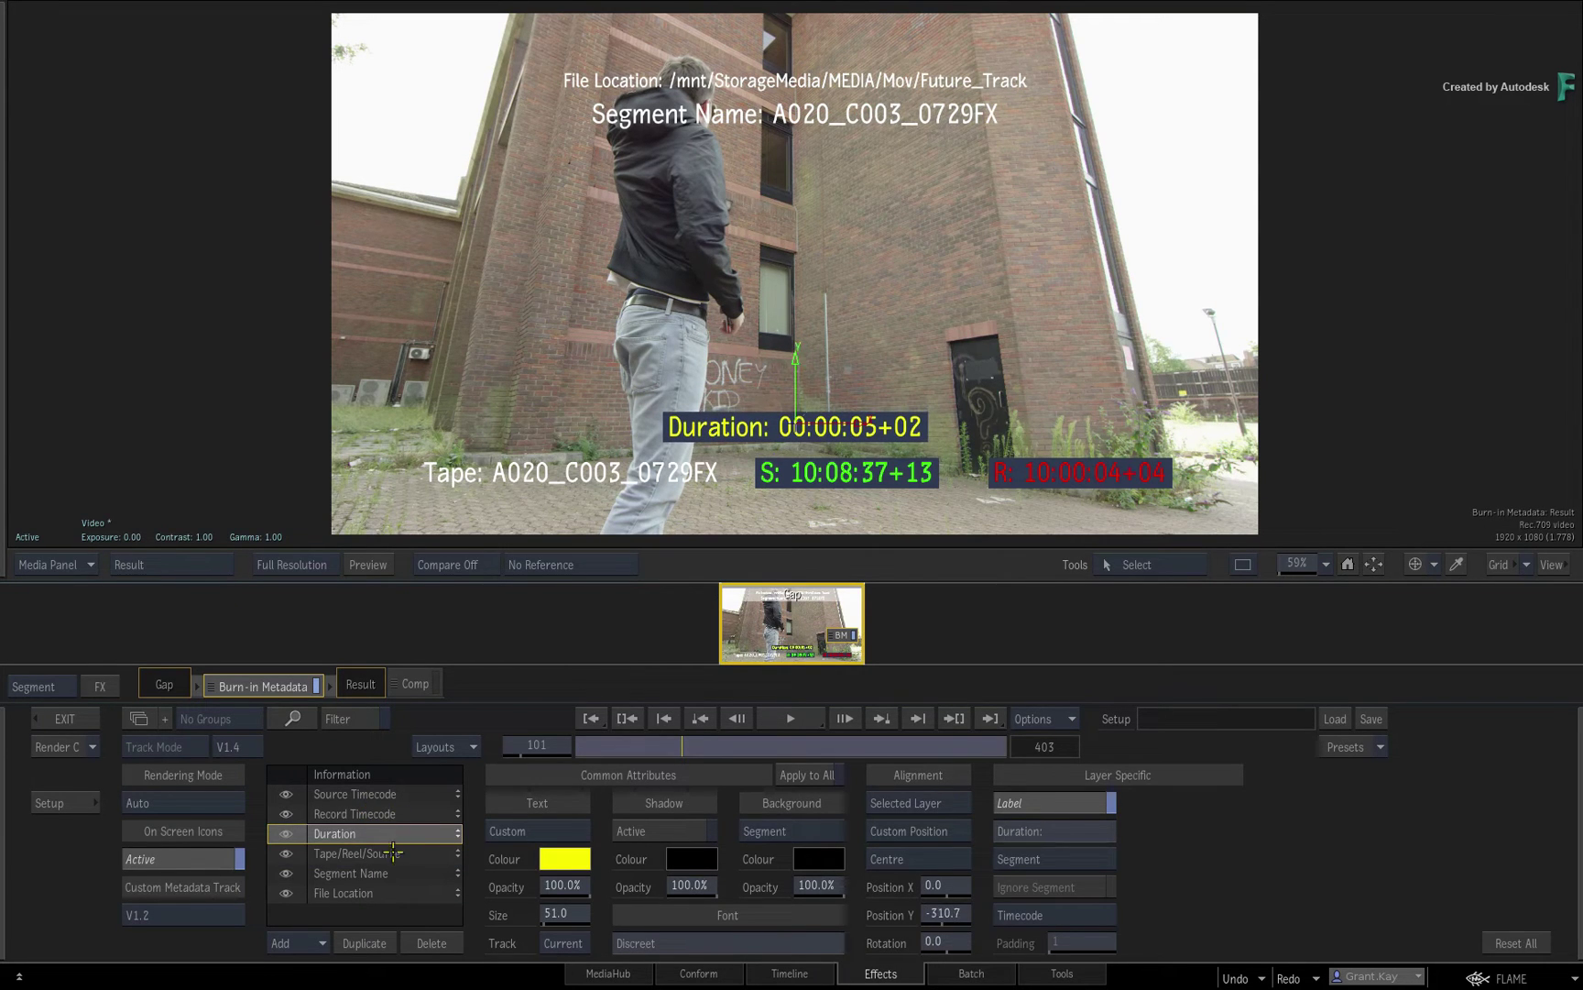
{"action": "left_click", "coordinate": [393, 853]}
Give the Tape burn-in a black background and offset all layers on the Global Axis.
{"action": "left_click", "coordinate": [790, 830]}
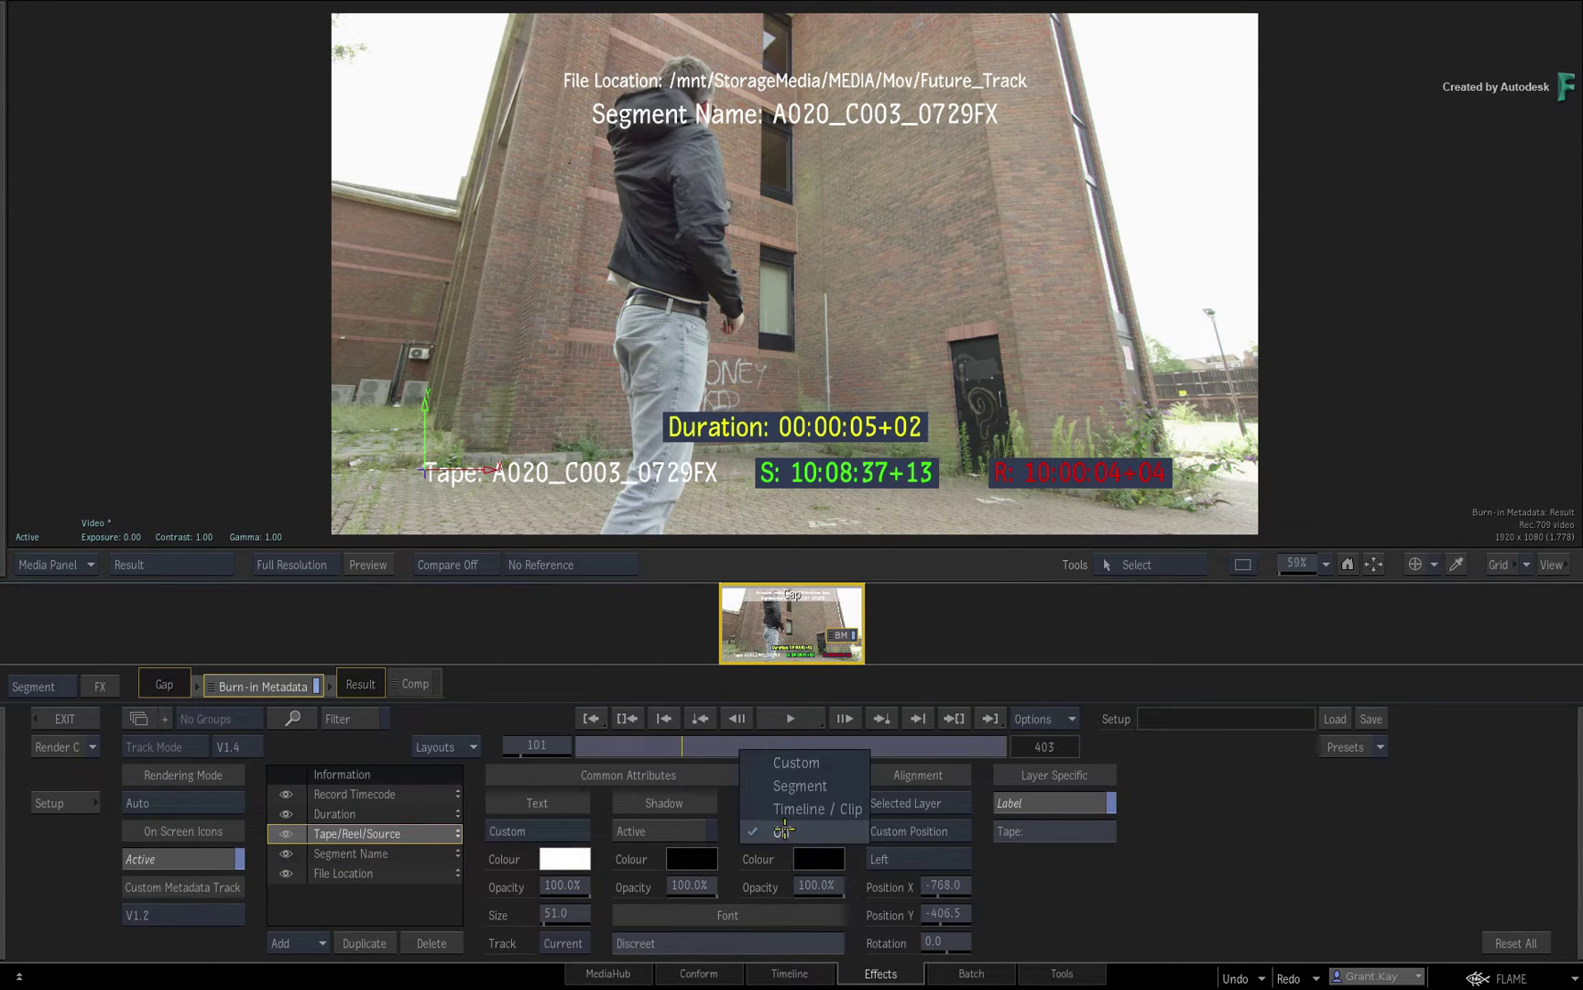
{"action": "left_click", "coordinate": [811, 784]}
{"action": "left_click", "coordinate": [935, 802]}
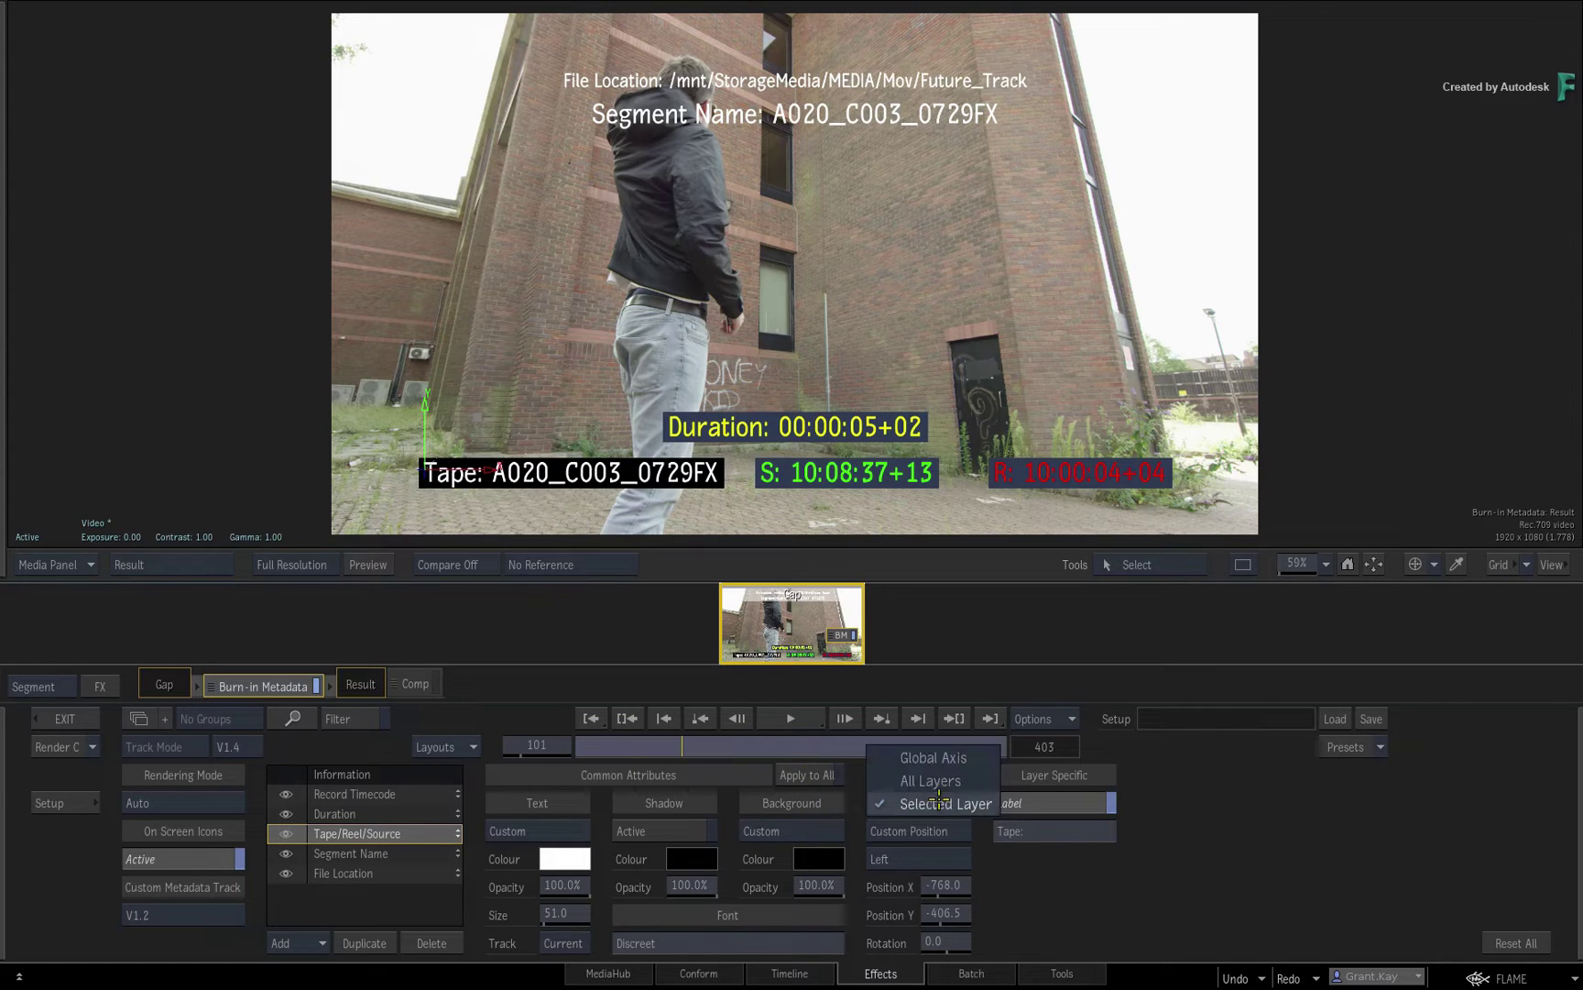
{"action": "left_click", "coordinate": [920, 754]}
{"action": "left_click_drag", "start_coordinate": [944, 887], "coordinate": [948, 889]}
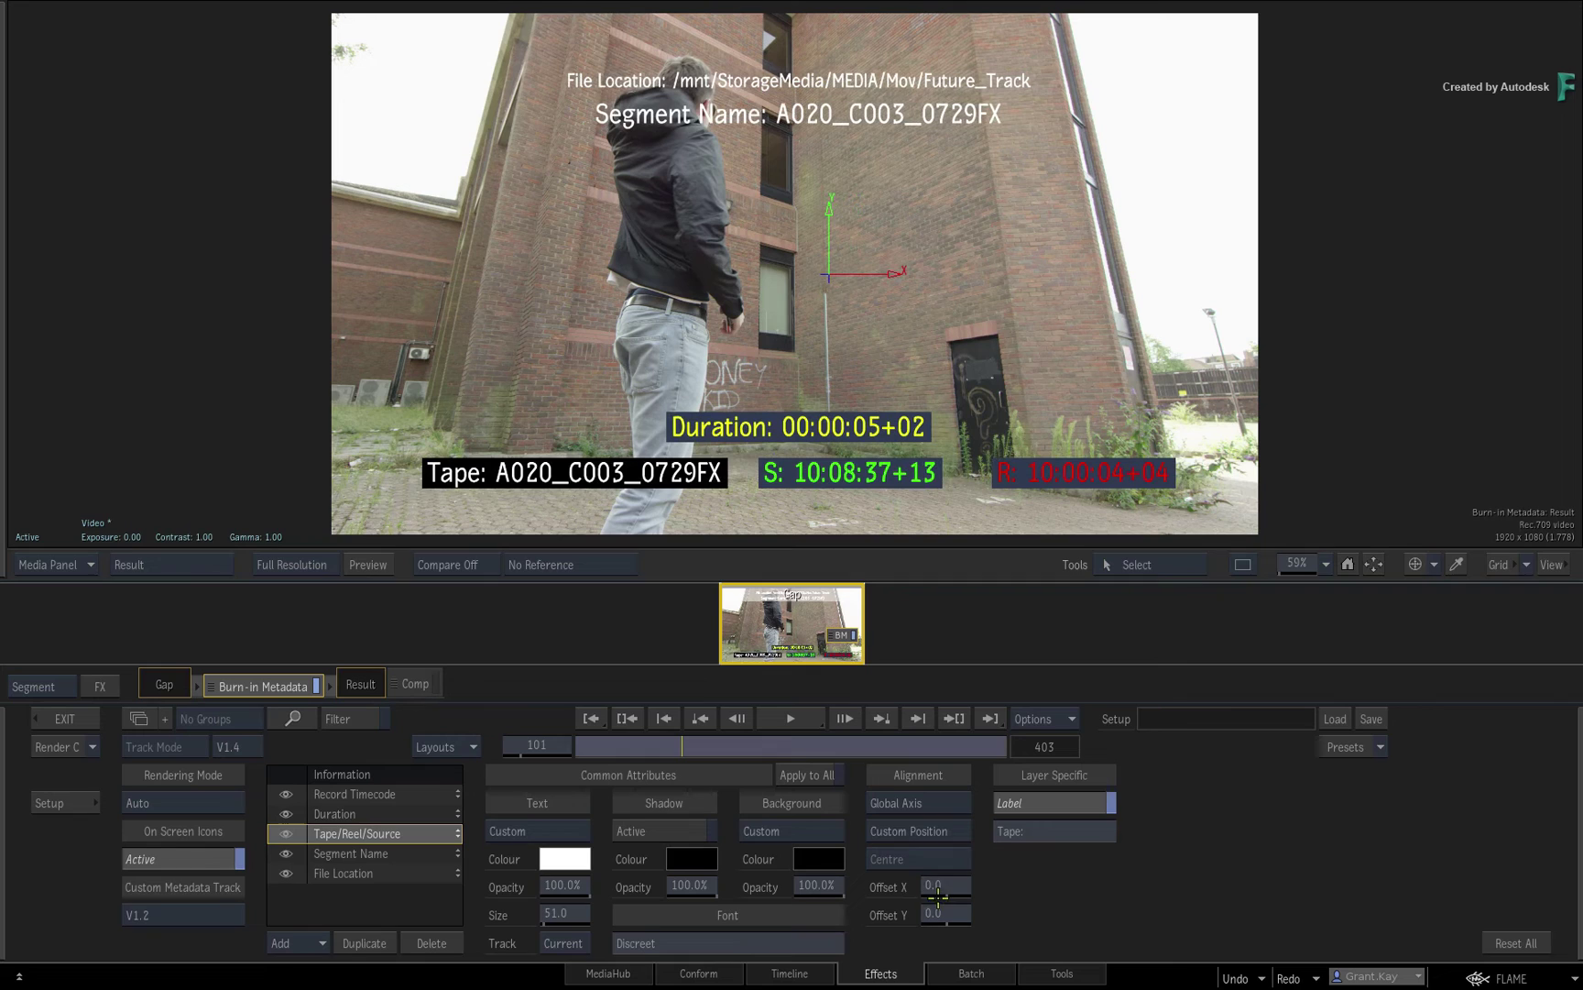
Add black background boxes to the Segment Name and File Location burn-ins.
{"action": "left_click", "coordinate": [370, 857]}
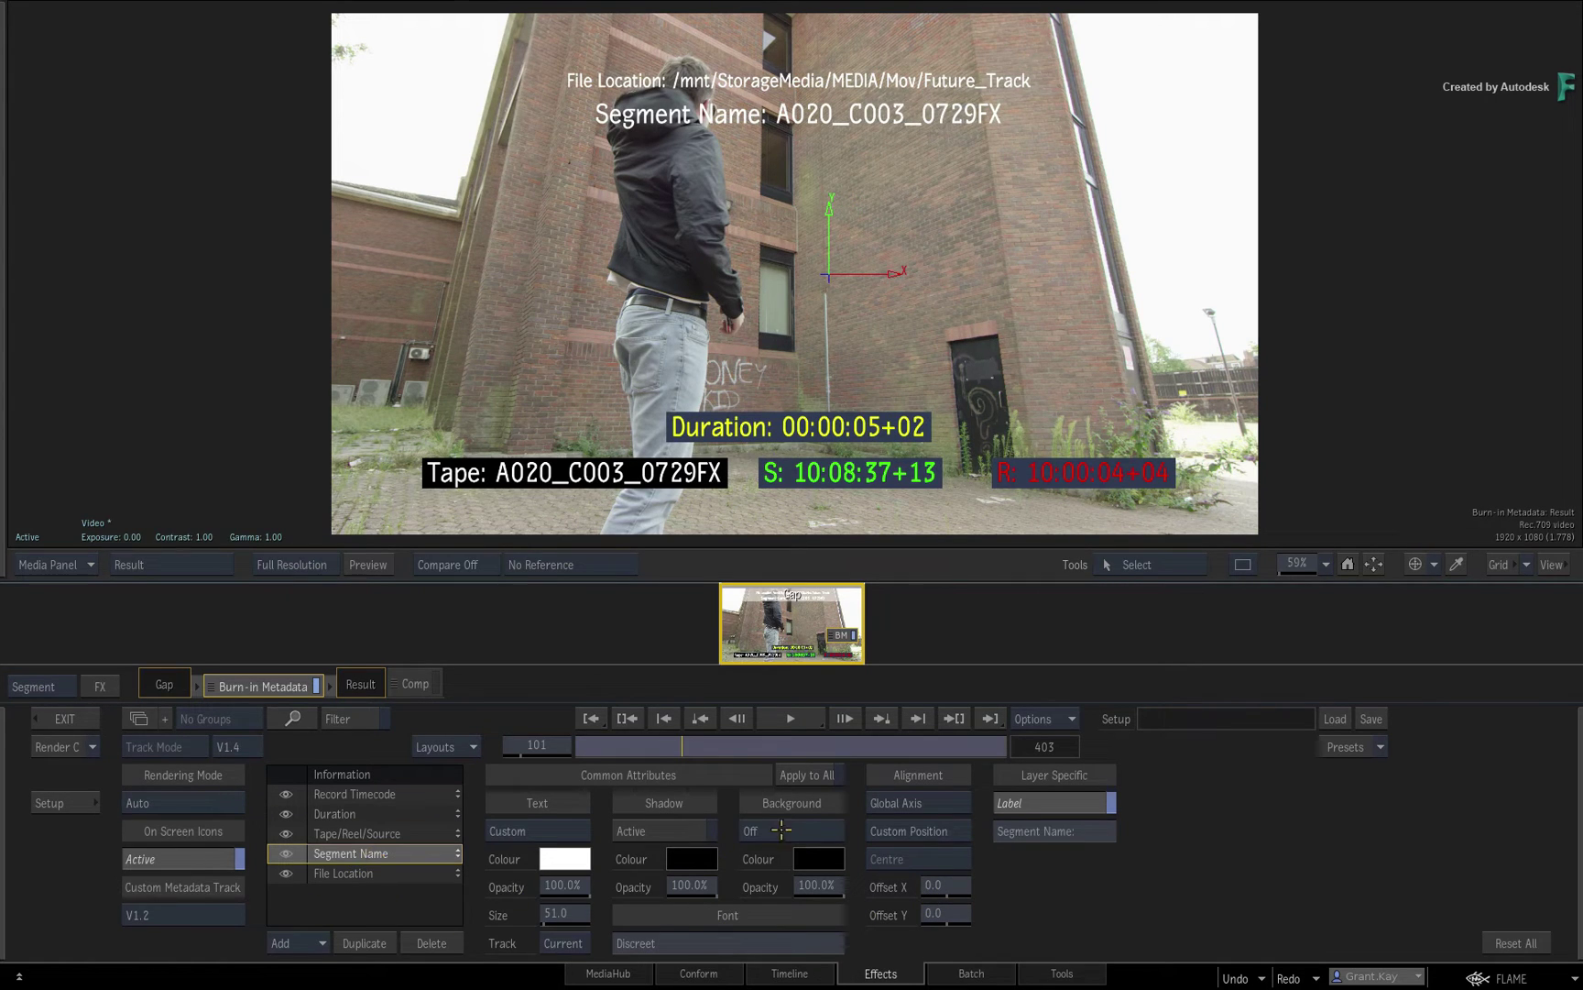
{"action": "left_click", "coordinate": [780, 830]}
{"action": "left_click", "coordinate": [805, 759]}
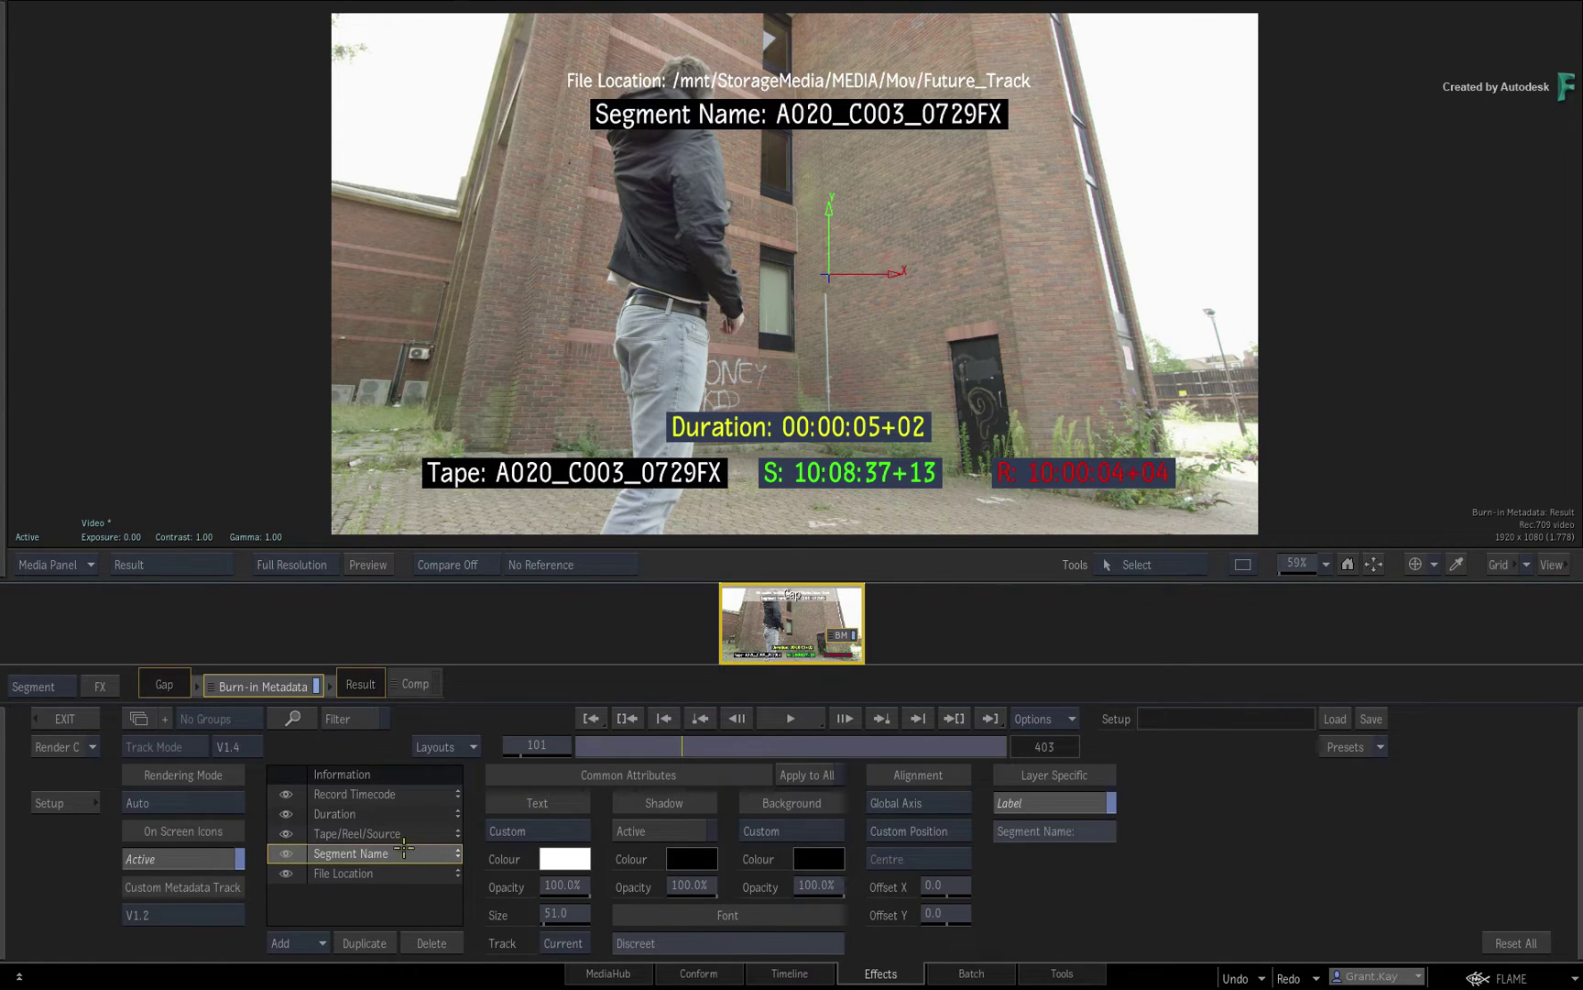
{"action": "left_click", "coordinate": [391, 872]}
{"action": "left_click", "coordinate": [810, 832]}
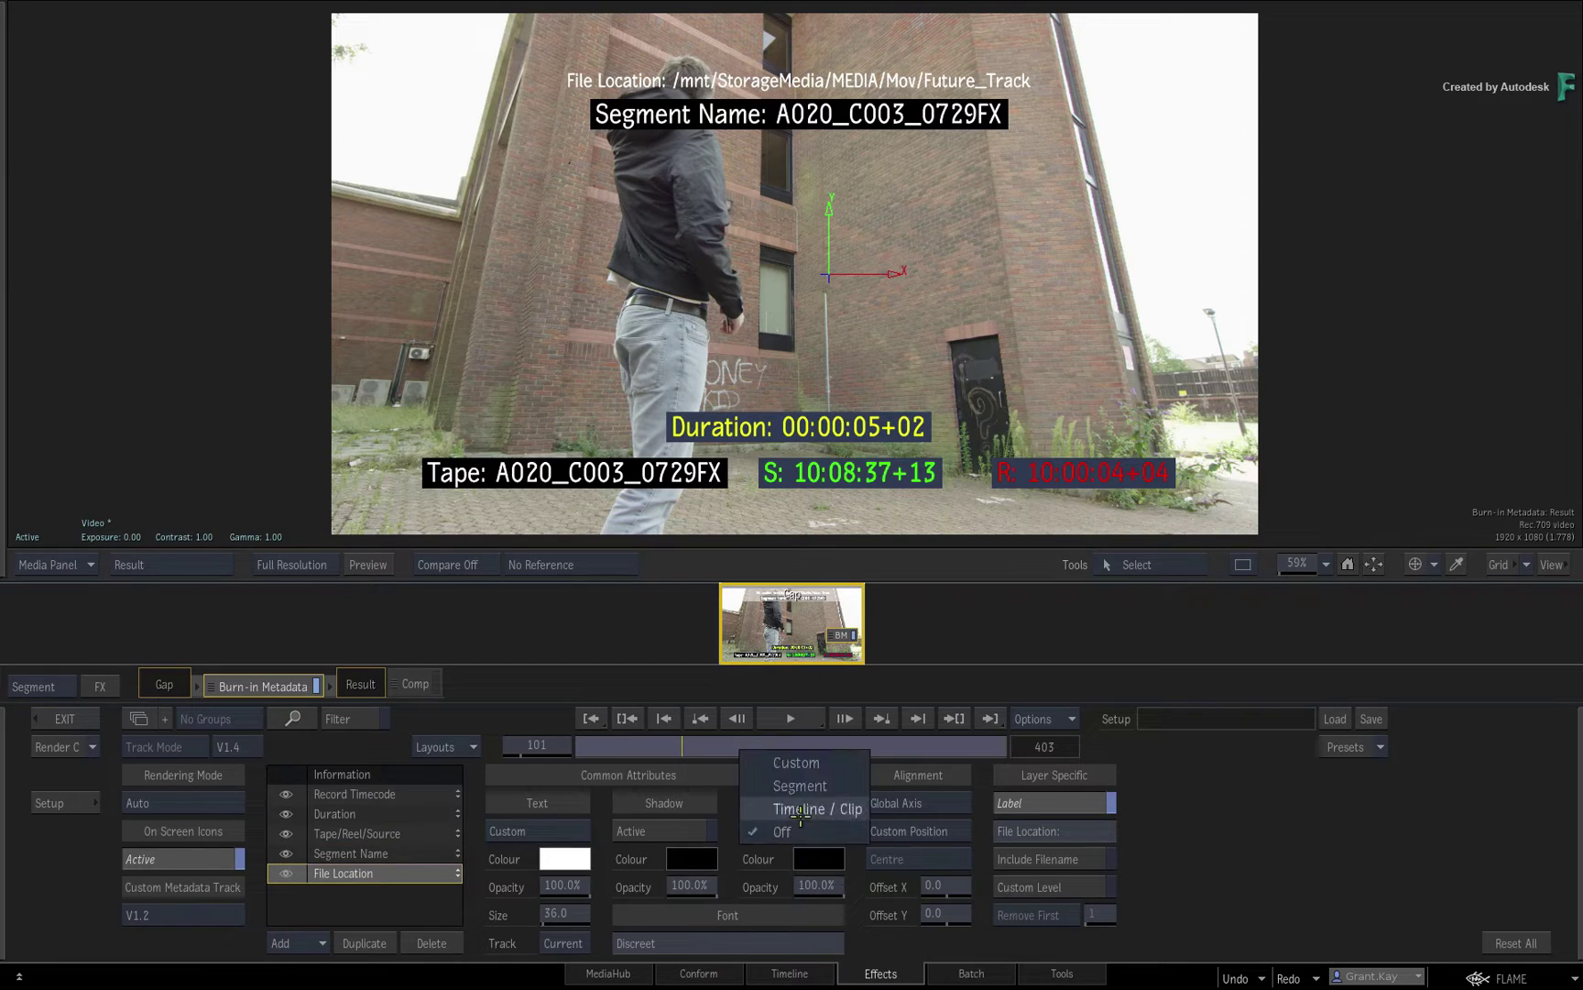
{"action": "left_click", "coordinate": [788, 756]}
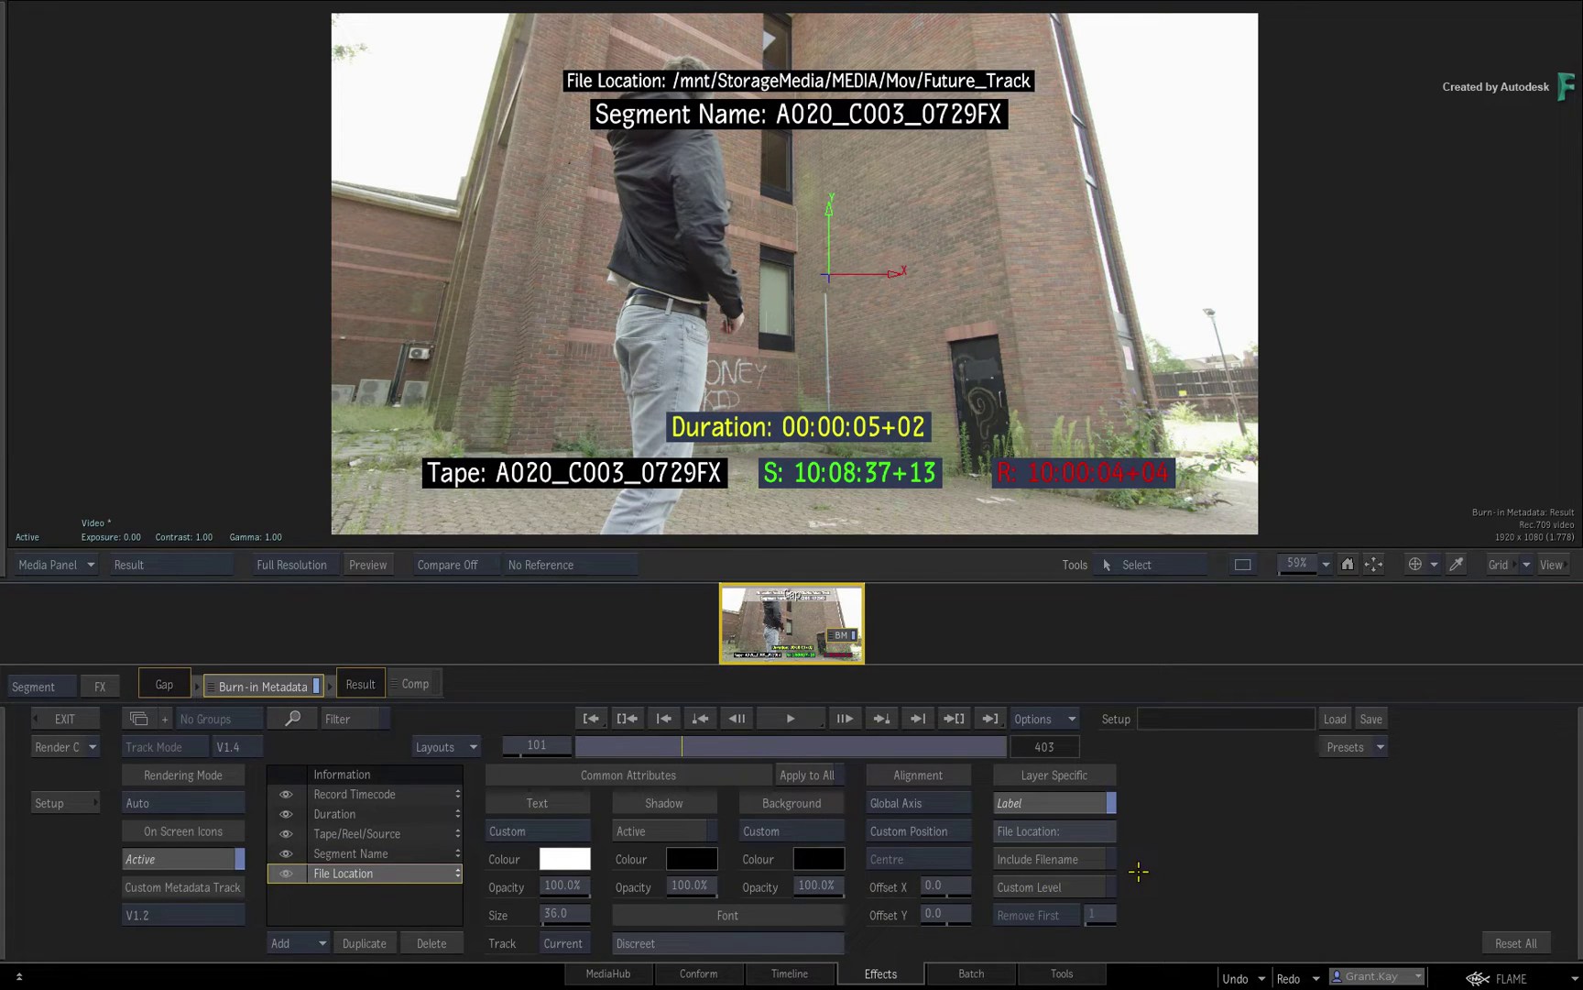
Give the Record Timecode a custom start of 00:00:07+07.
{"action": "left_click", "coordinate": [406, 794]}
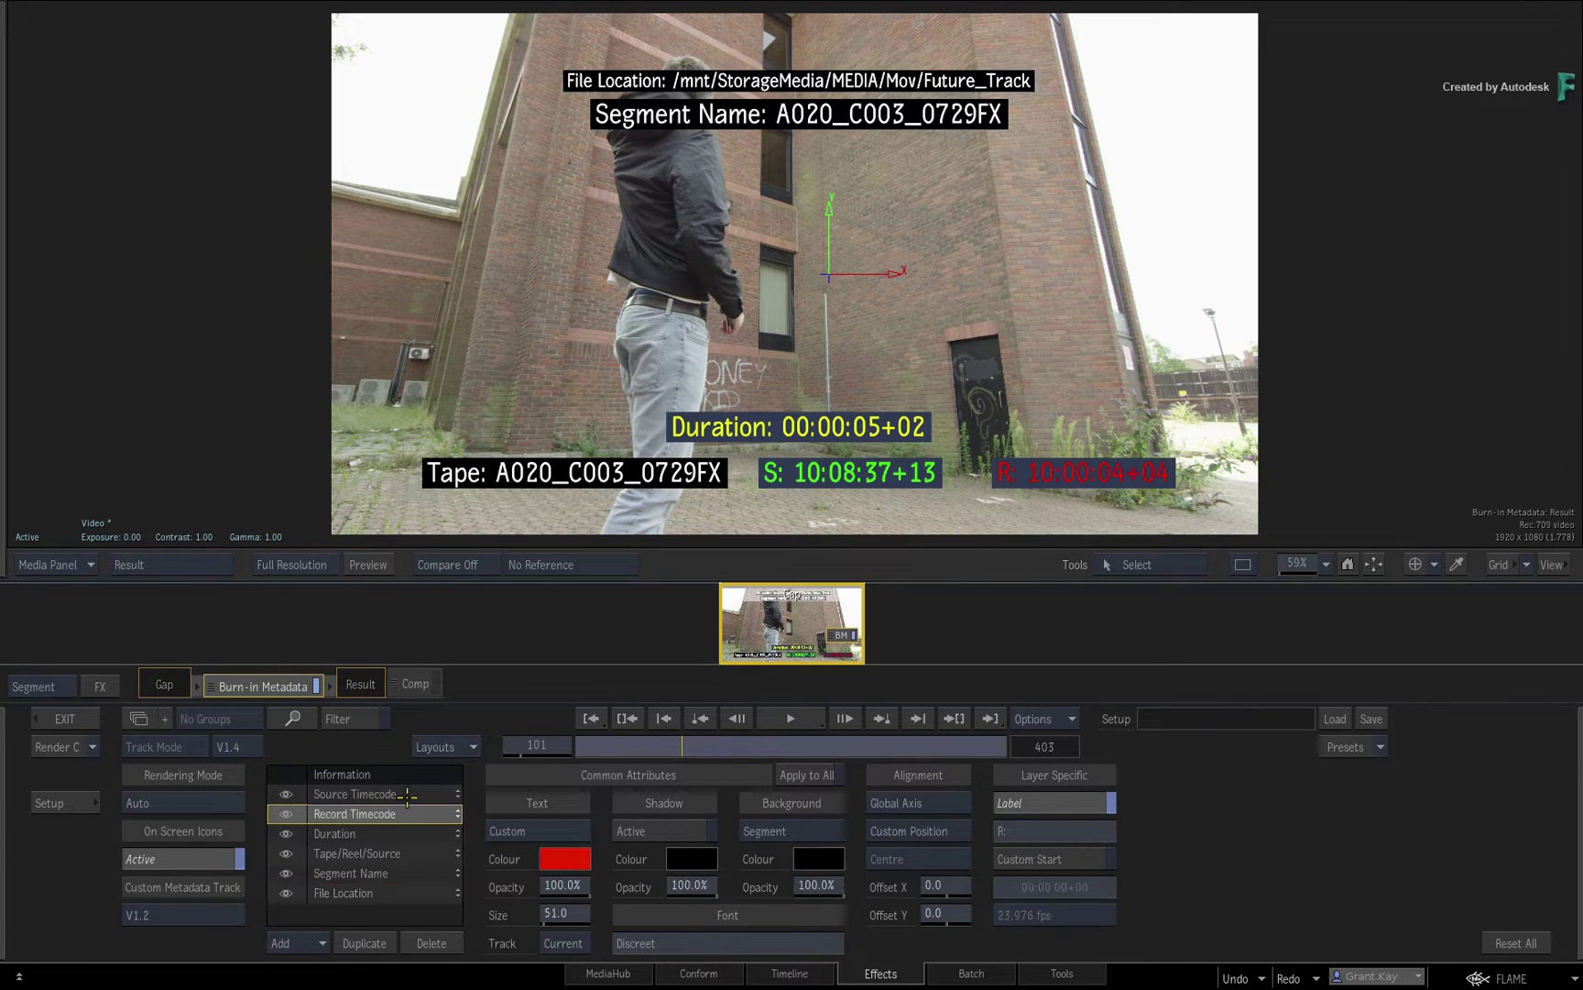
{"action": "left_click", "coordinate": [1048, 831]}
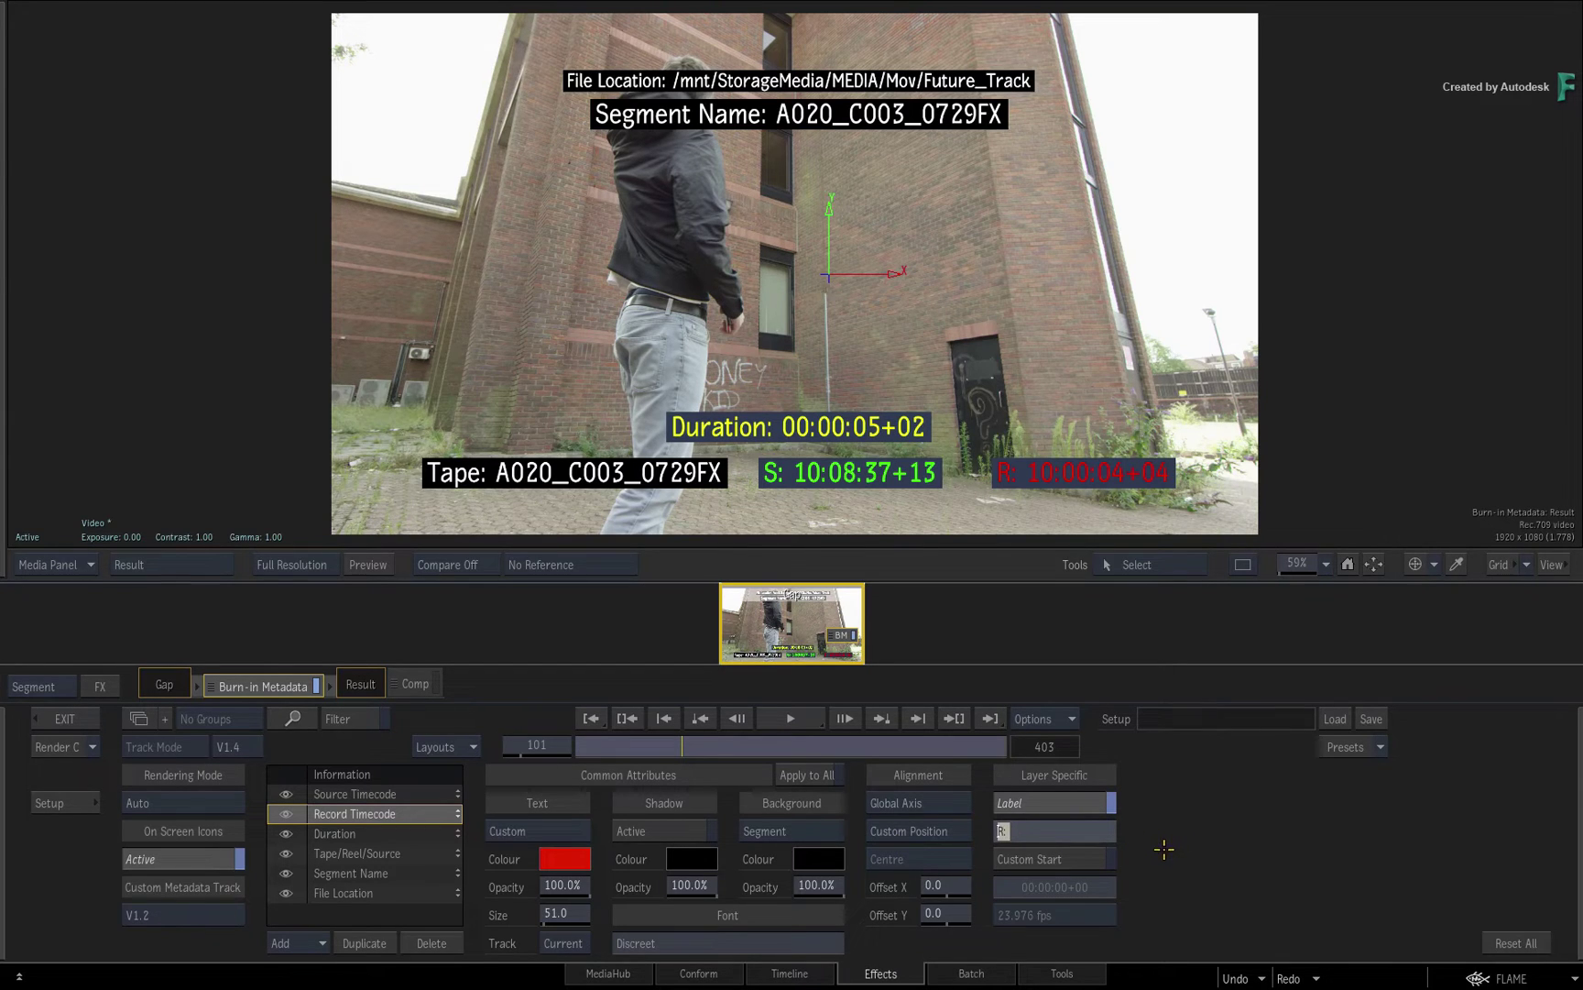
{"action": "key", "text": "Return"}
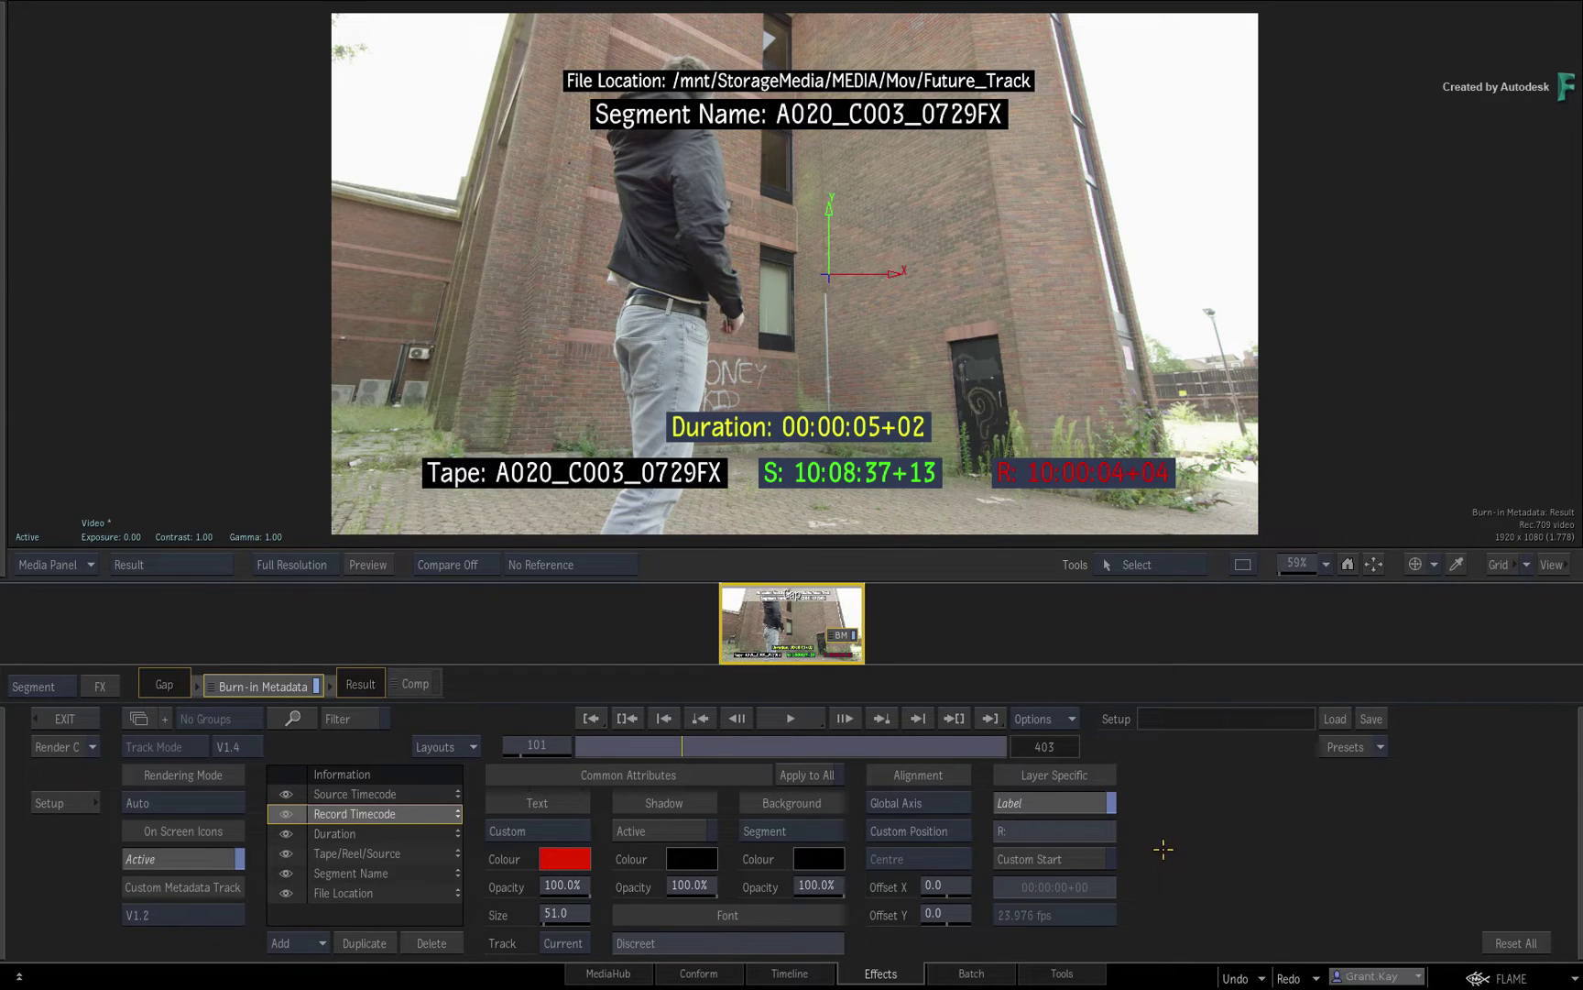
{"action": "left_click", "coordinate": [1070, 858]}
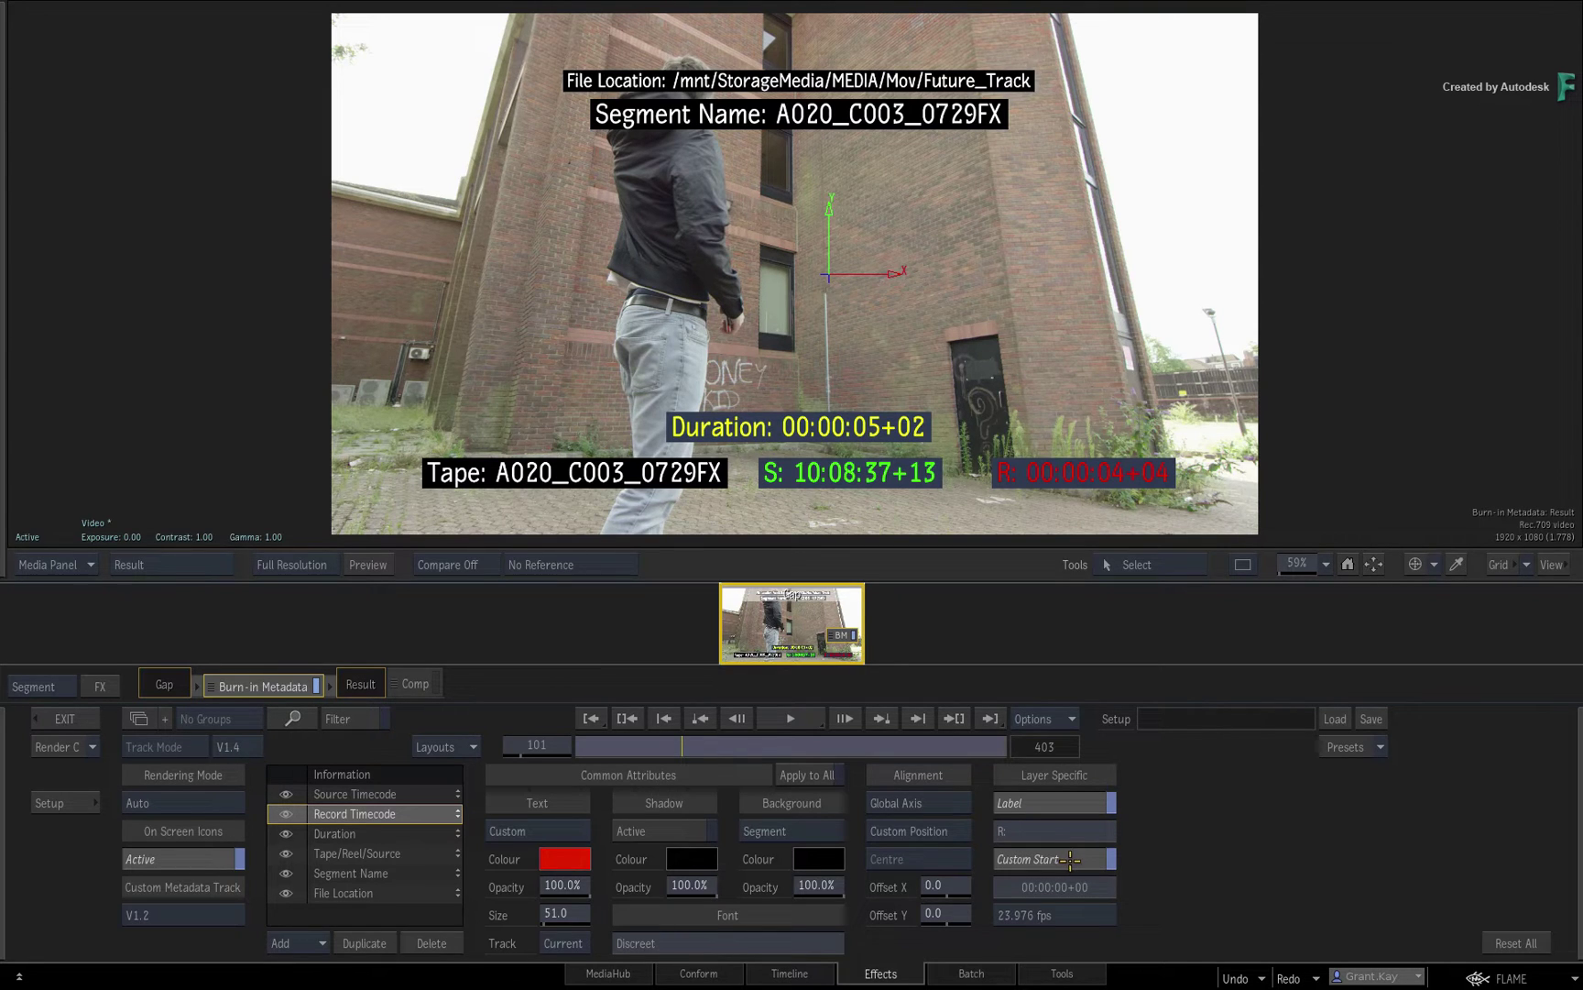
{"action": "mouse_move", "coordinate": [1060, 887]}
{"action": "left_mouse_down"}
{"action": "mouse_move", "coordinate": [1183, 862]}
{"action": "mouse_move", "coordinate": [1111, 860]}
{"action": "left_mouse_up"}
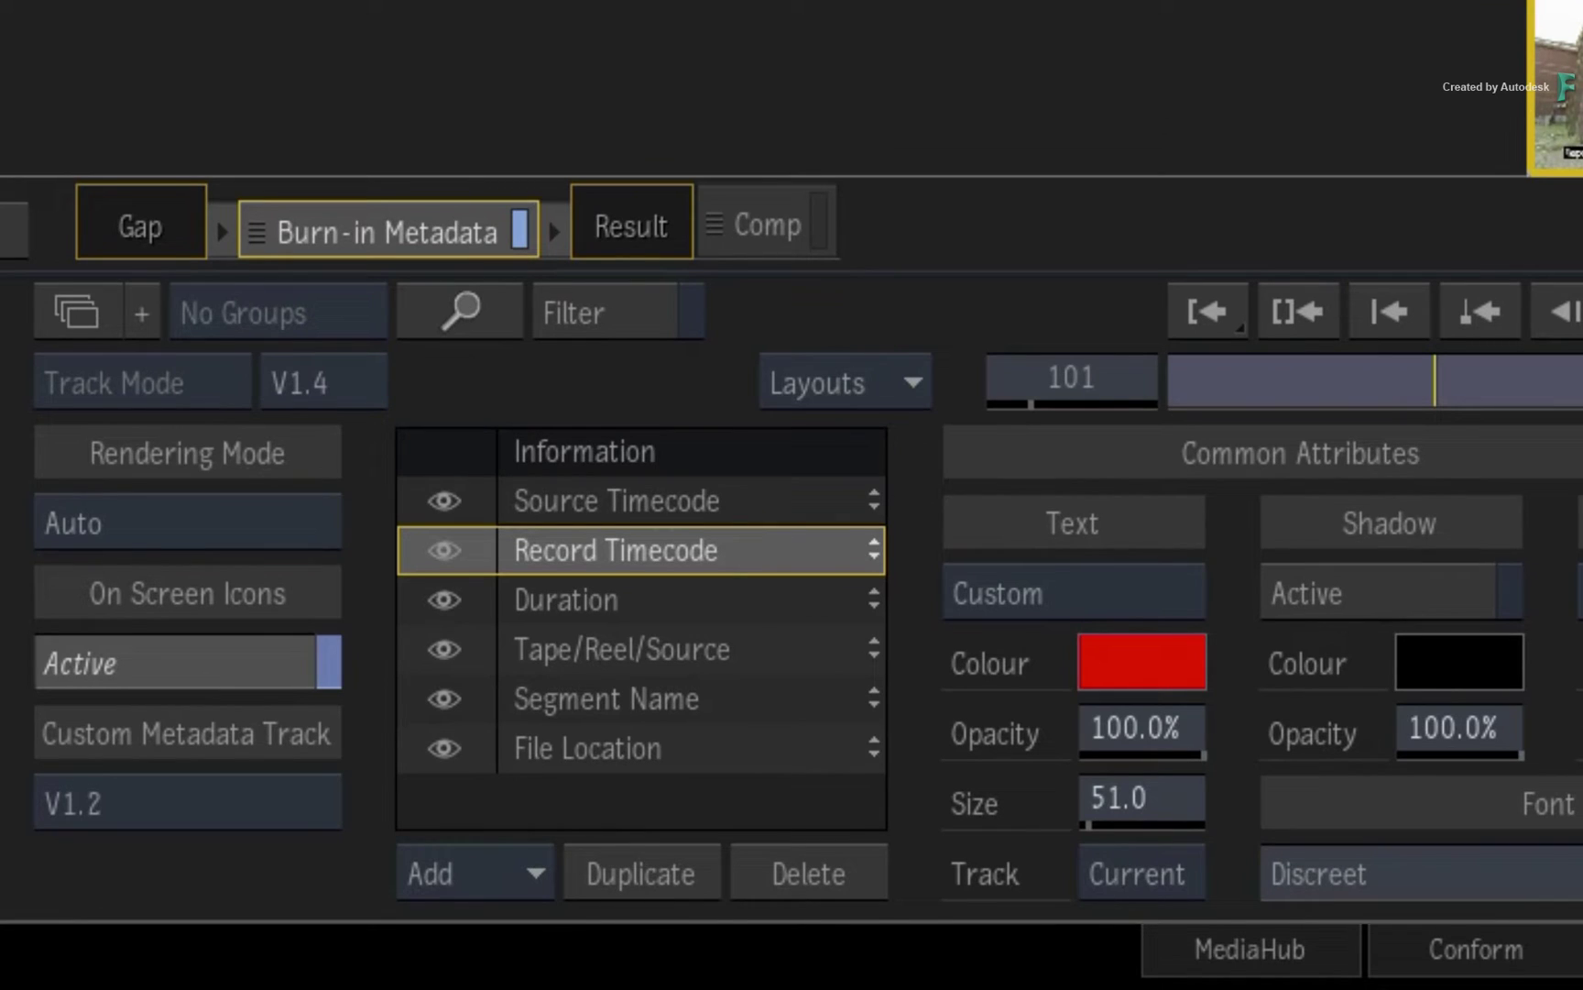
Set the custom metadata track to V1.4 for all burn-in effects.
{"action": "left_click", "coordinate": [694, 500]}
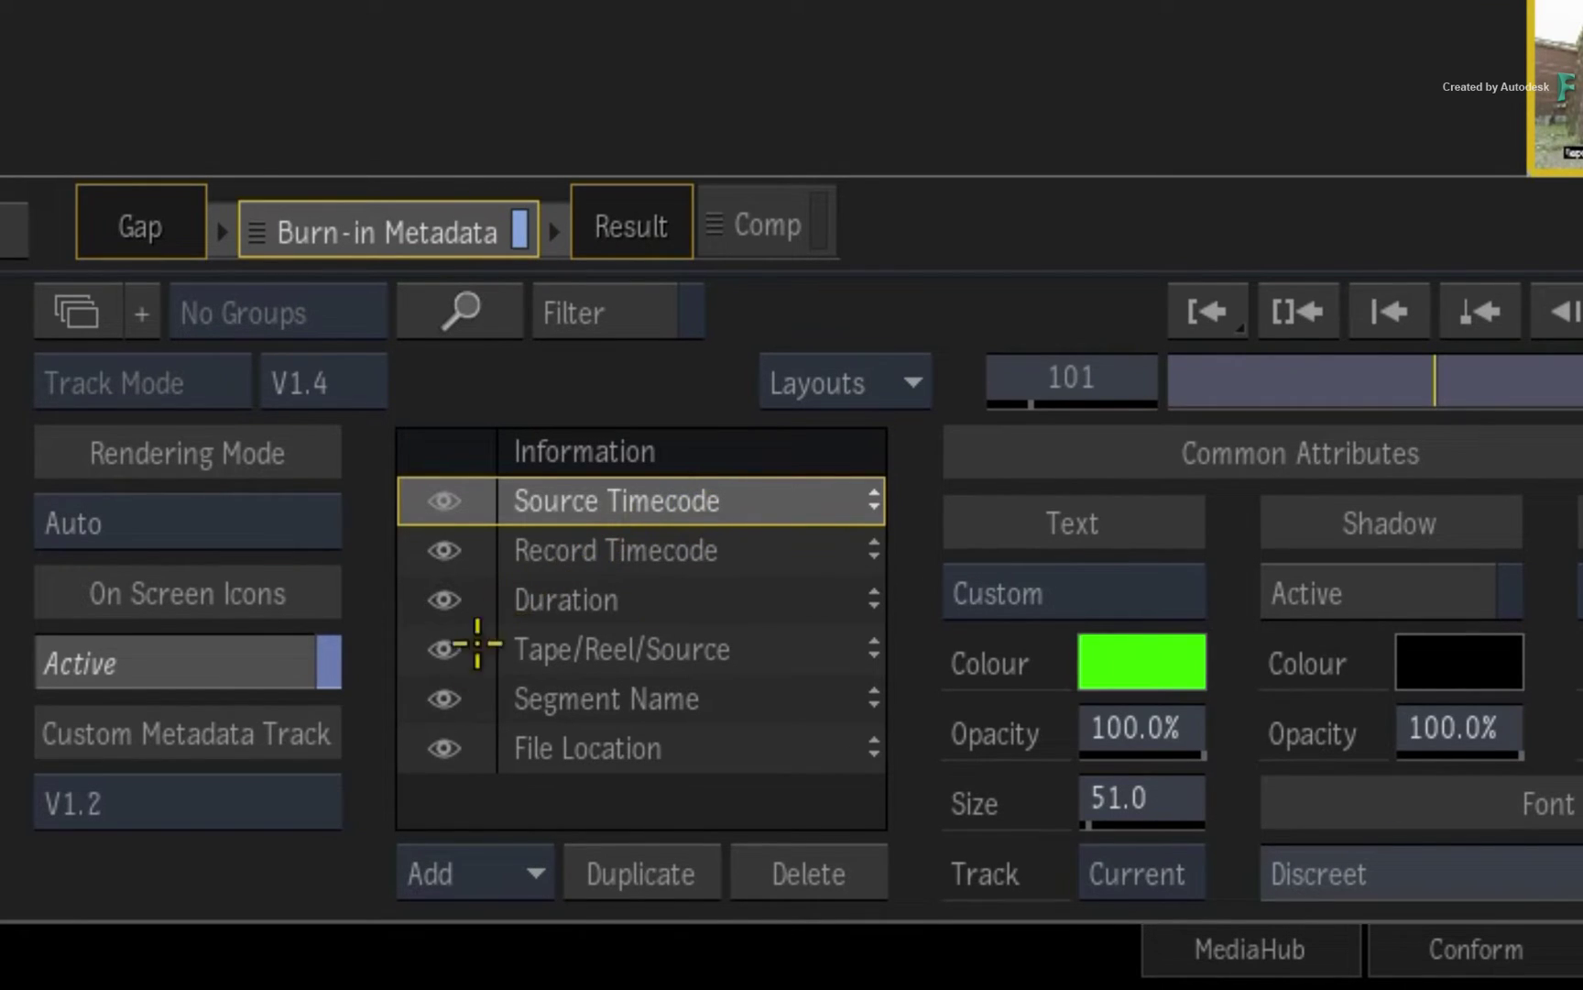
{"action": "left_click", "coordinate": [298, 816]}
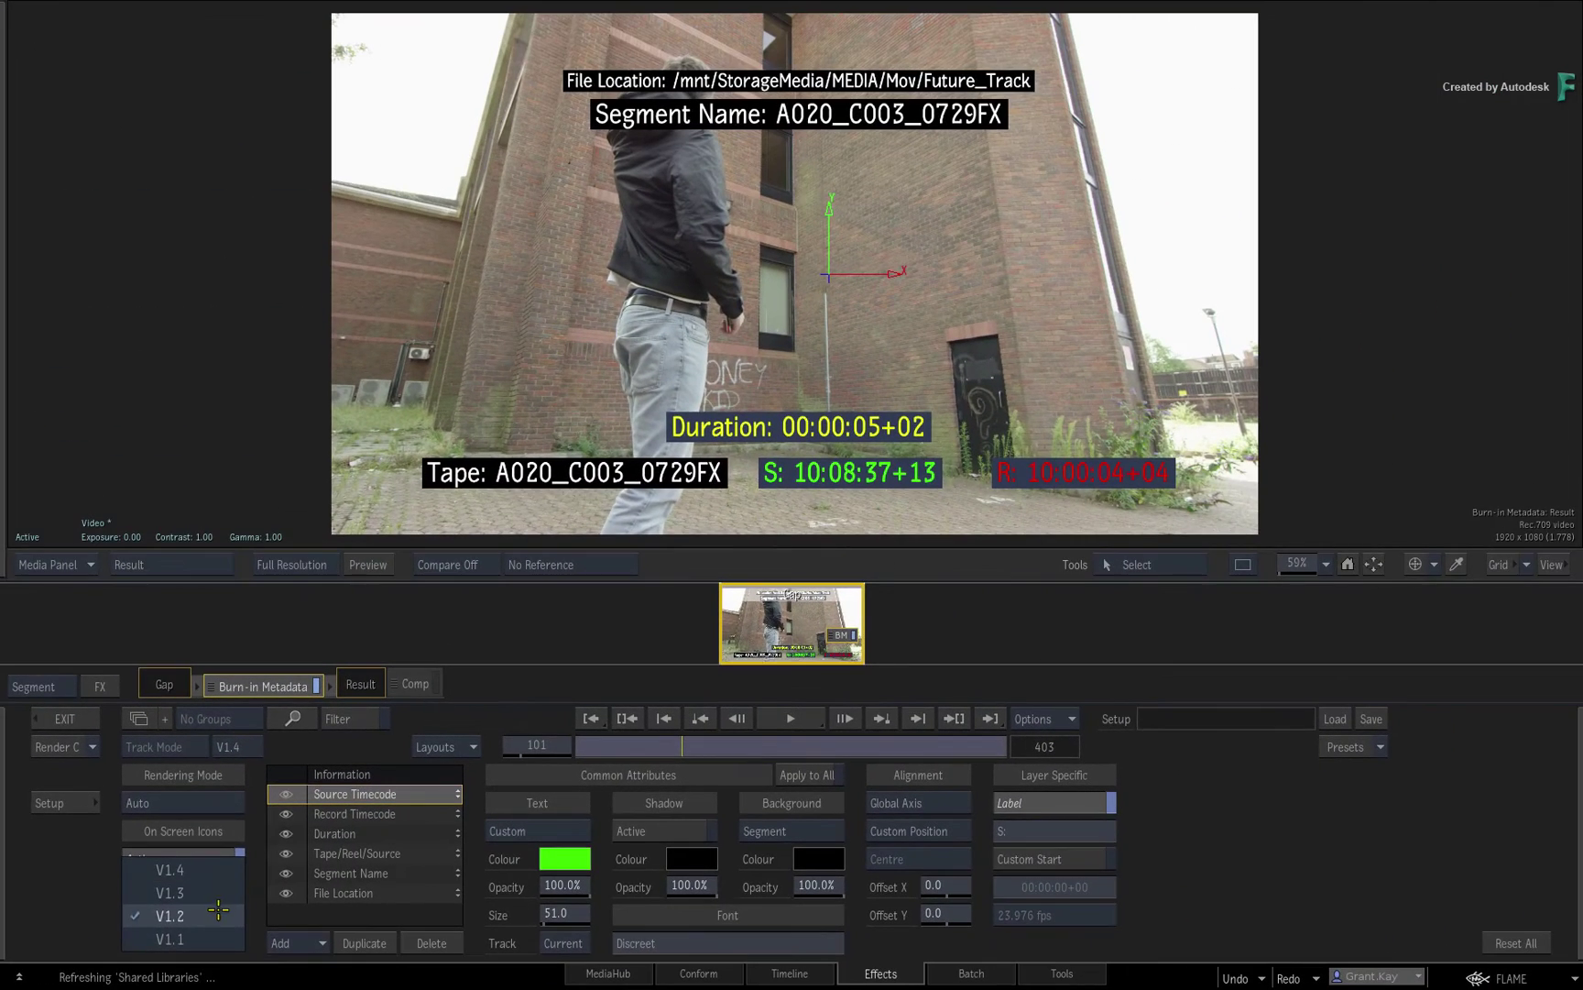
{"action": "left_click", "coordinate": [266, 710]}
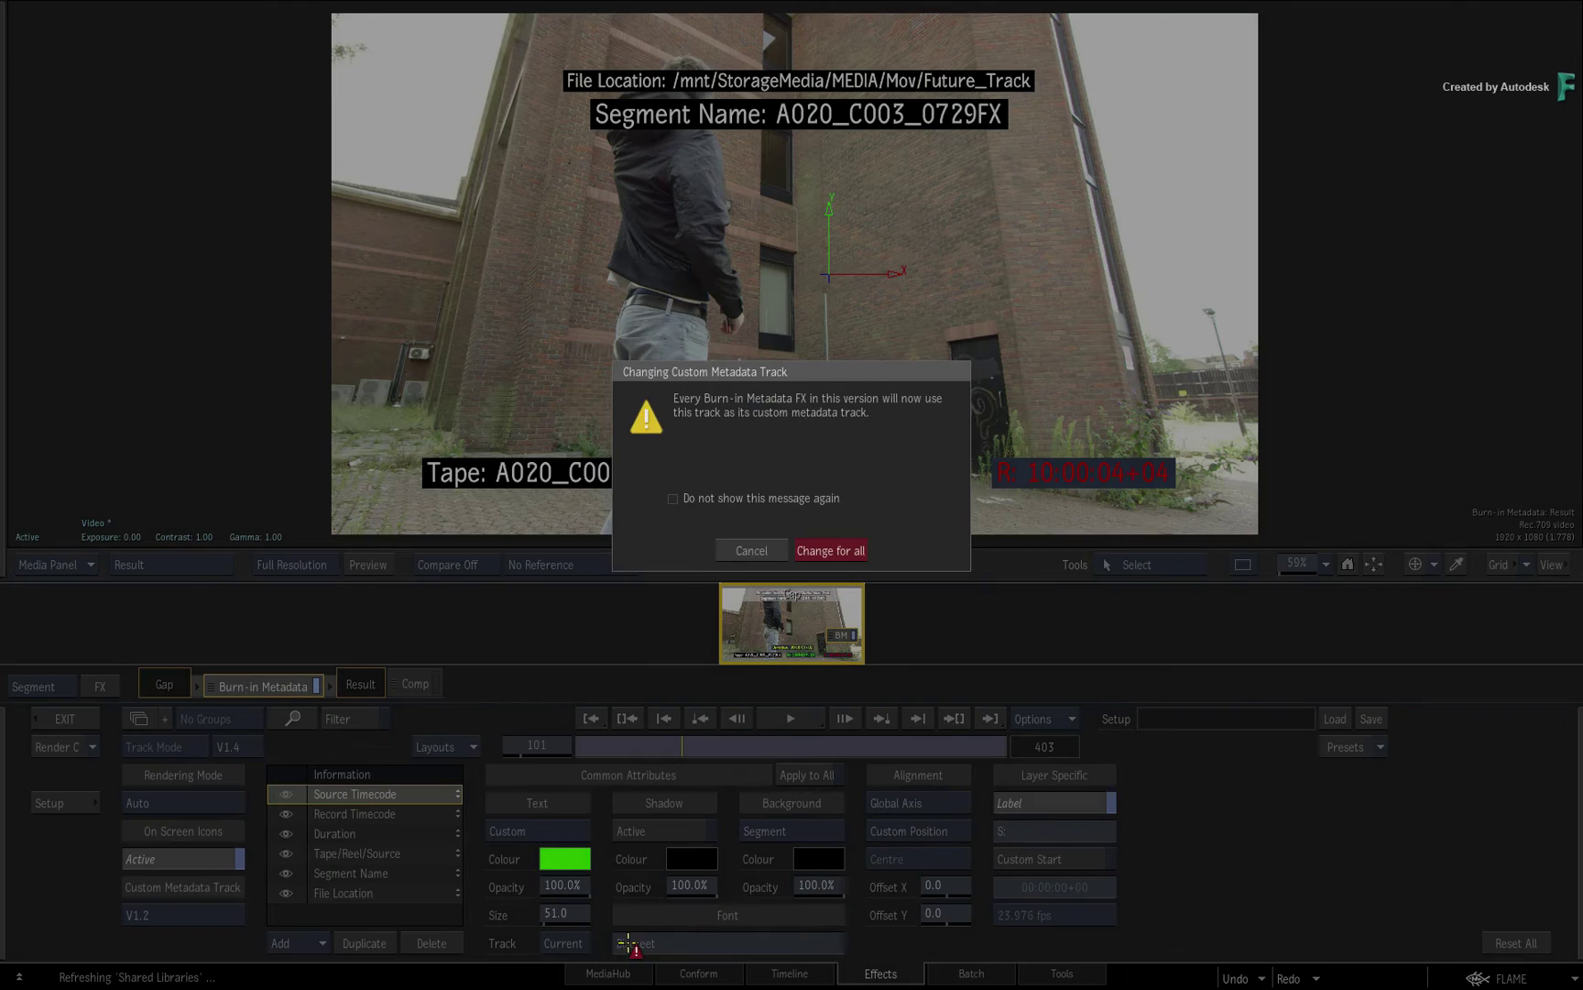
{"action": "left_click", "coordinate": [859, 553]}
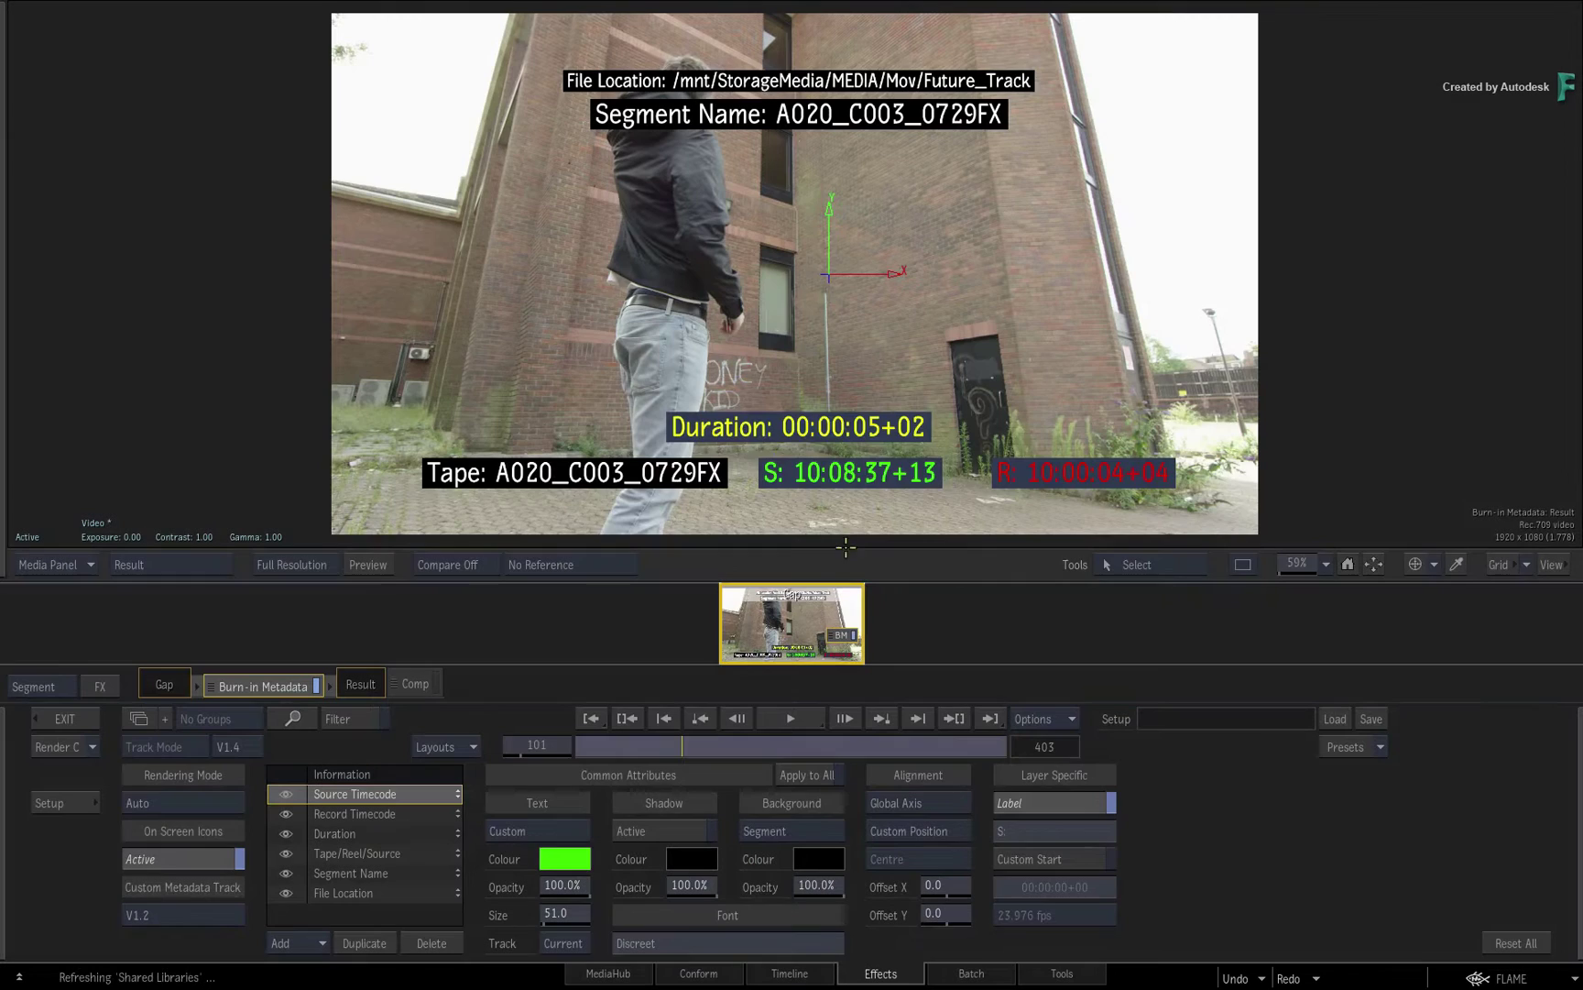
Try the Custom and Back text track options, then return it to Current.
{"action": "left_click", "coordinate": [572, 944]}
{"action": "left_click", "coordinate": [572, 922]}
{"action": "left_click", "coordinate": [569, 939]}
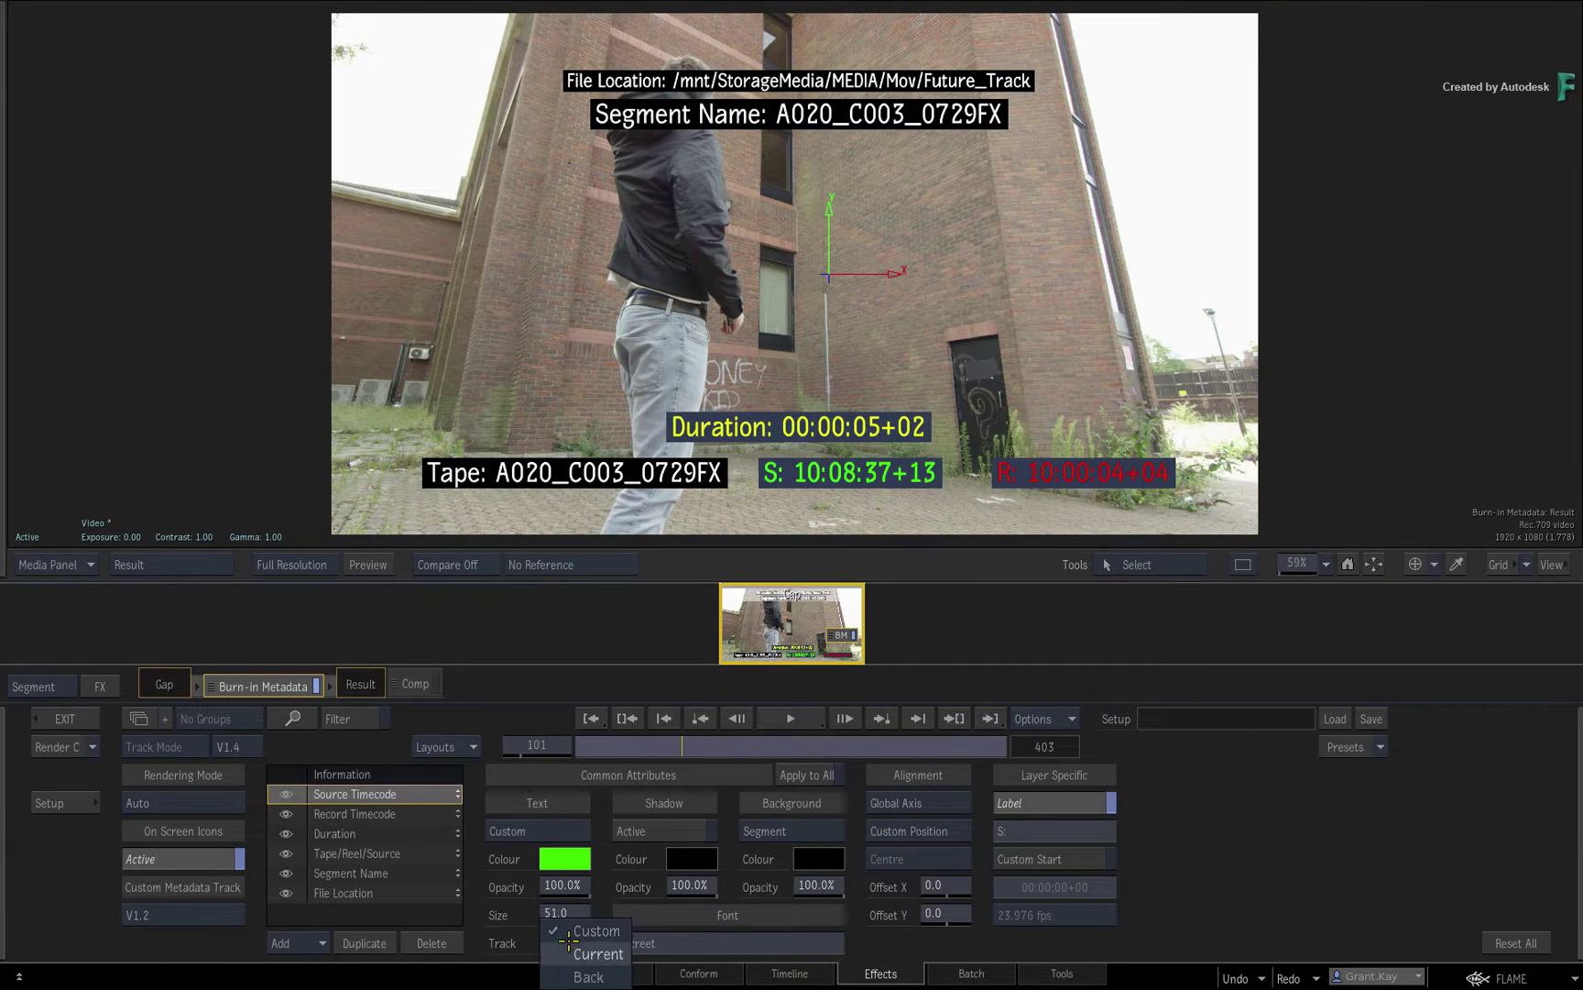
{"action": "left_click", "coordinate": [572, 975]}
{"action": "left_click", "coordinate": [569, 950]}
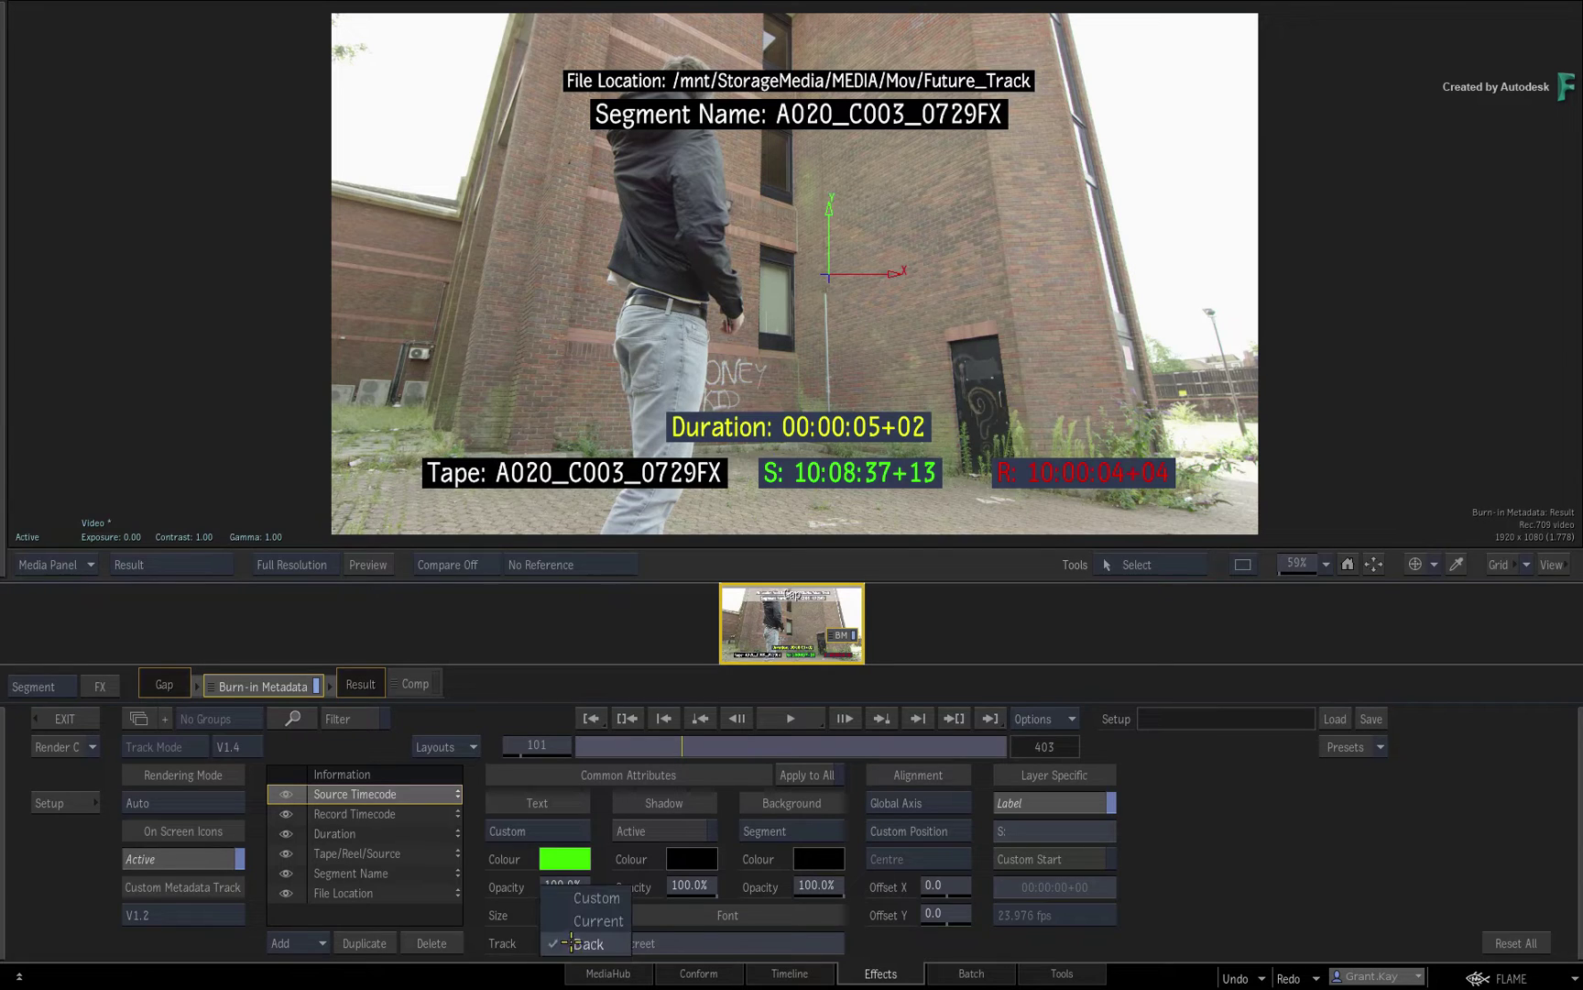
{"action": "left_click", "coordinate": [571, 925]}
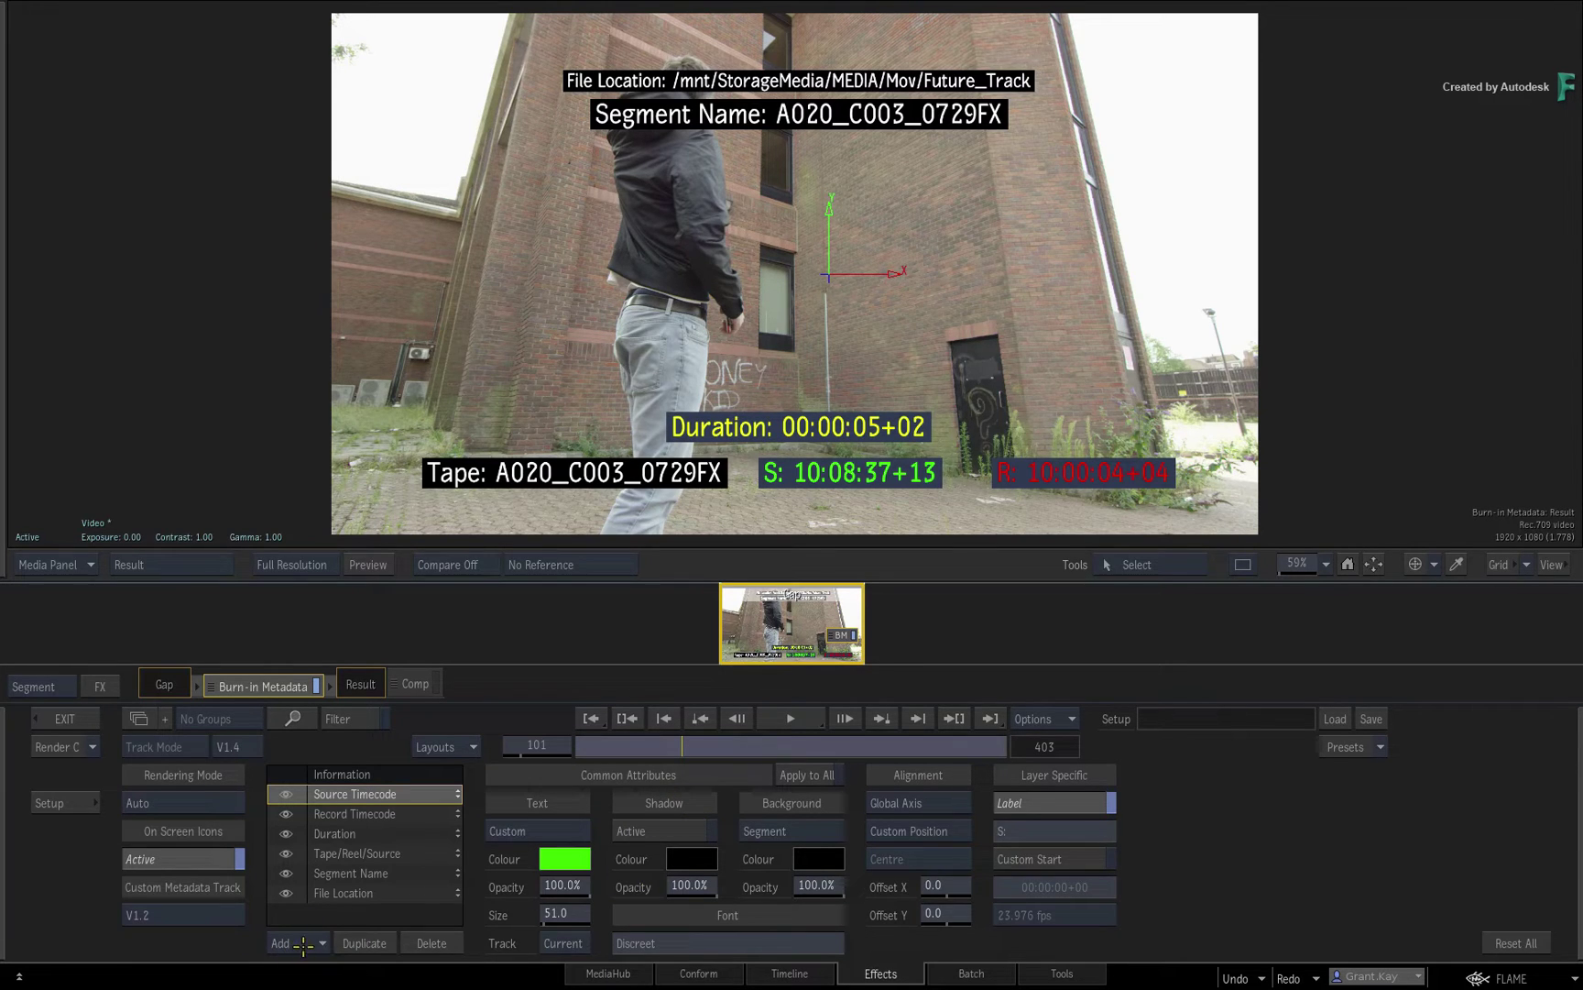
Include the filename in File Location and remove the first 4 path levels.
{"action": "left_click", "coordinate": [348, 890]}
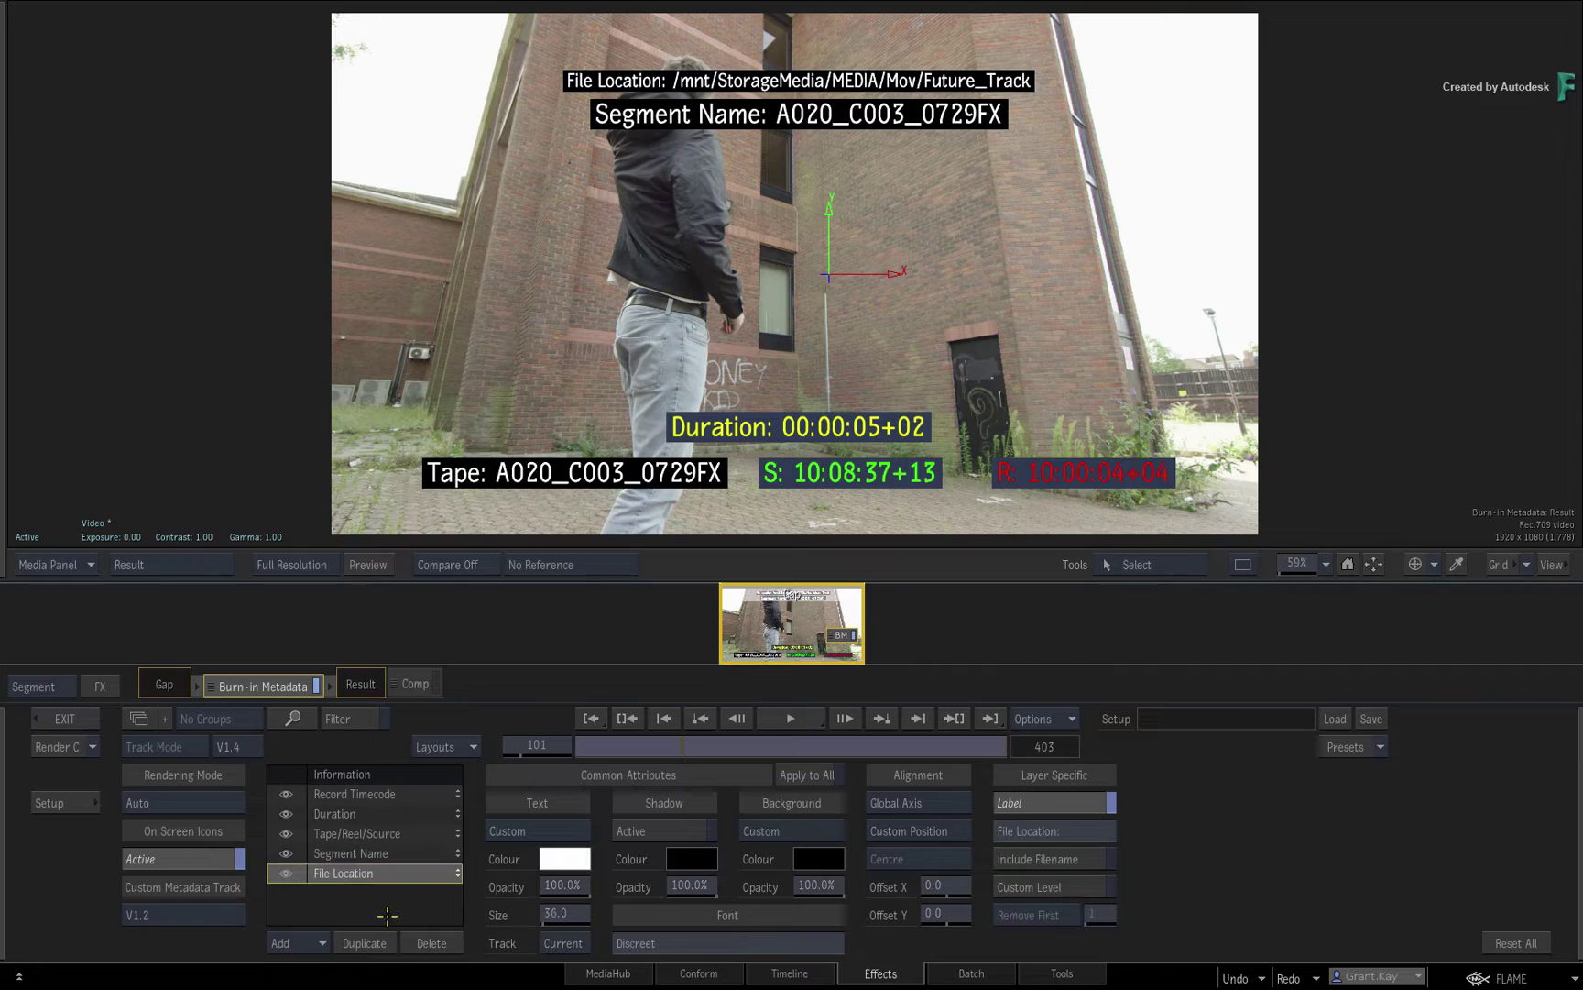
{"action": "left_click", "coordinate": [1065, 857]}
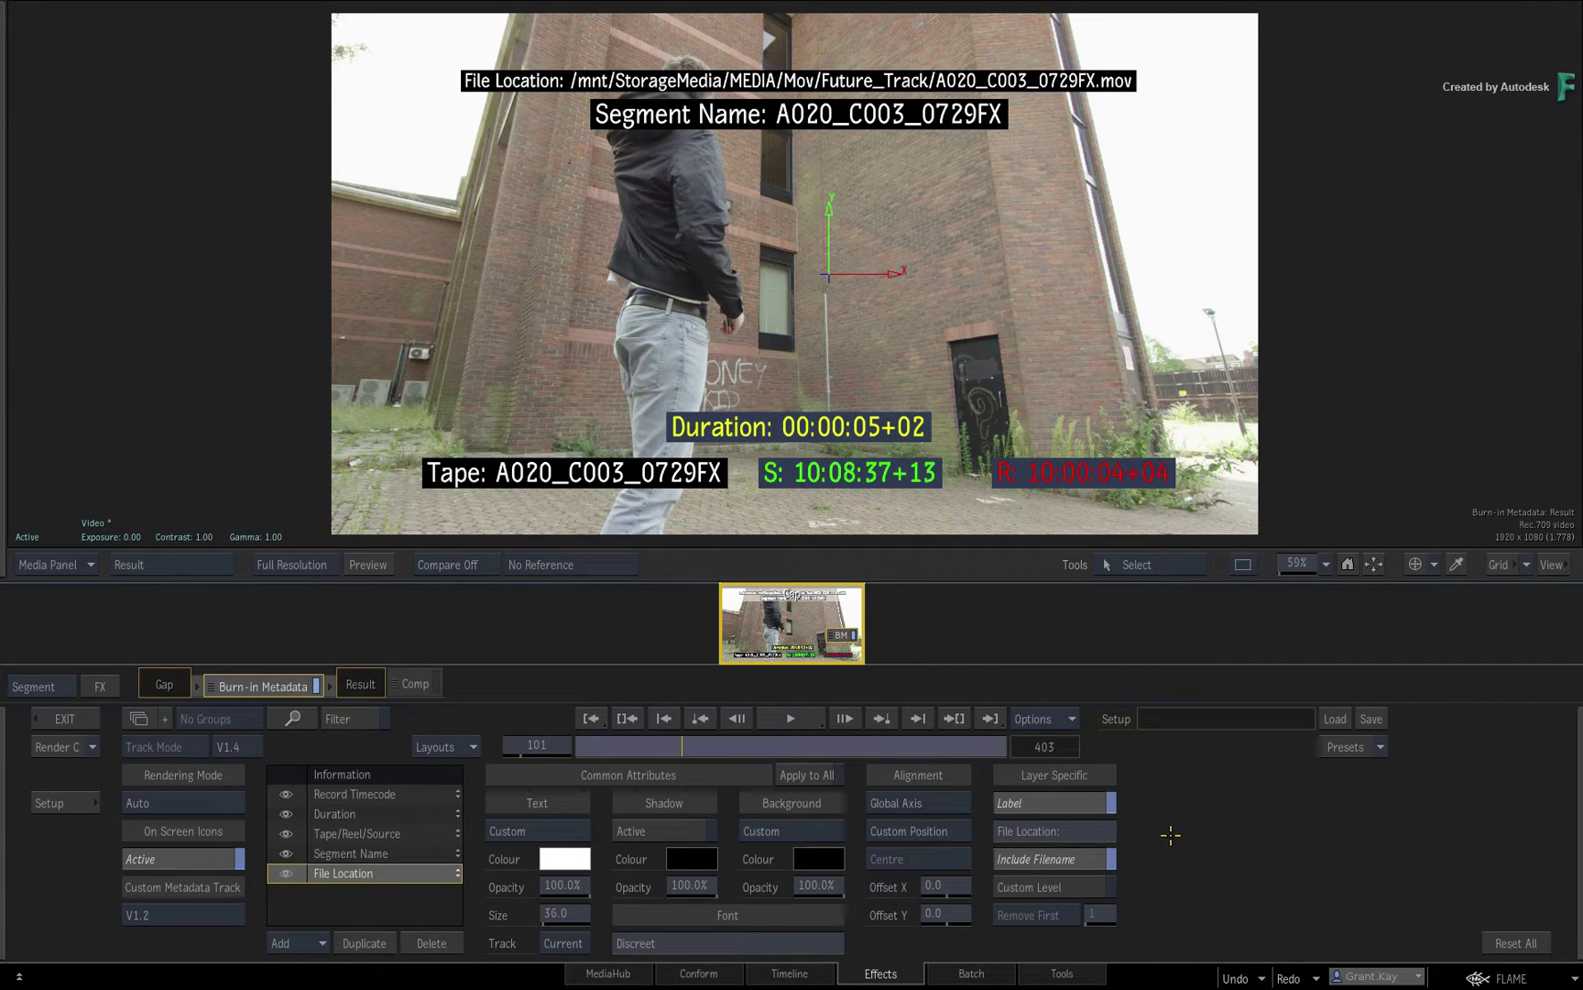
{"action": "left_click", "coordinate": [1086, 887]}
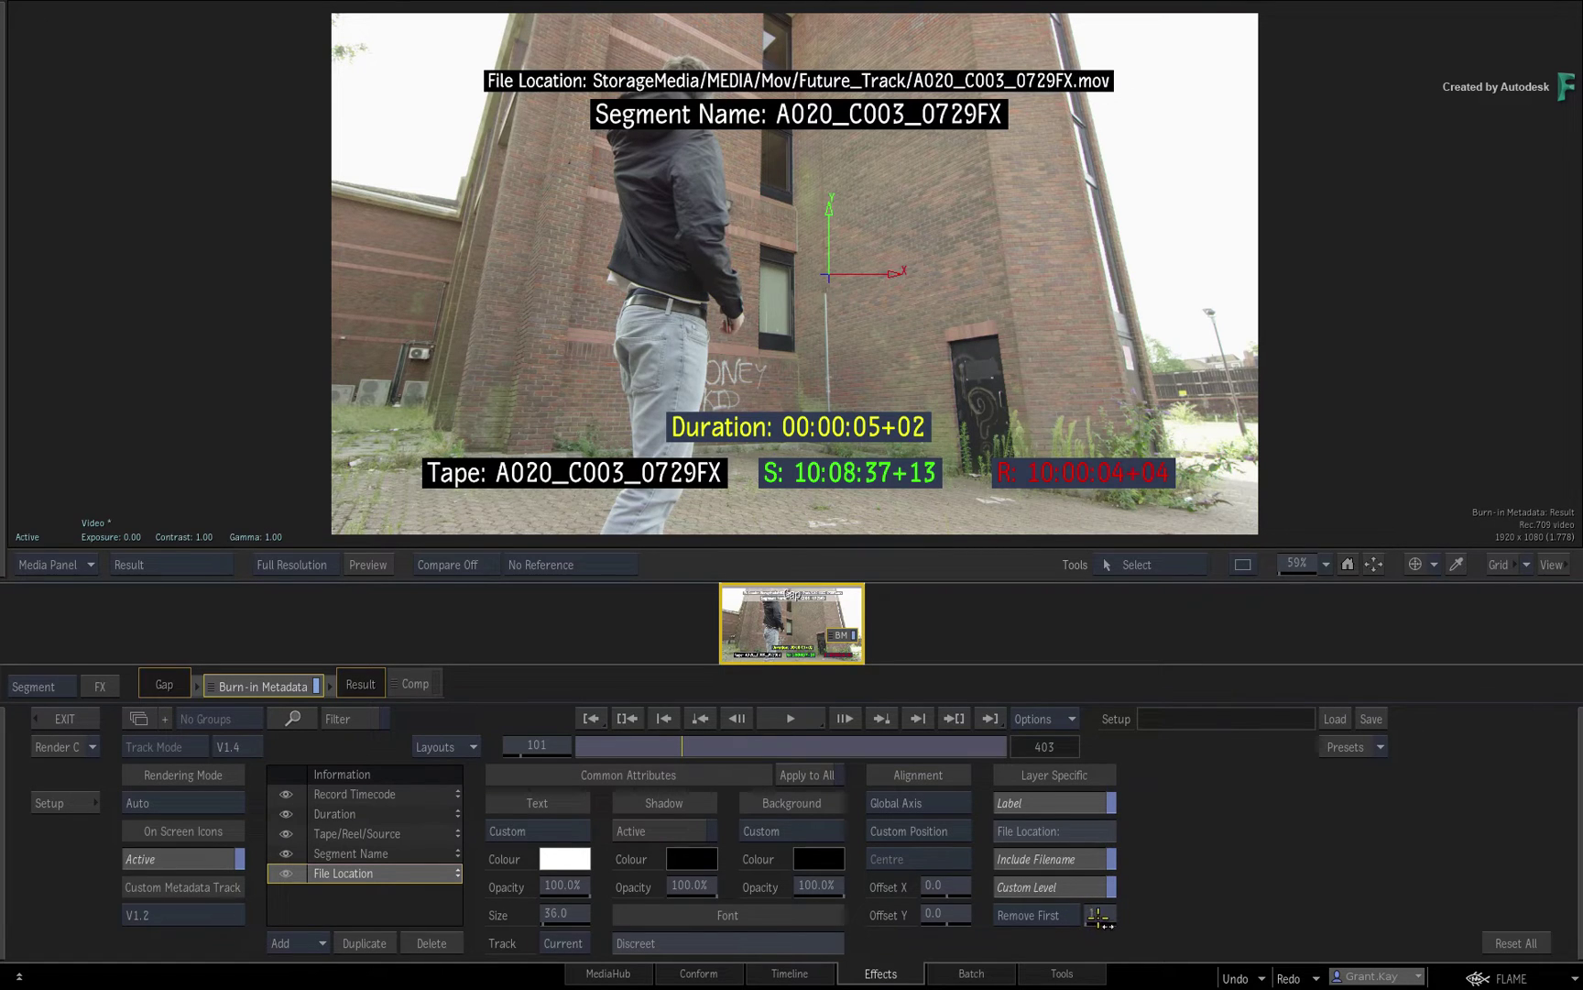
{"action": "left_click_drag", "start_coordinate": [1099, 919], "coordinate": [1104, 913]}
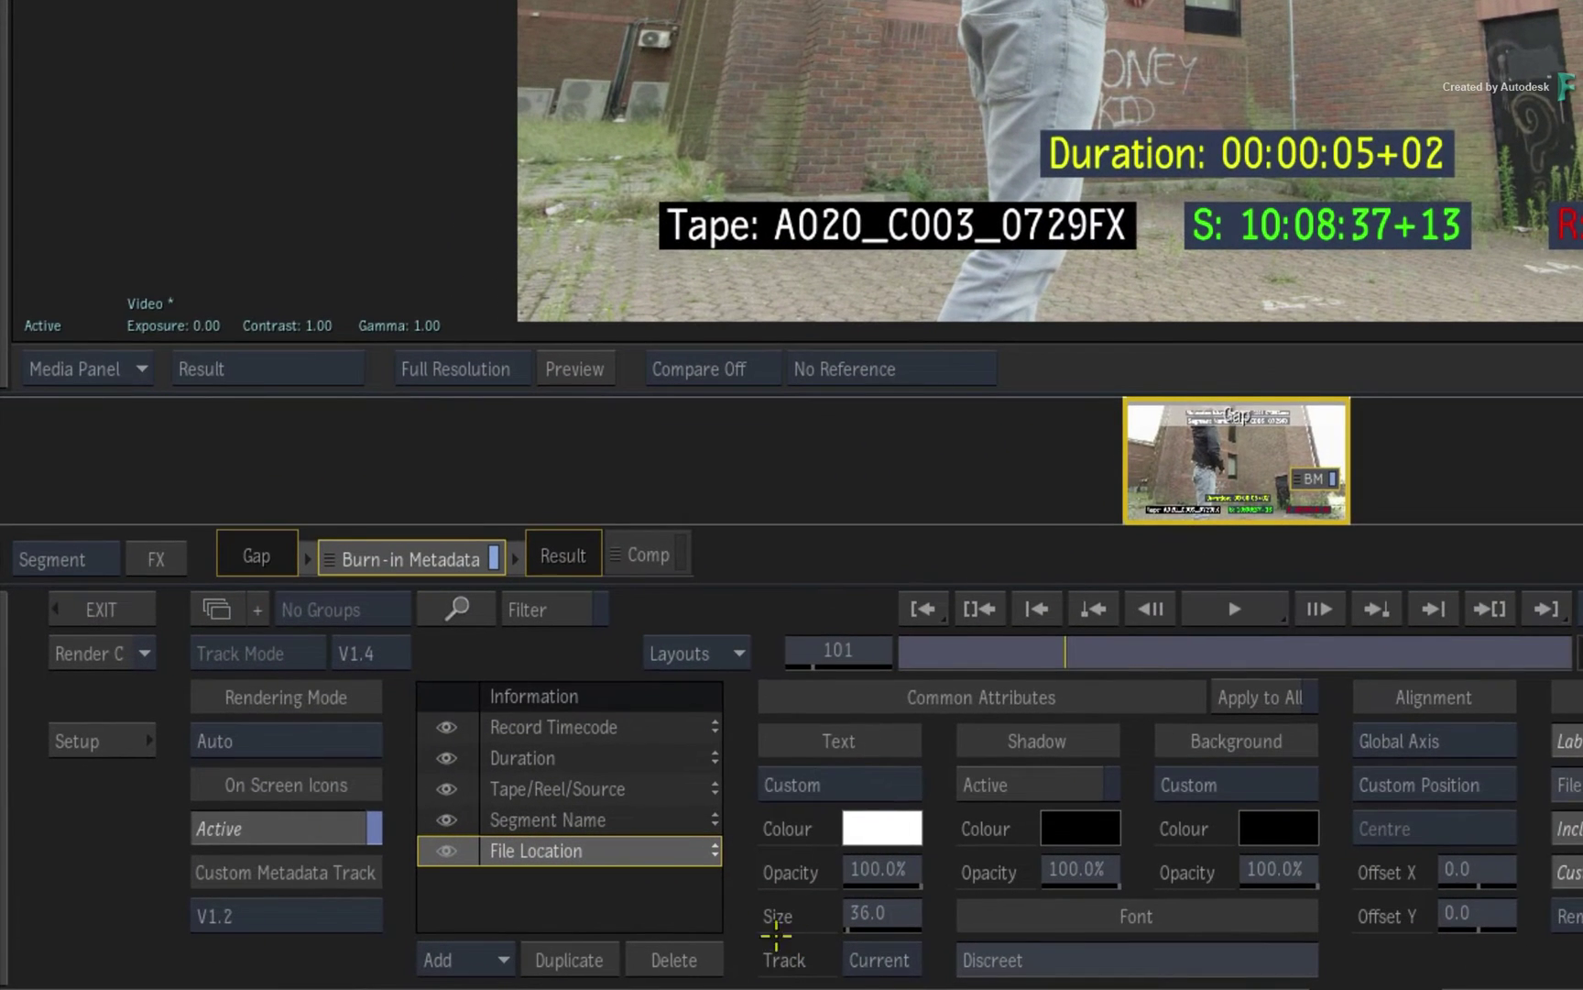
Open the Add metadata-type list, then close it without adding a layer.
{"action": "left_click", "coordinate": [475, 959]}
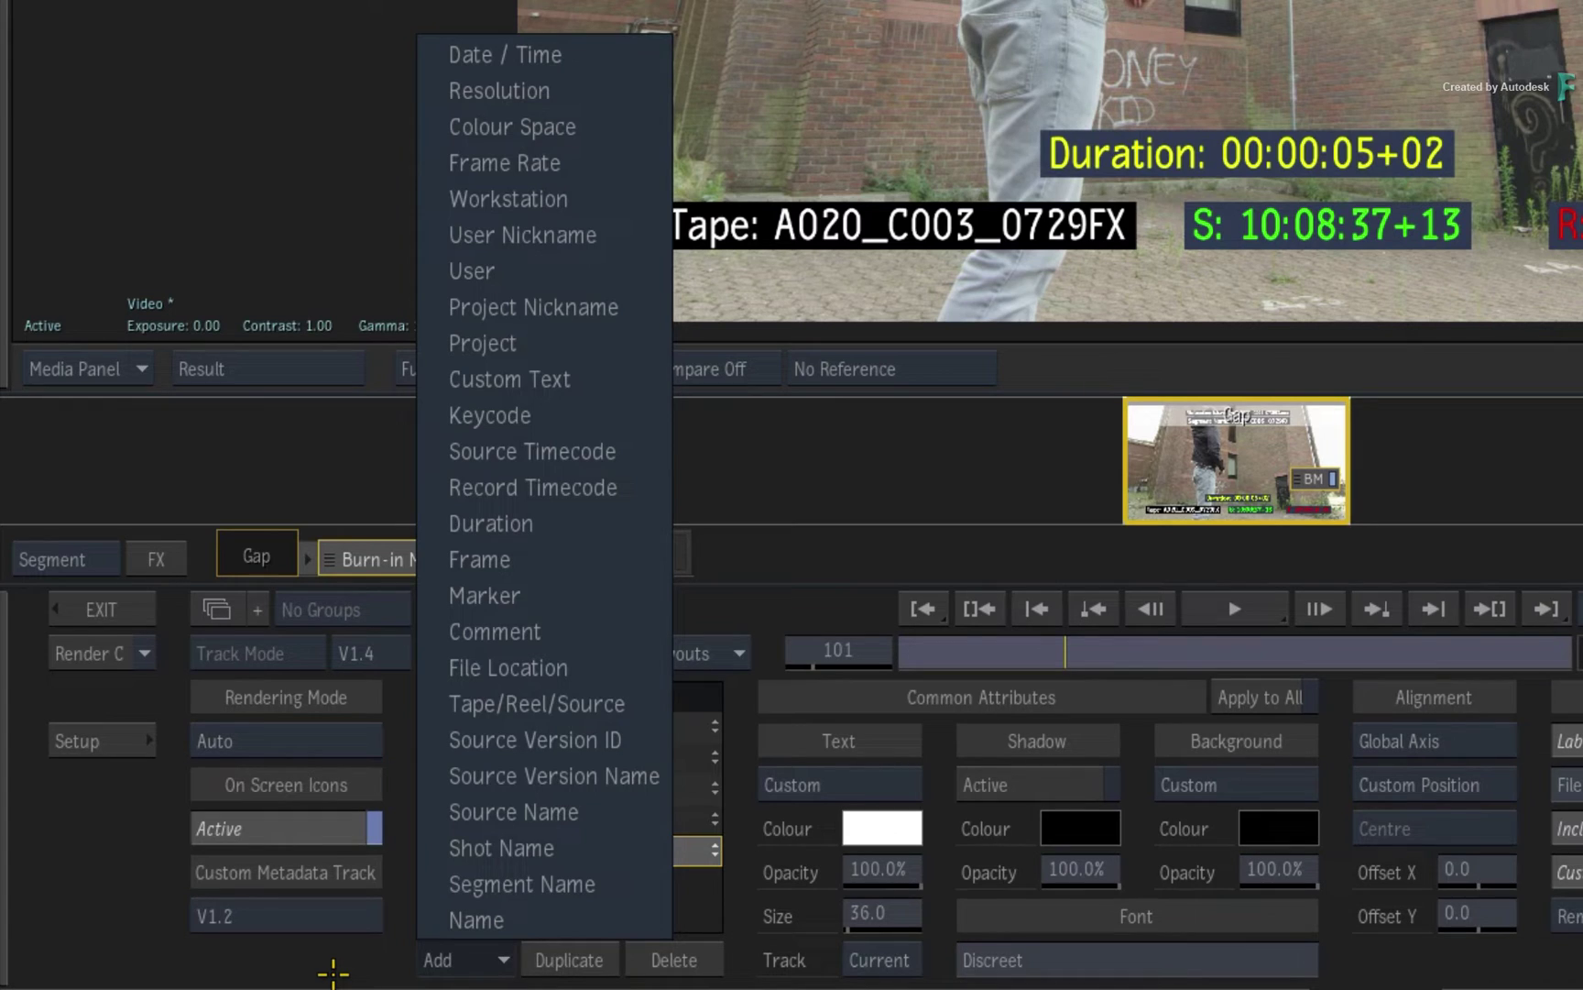
{"action": "left_click", "coordinate": [333, 973]}
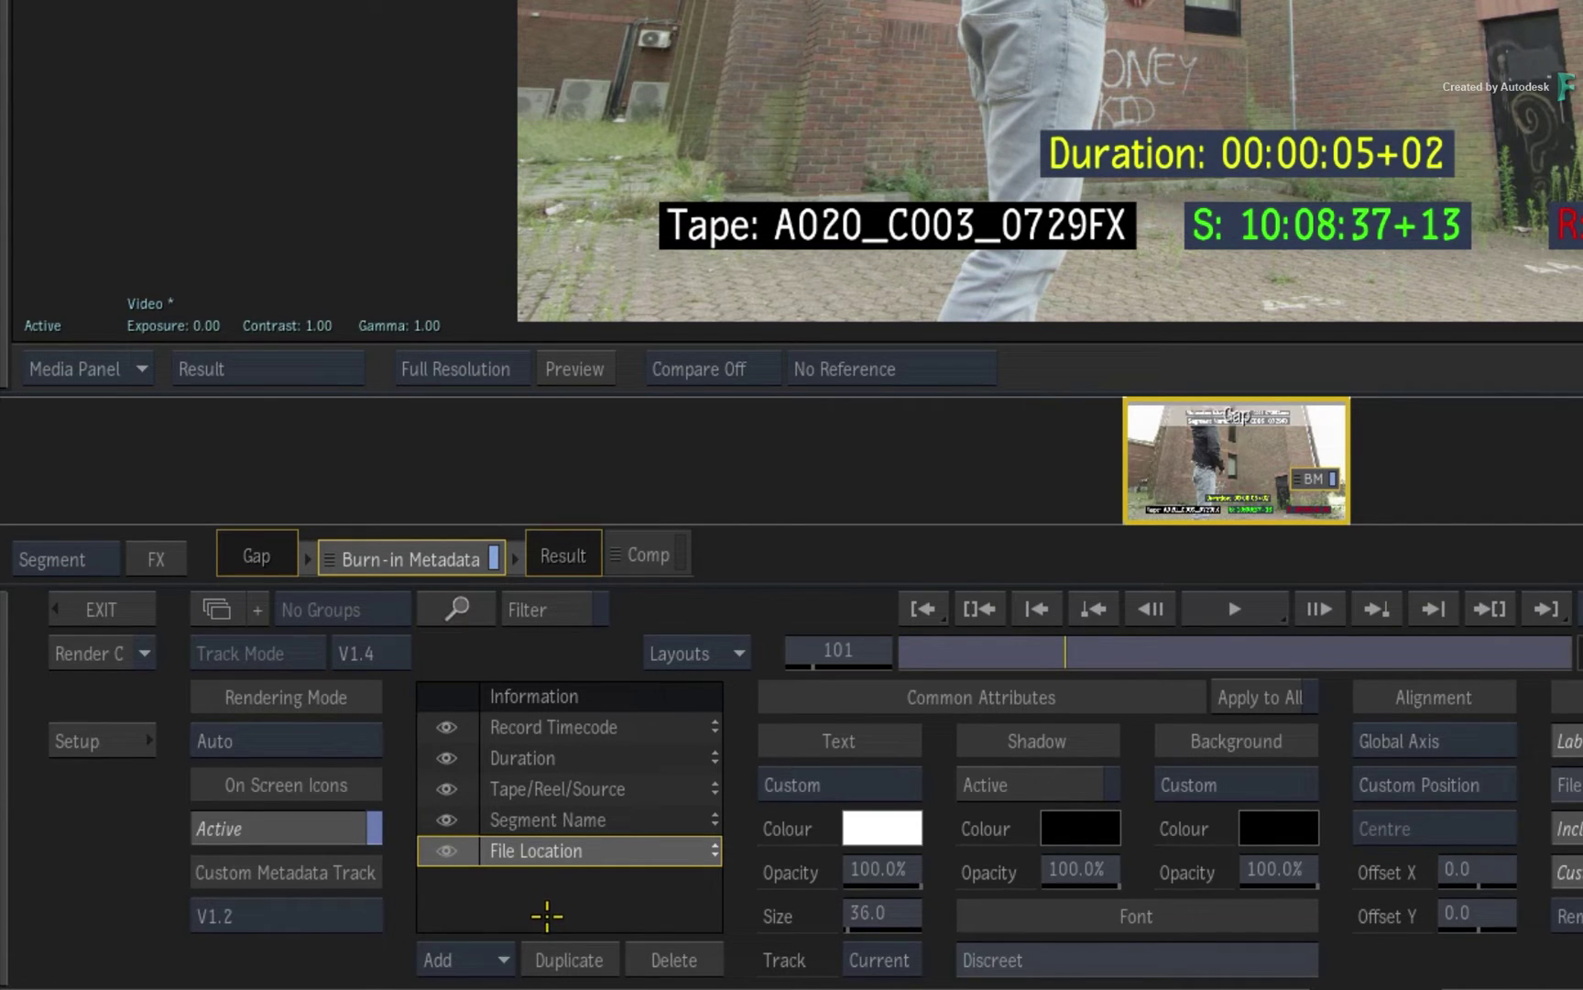
Add a Custom Text layer reading 'WATERMARK' and set its size to 306.
{"action": "left_click", "coordinate": [490, 960]}
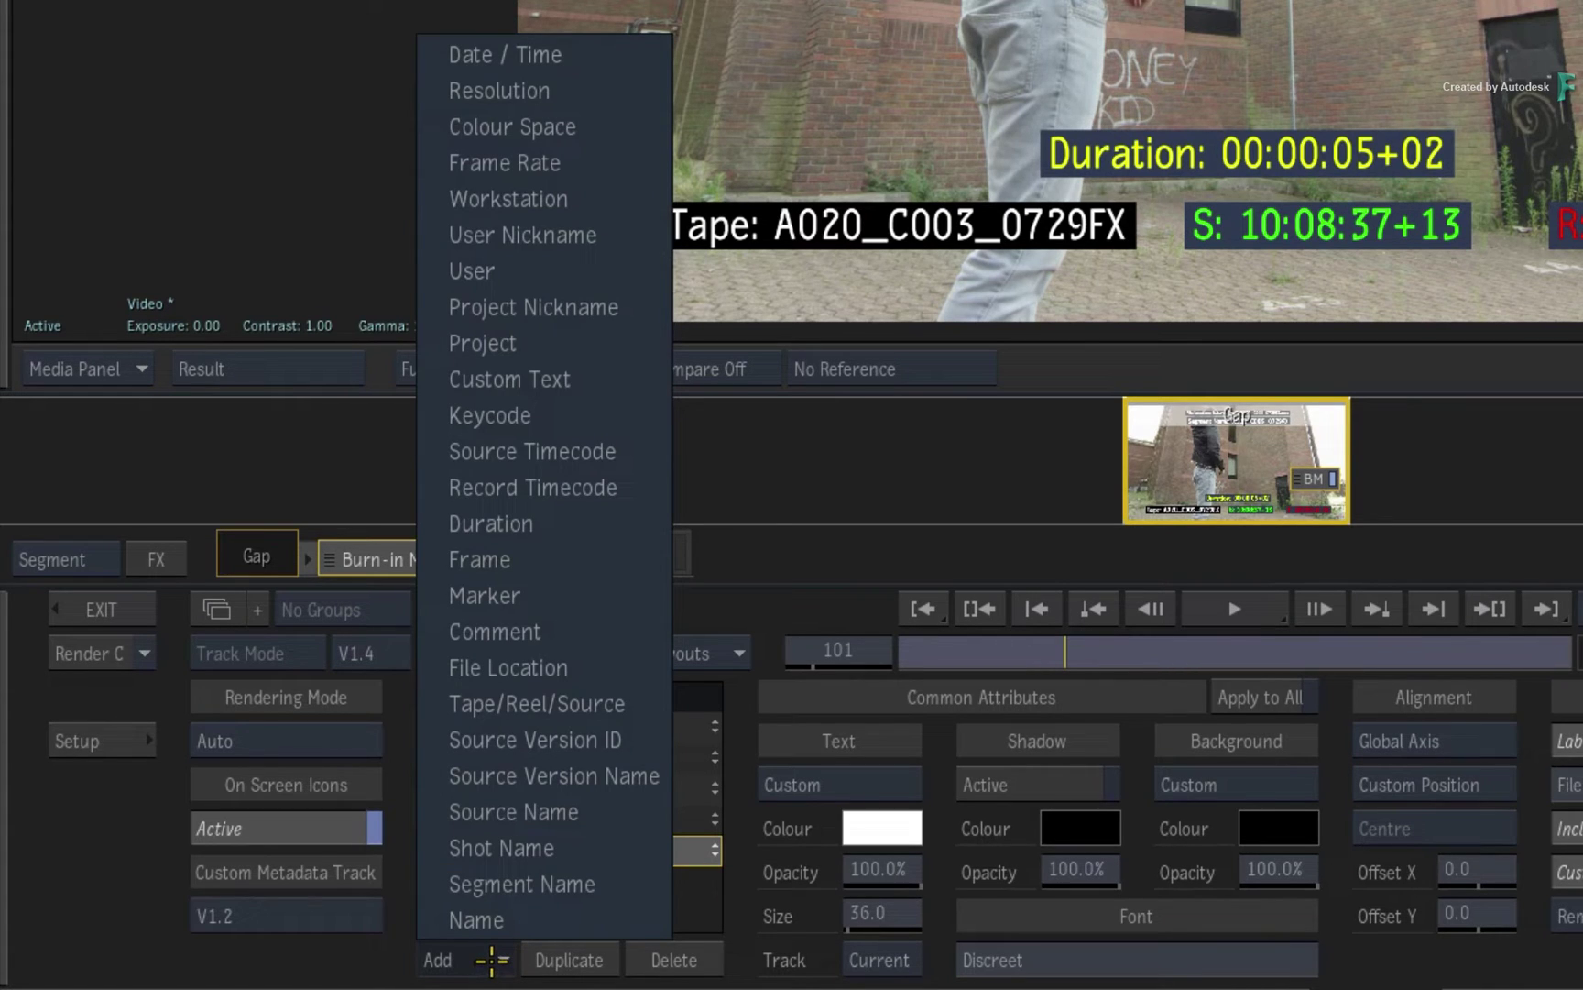
{"action": "left_click", "coordinate": [608, 380]}
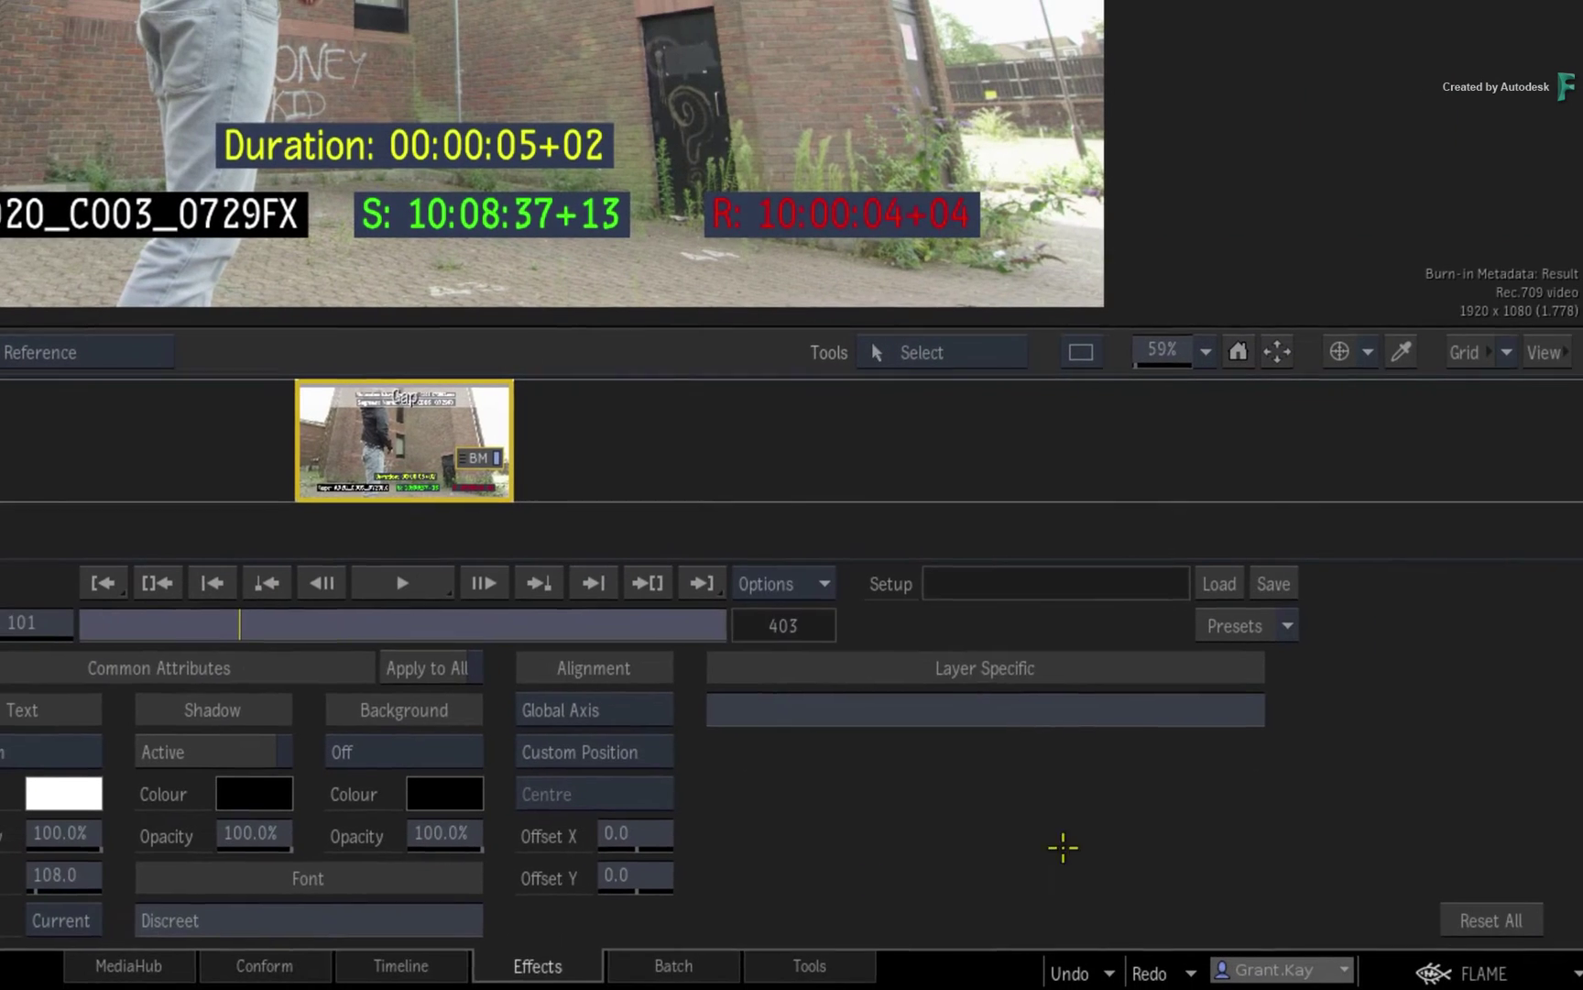
{"action": "left_click", "coordinate": [972, 707]}
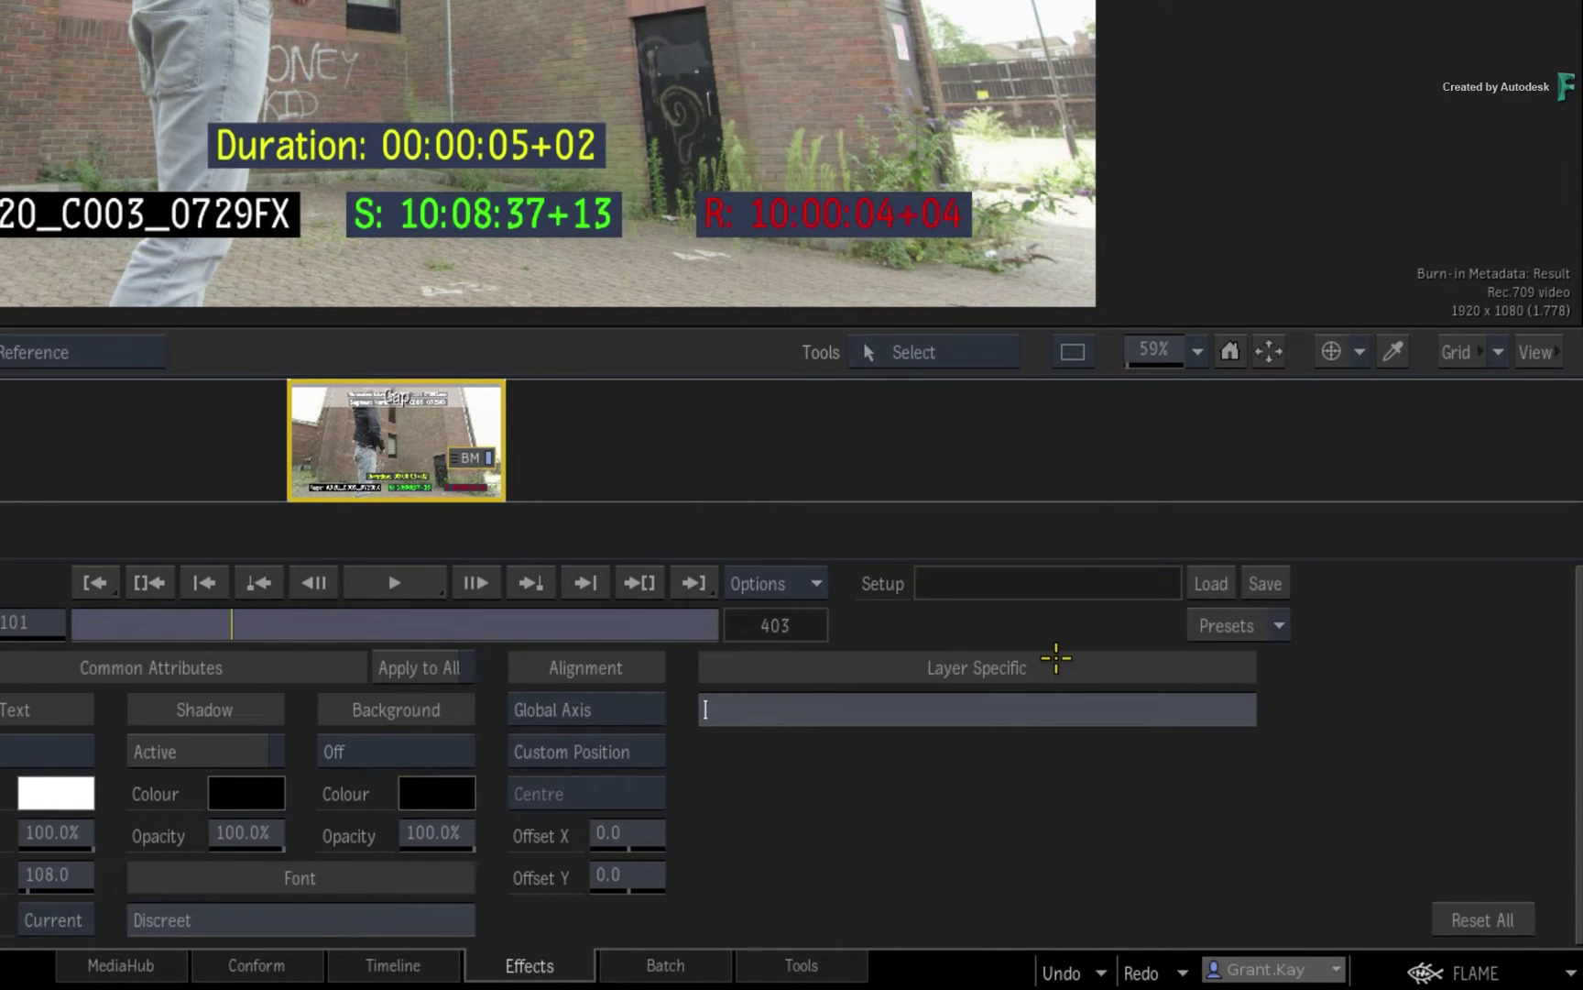
{"action": "type", "text": "WATERMARK"}
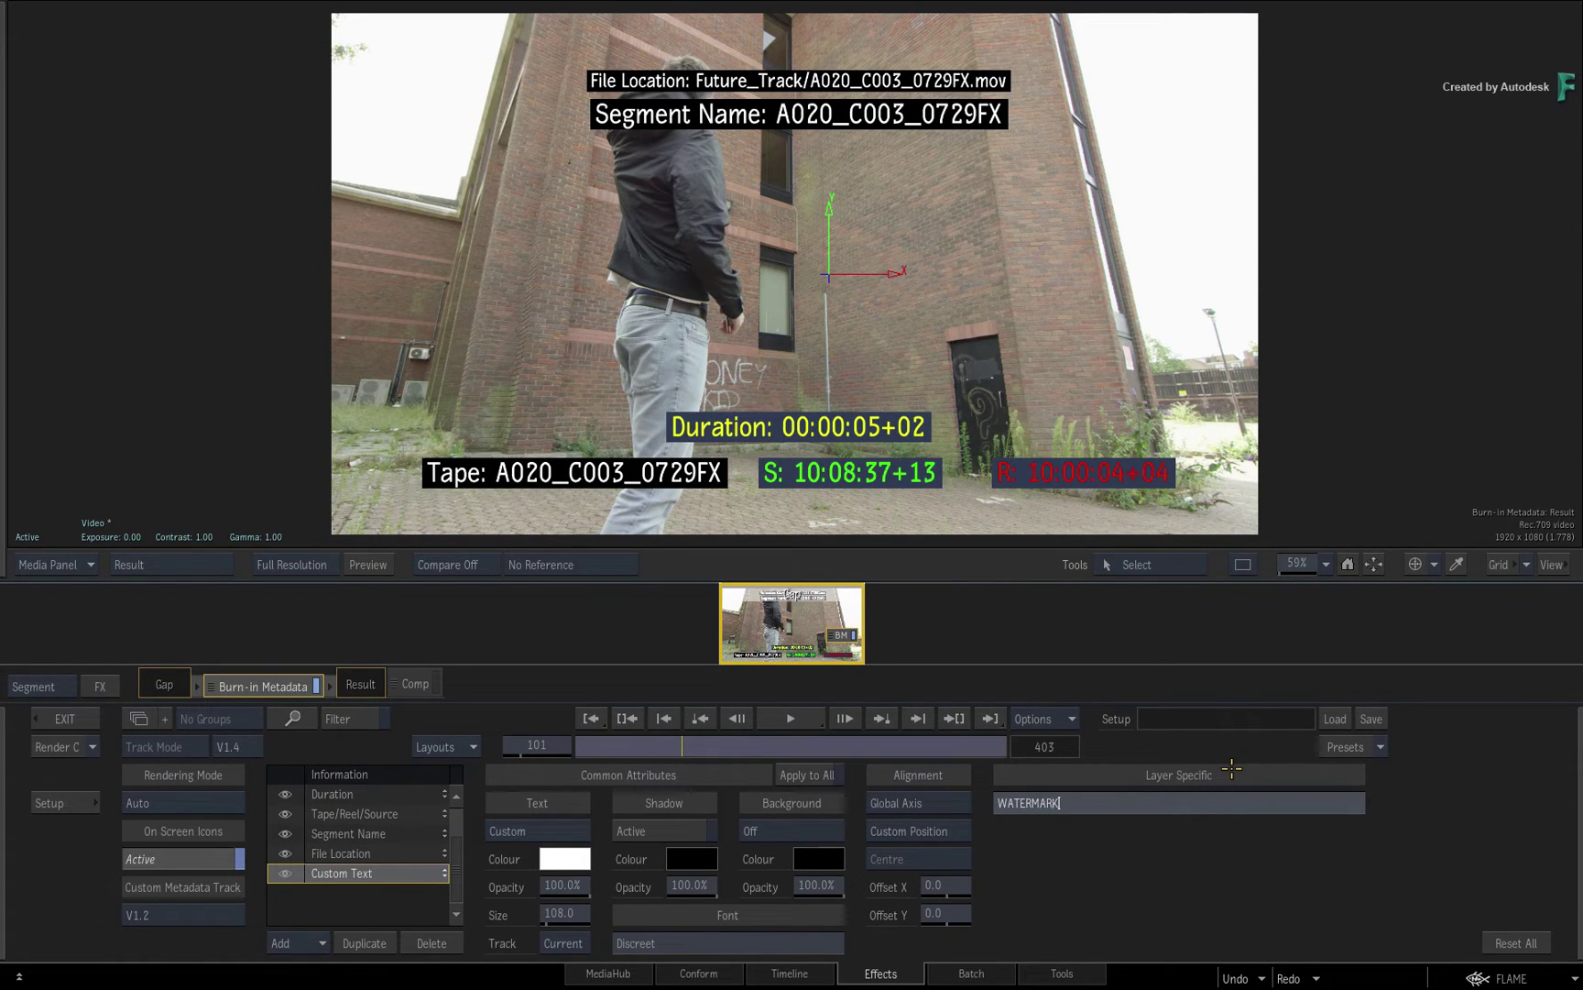
{"action": "key", "text": "Return"}
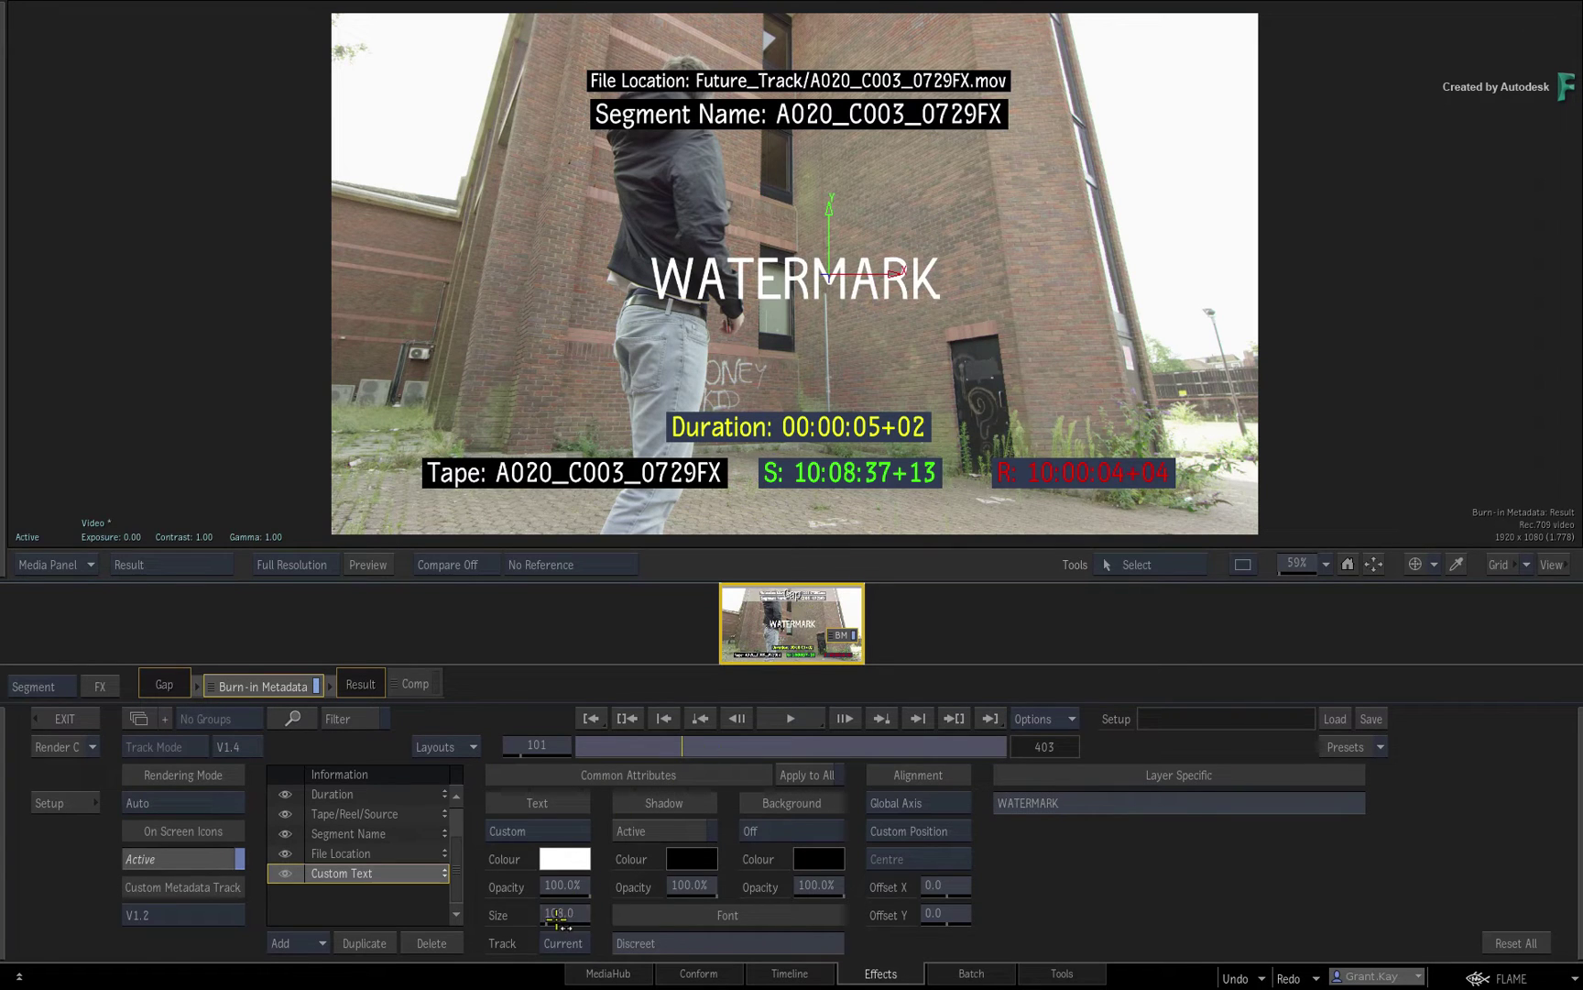
{"action": "left_click_drag", "start_coordinate": [557, 919], "coordinate": [670, 908]}
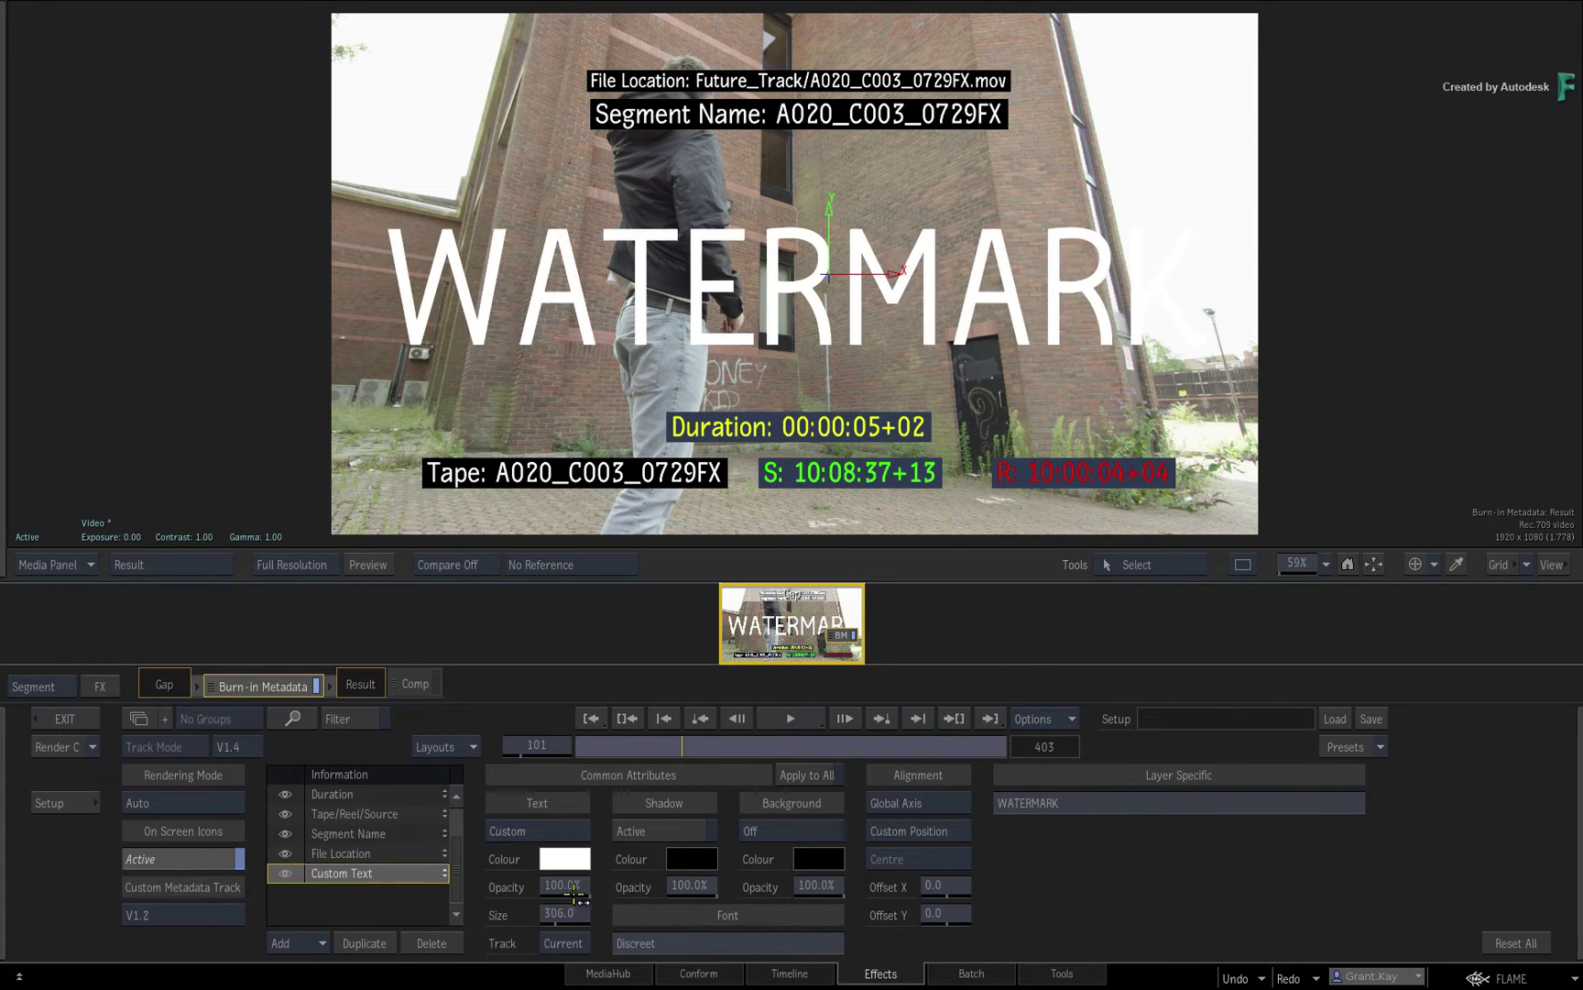
Set the WATERMARK to 51% opacity, Selected Layer alignment and -10° rotation, then scrub to check.
{"action": "left_click_drag", "start_coordinate": [576, 894], "coordinate": [519, 914]}
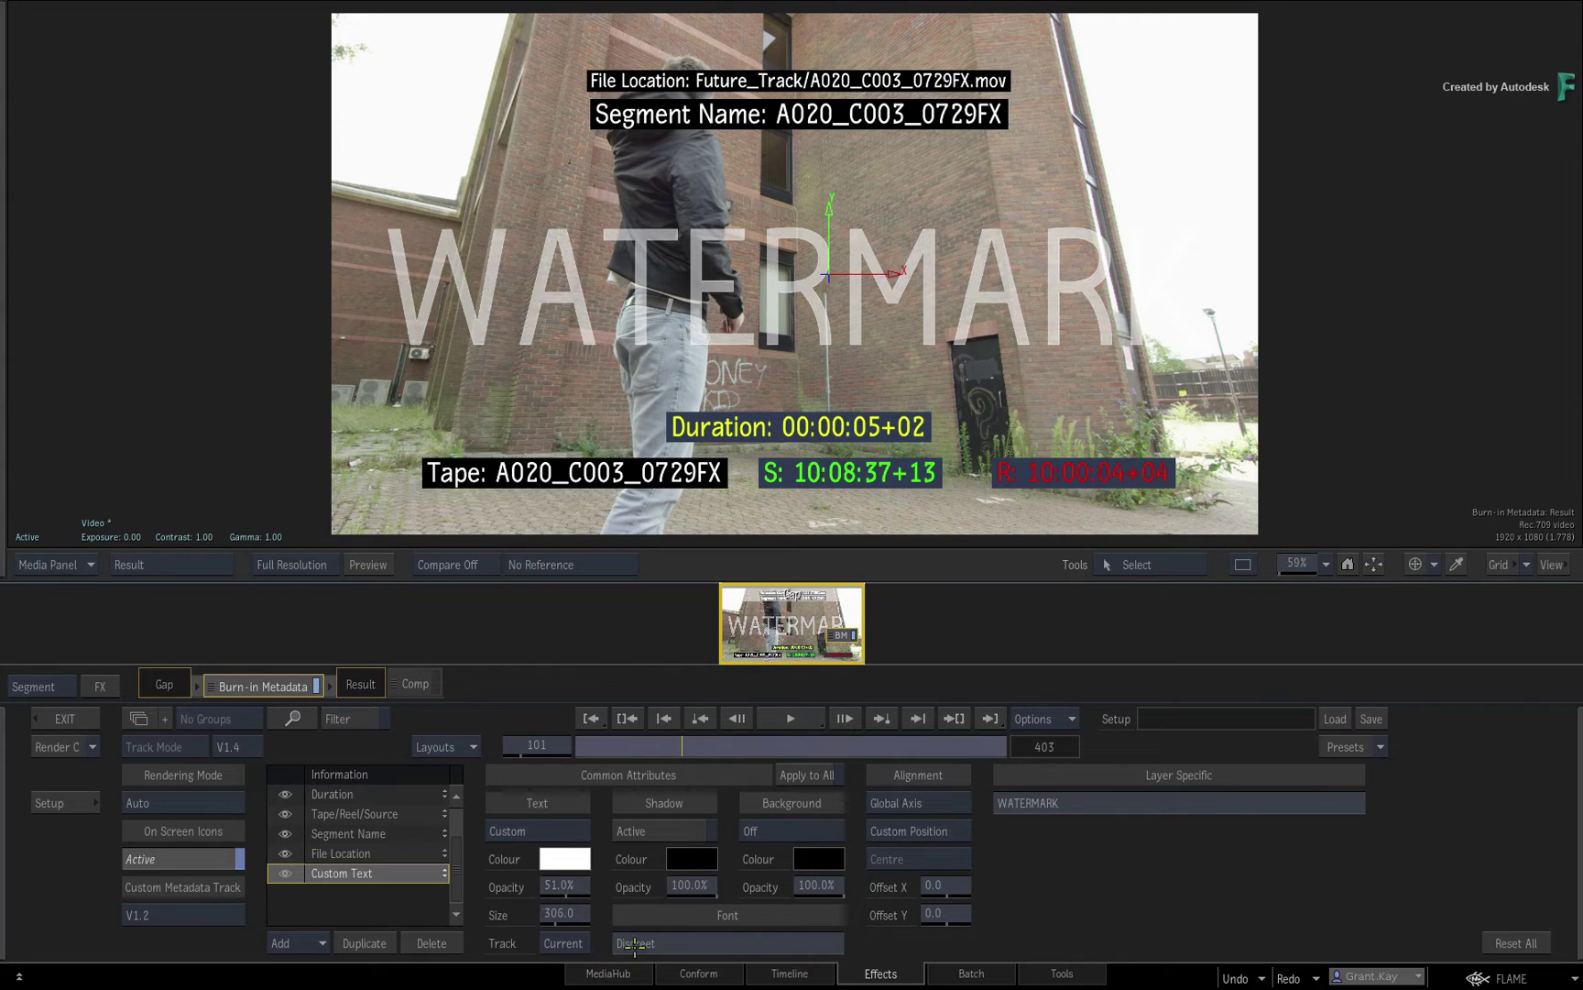
{"action": "left_click", "coordinate": [926, 803]}
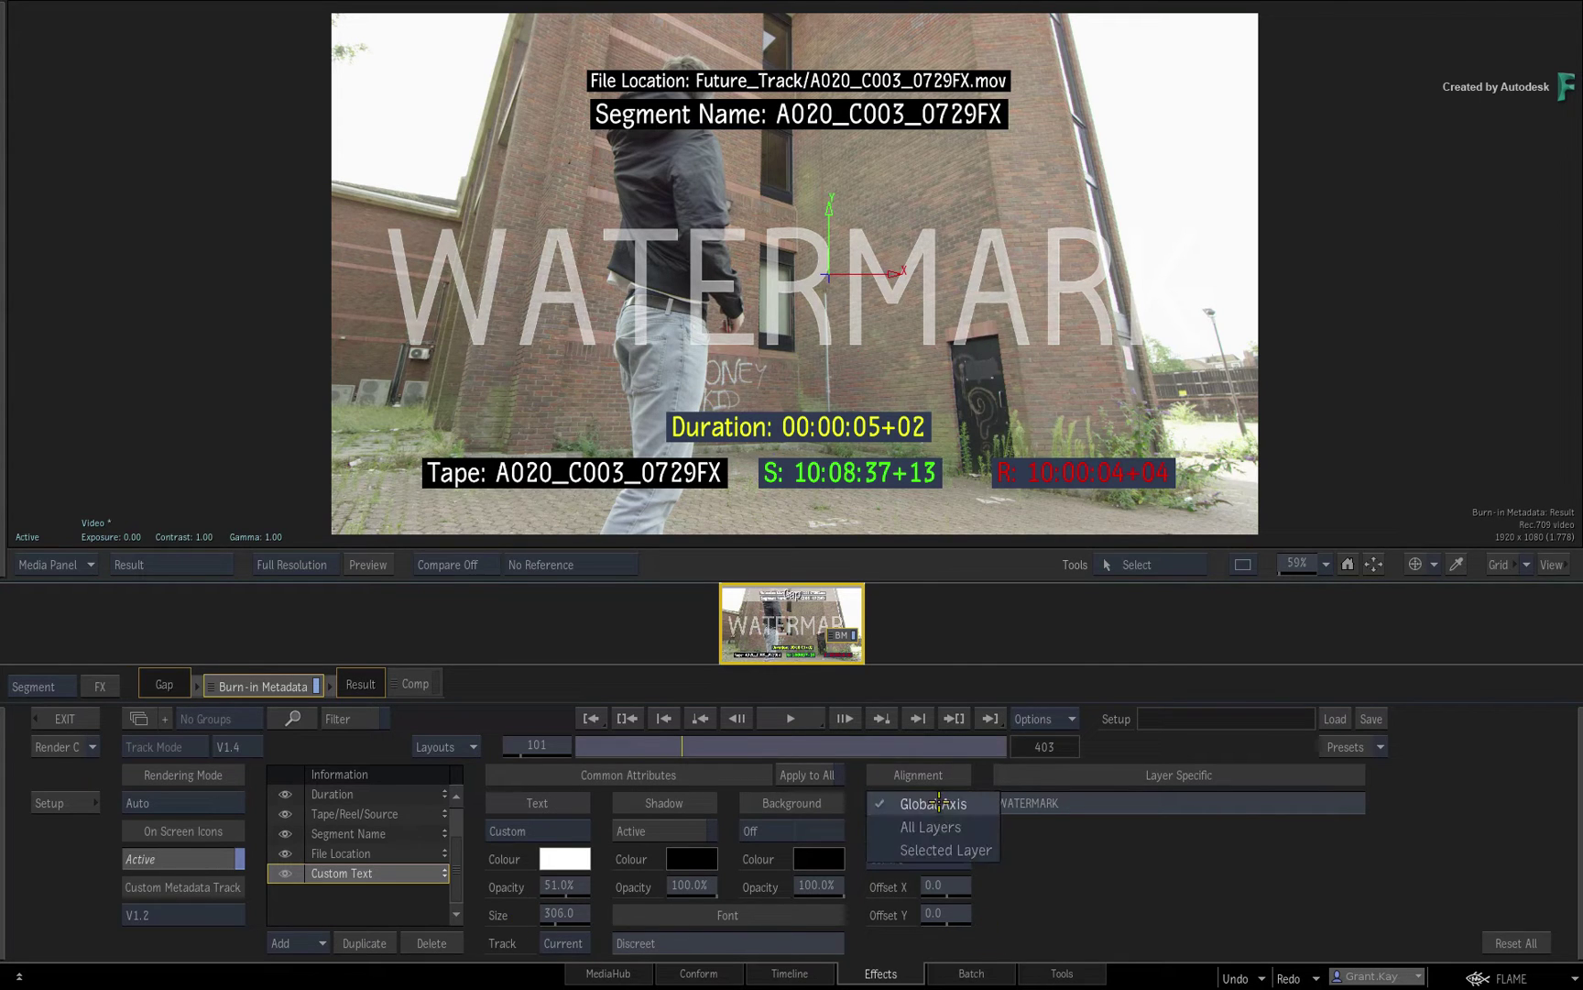
{"action": "left_click", "coordinate": [926, 849]}
{"action": "mouse_move", "coordinate": [955, 939]}
{"action": "left_mouse_down"}
{"action": "mouse_move", "coordinate": [935, 941]}
{"action": "mouse_move", "coordinate": [948, 944]}
{"action": "left_mouse_up"}
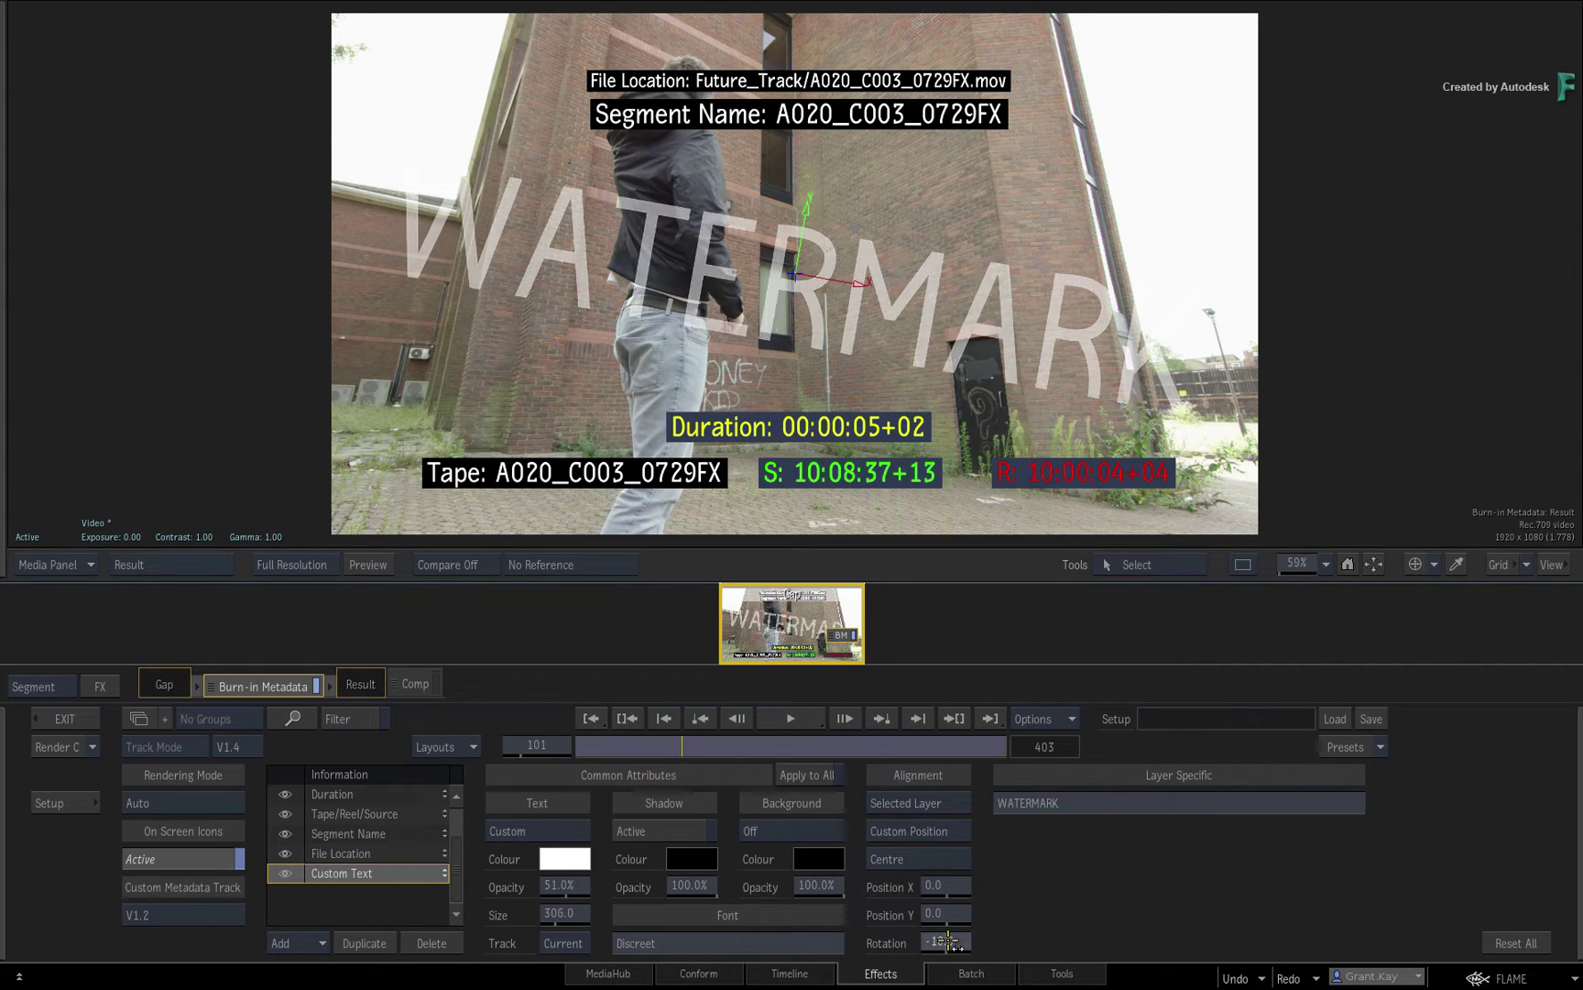
{"action": "mouse_move", "coordinate": [658, 747]}
{"action": "left_mouse_down"}
{"action": "mouse_move", "coordinate": [761, 748]}
{"action": "mouse_move", "coordinate": [608, 747]}
{"action": "mouse_move", "coordinate": [834, 748]}
{"action": "mouse_move", "coordinate": [611, 730]}
{"action": "mouse_move", "coordinate": [718, 728]}
{"action": "mouse_move", "coordinate": [667, 730]}
{"action": "left_mouse_up"}
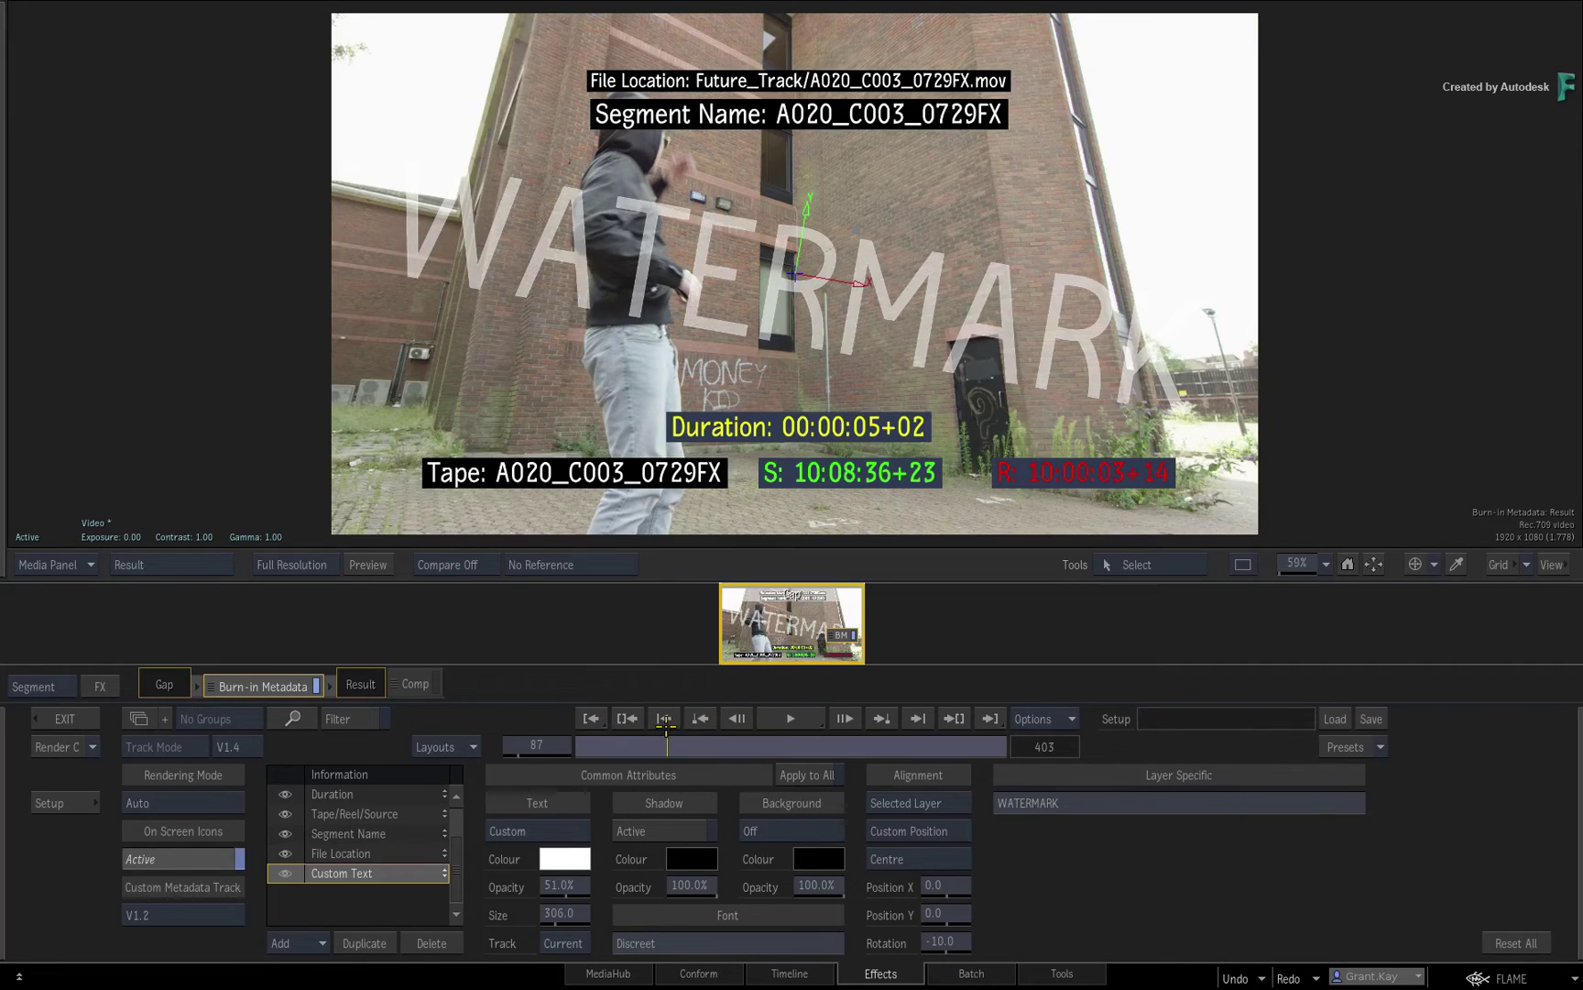
Return to the Timeline and scrub through the watermarked Future Track shots.
{"action": "left_click", "coordinate": [791, 973]}
{"action": "left_click_drag", "start_coordinate": [383, 907], "coordinate": [566, 887]}
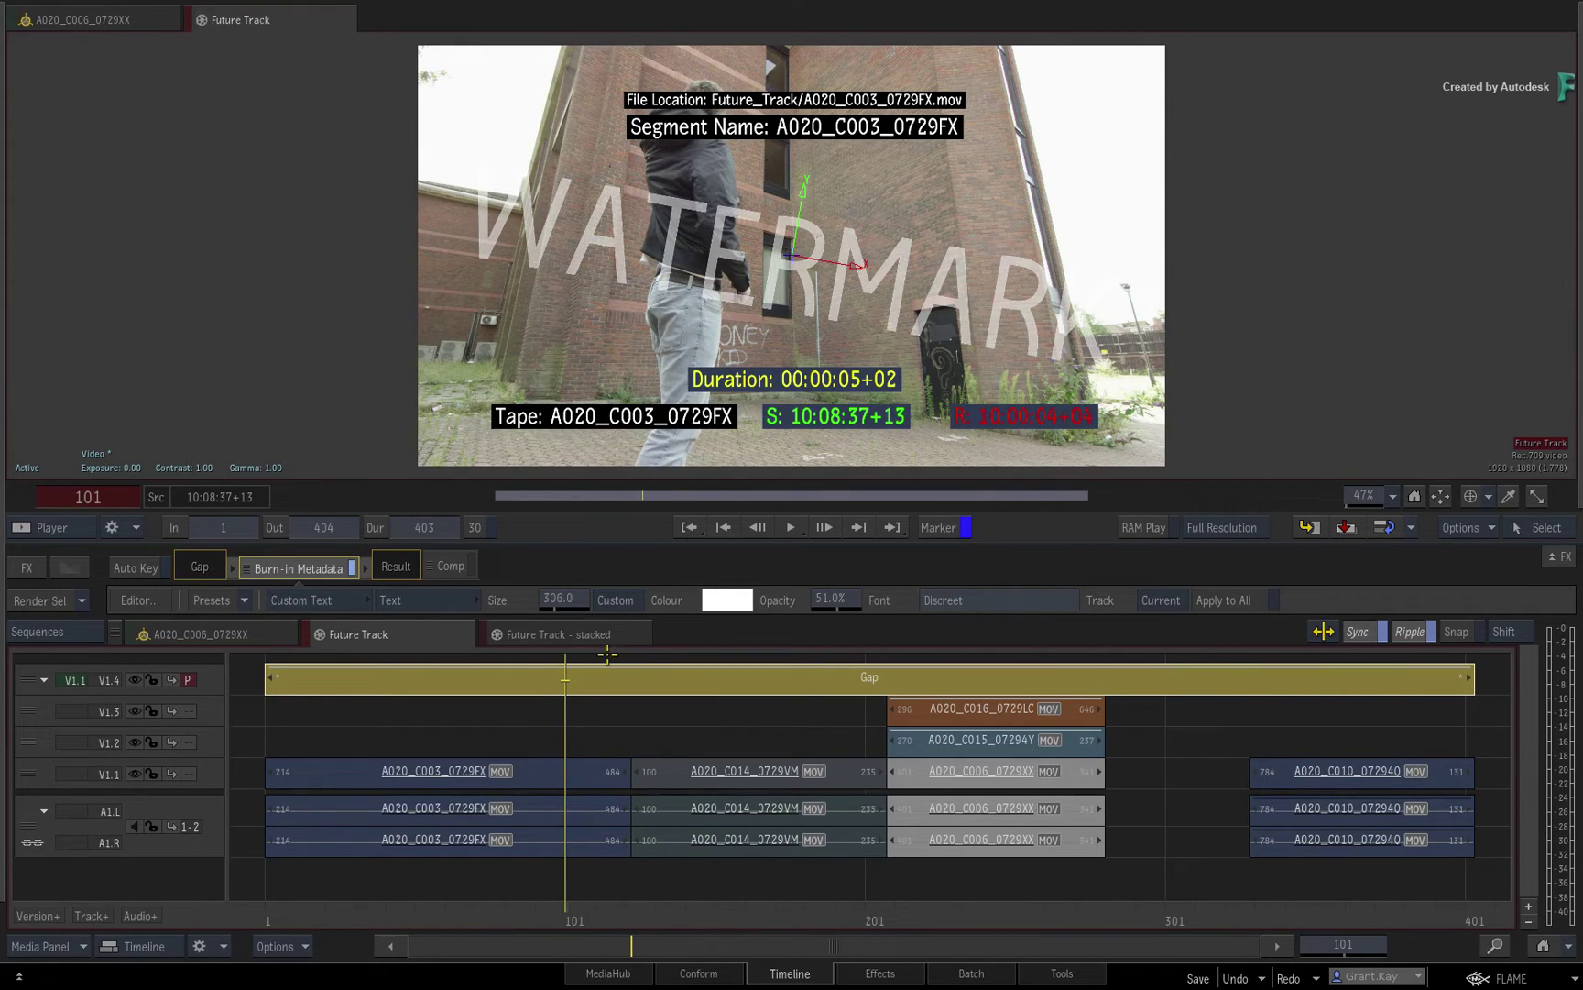
Open the Future Track - stacked sequence and inspect the V1.4 and V1.5 gap burn-ins.
{"action": "left_click", "coordinate": [559, 633]}
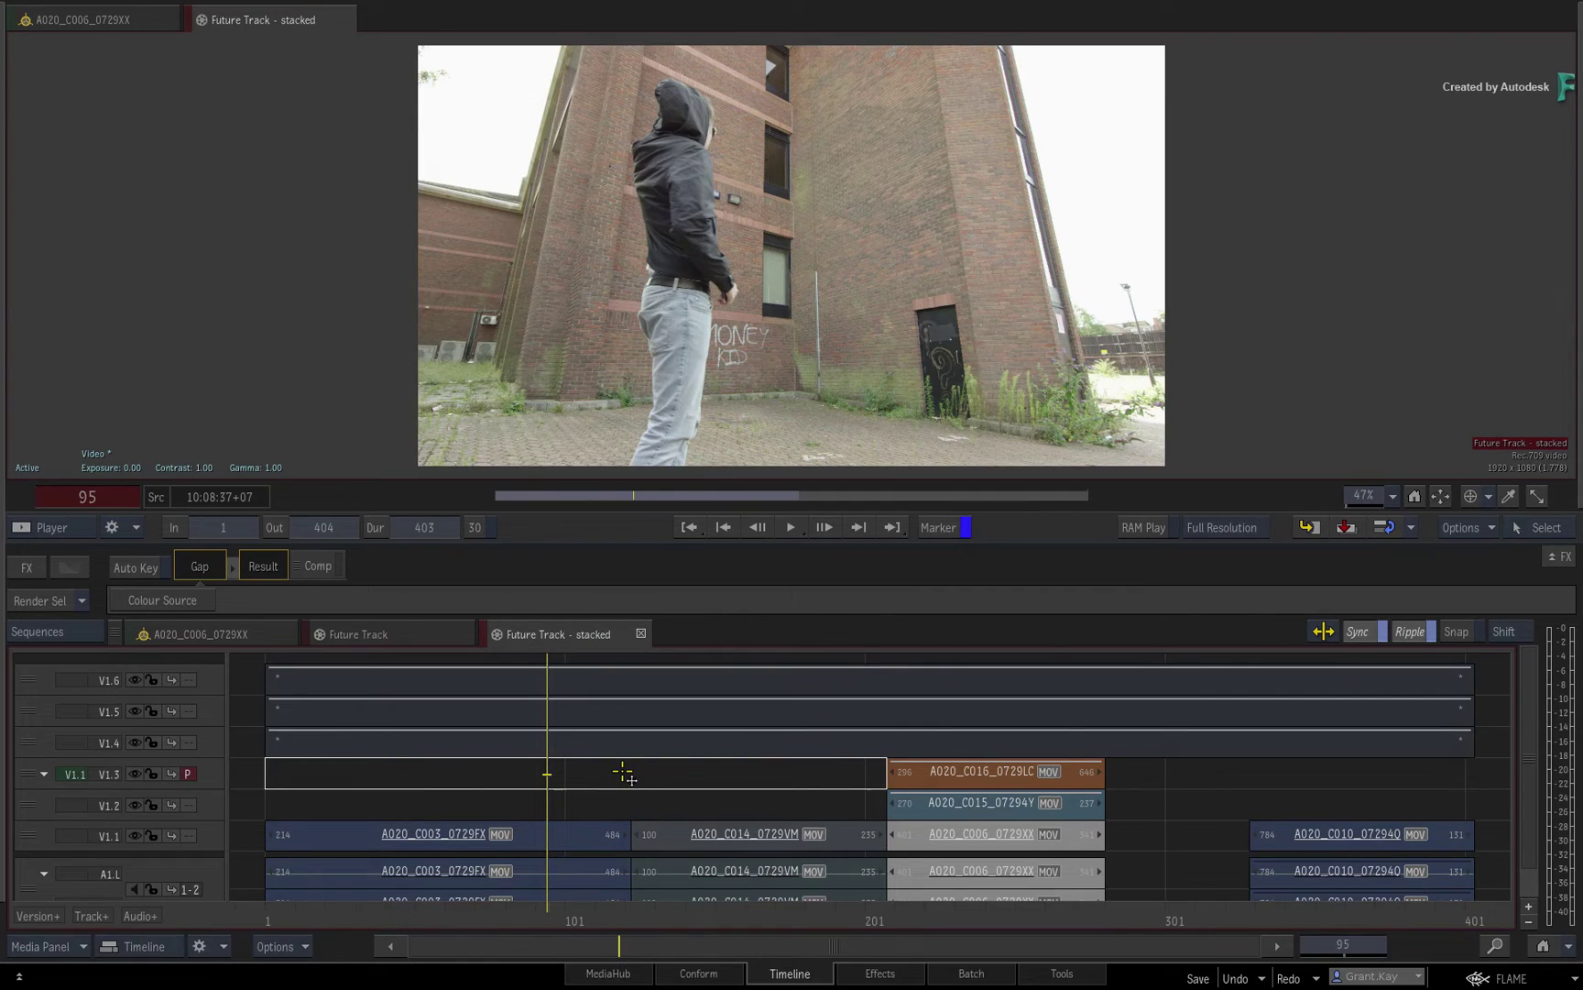
{"action": "key", "text": "Up"}
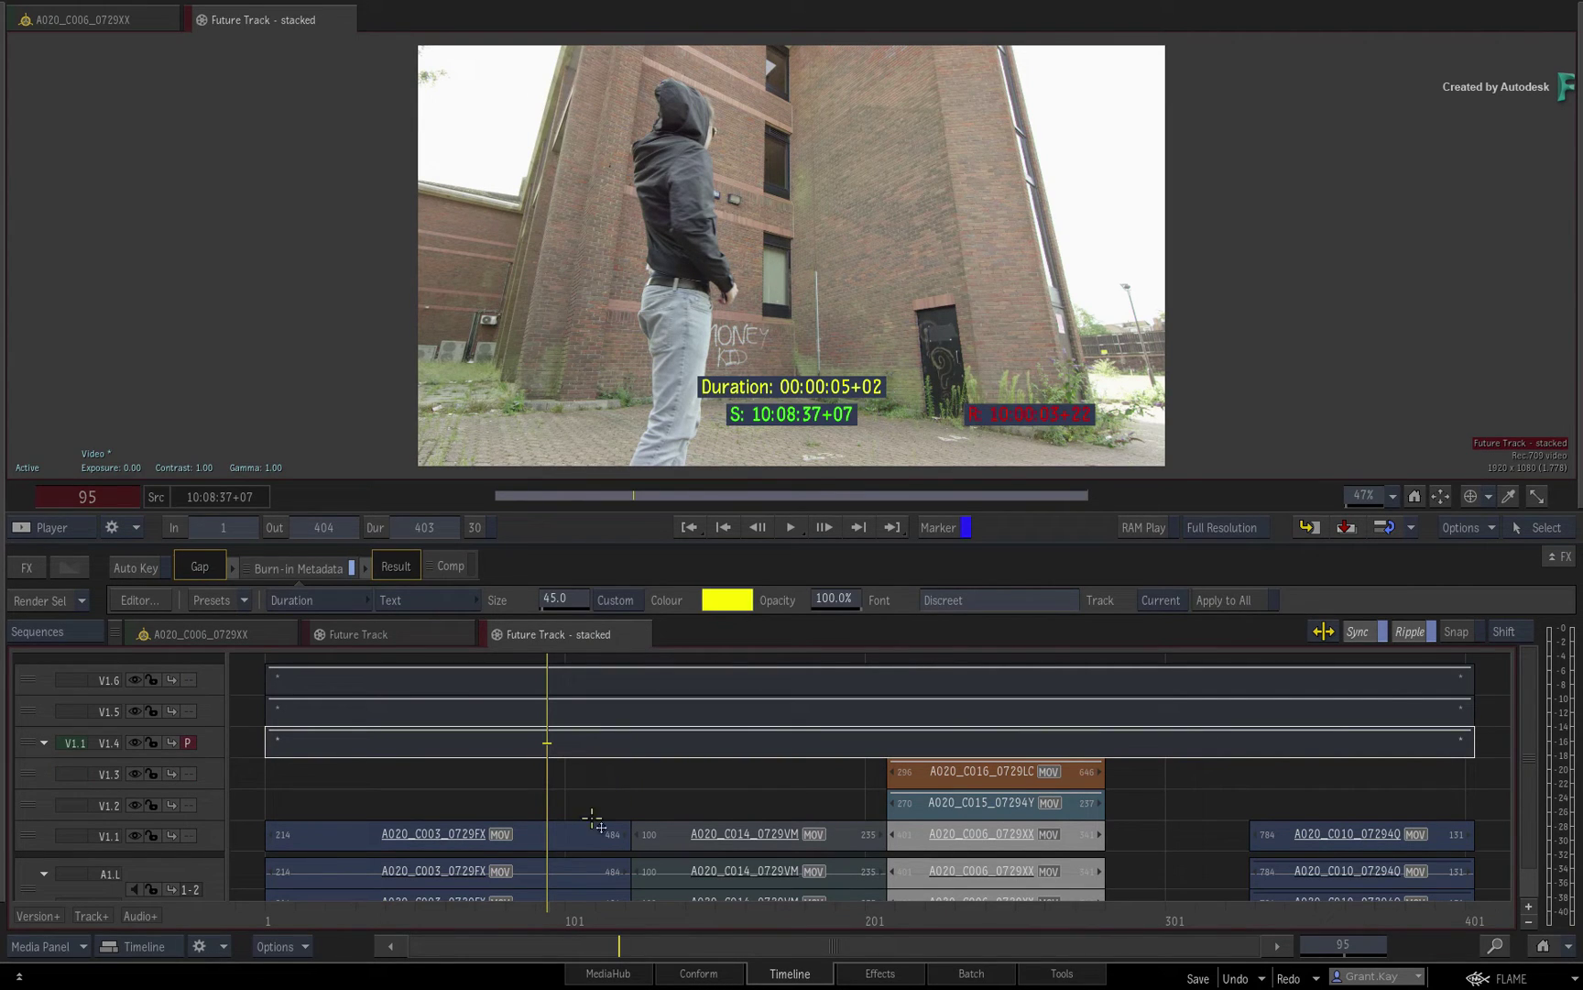
{"action": "left_click_drag", "start_coordinate": [546, 911], "coordinate": [560, 838]}
{"action": "key", "text": "Up"}
{"action": "key", "text": "Up"}
Step through the V1.3–V1.6 tracks, preview all stacked overlays, then switch to the Batch schematic.
{"action": "key", "text": "Down"}
{"action": "key", "text": "Down"}
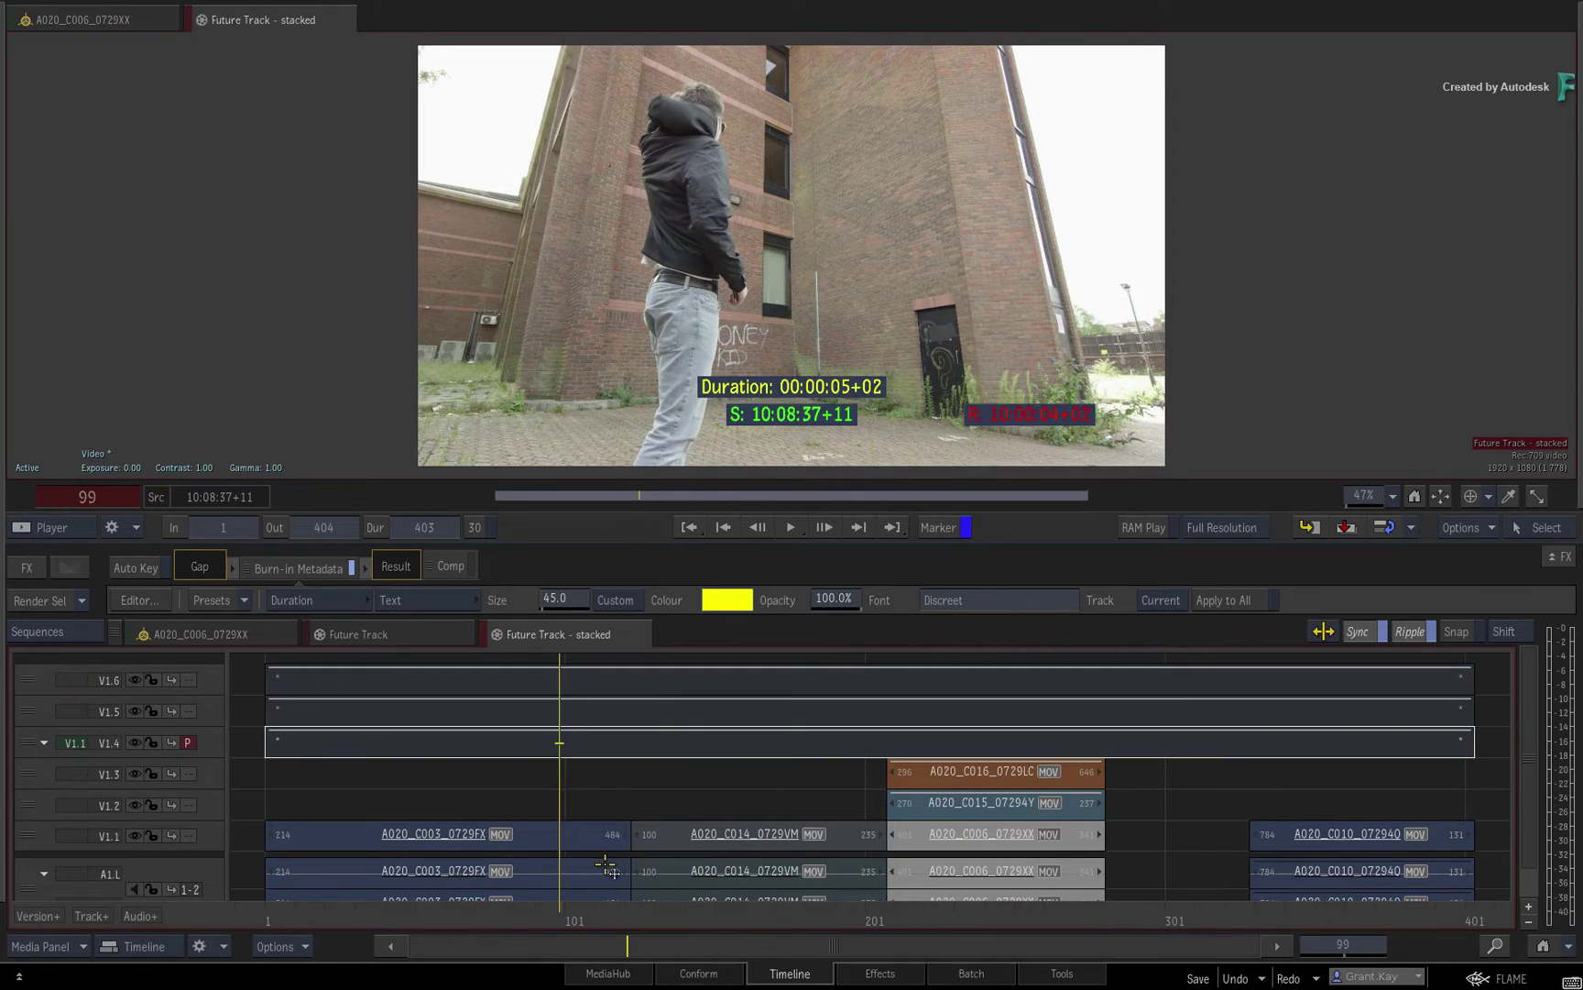
{"action": "key", "text": "Down"}
{"action": "key", "text": "Up"}
{"action": "key", "text": "Up"}
{"action": "key", "text": "Up"}
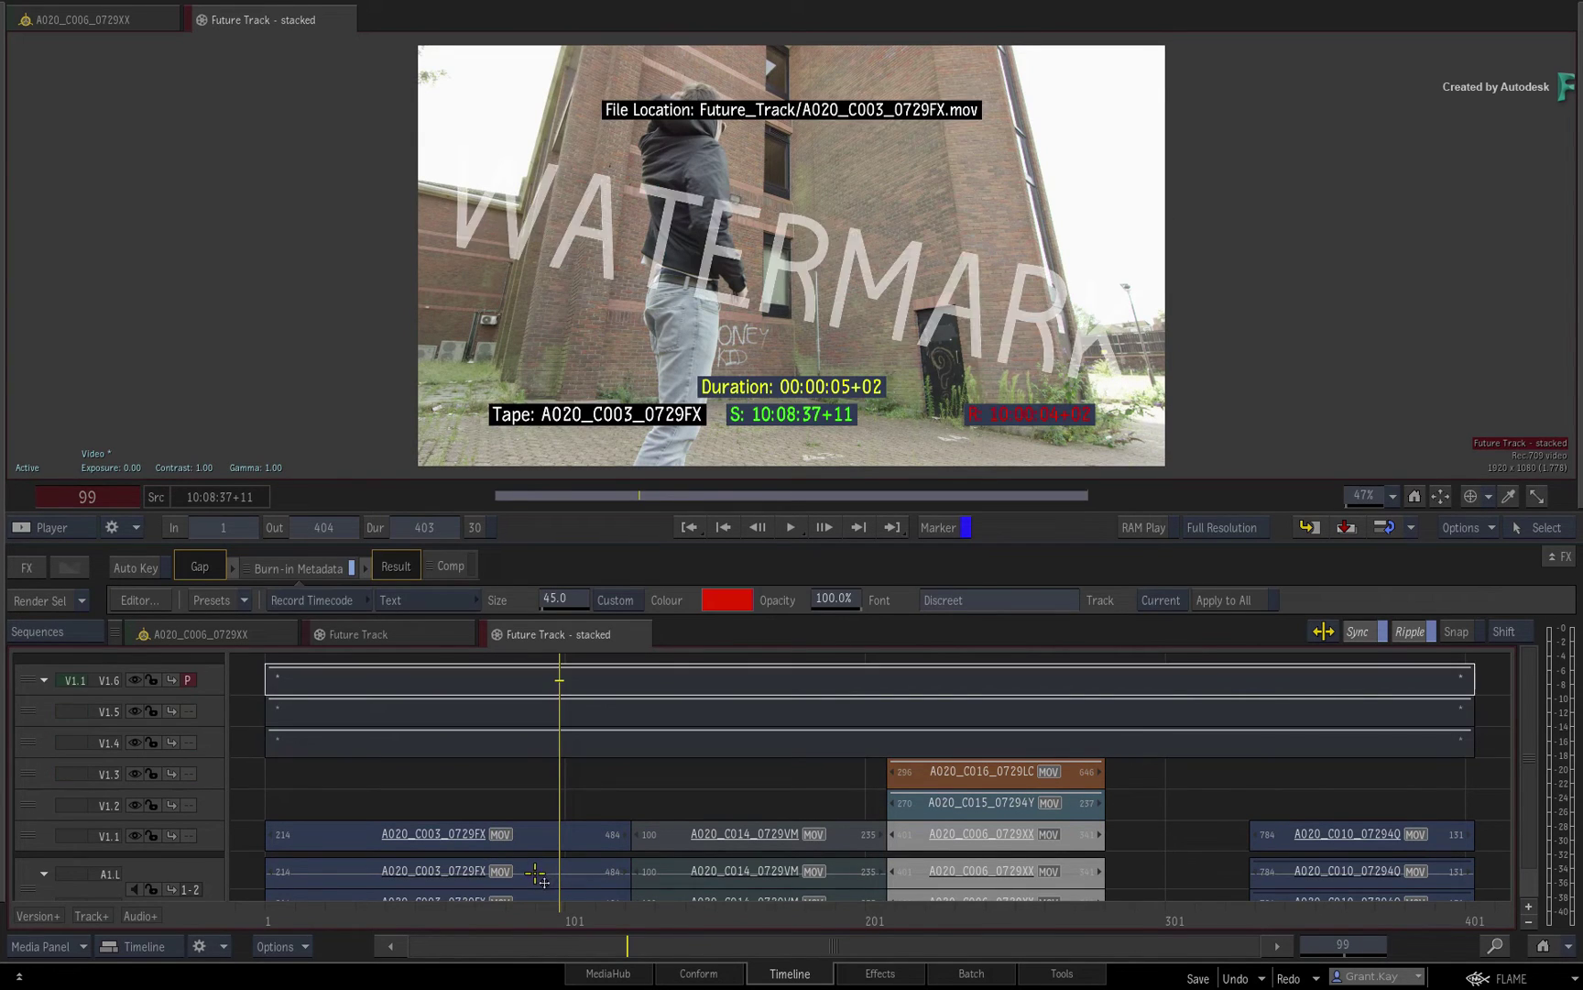
{"action": "key", "text": "Down"}
{"action": "key", "text": "Down"}
{"action": "key", "text": "Down"}
{"action": "key", "text": "Up"}
{"action": "key", "text": "Up"}
{"action": "key", "text": "Up"}
{"action": "mouse_move", "coordinate": [568, 912]}
{"action": "left_mouse_down"}
{"action": "mouse_move", "coordinate": [536, 907]}
{"action": "mouse_move", "coordinate": [1096, 911]}
{"action": "mouse_move", "coordinate": [530, 912]}
{"action": "mouse_move", "coordinate": [891, 921]}
{"action": "mouse_move", "coordinate": [547, 919]}
{"action": "left_mouse_up"}
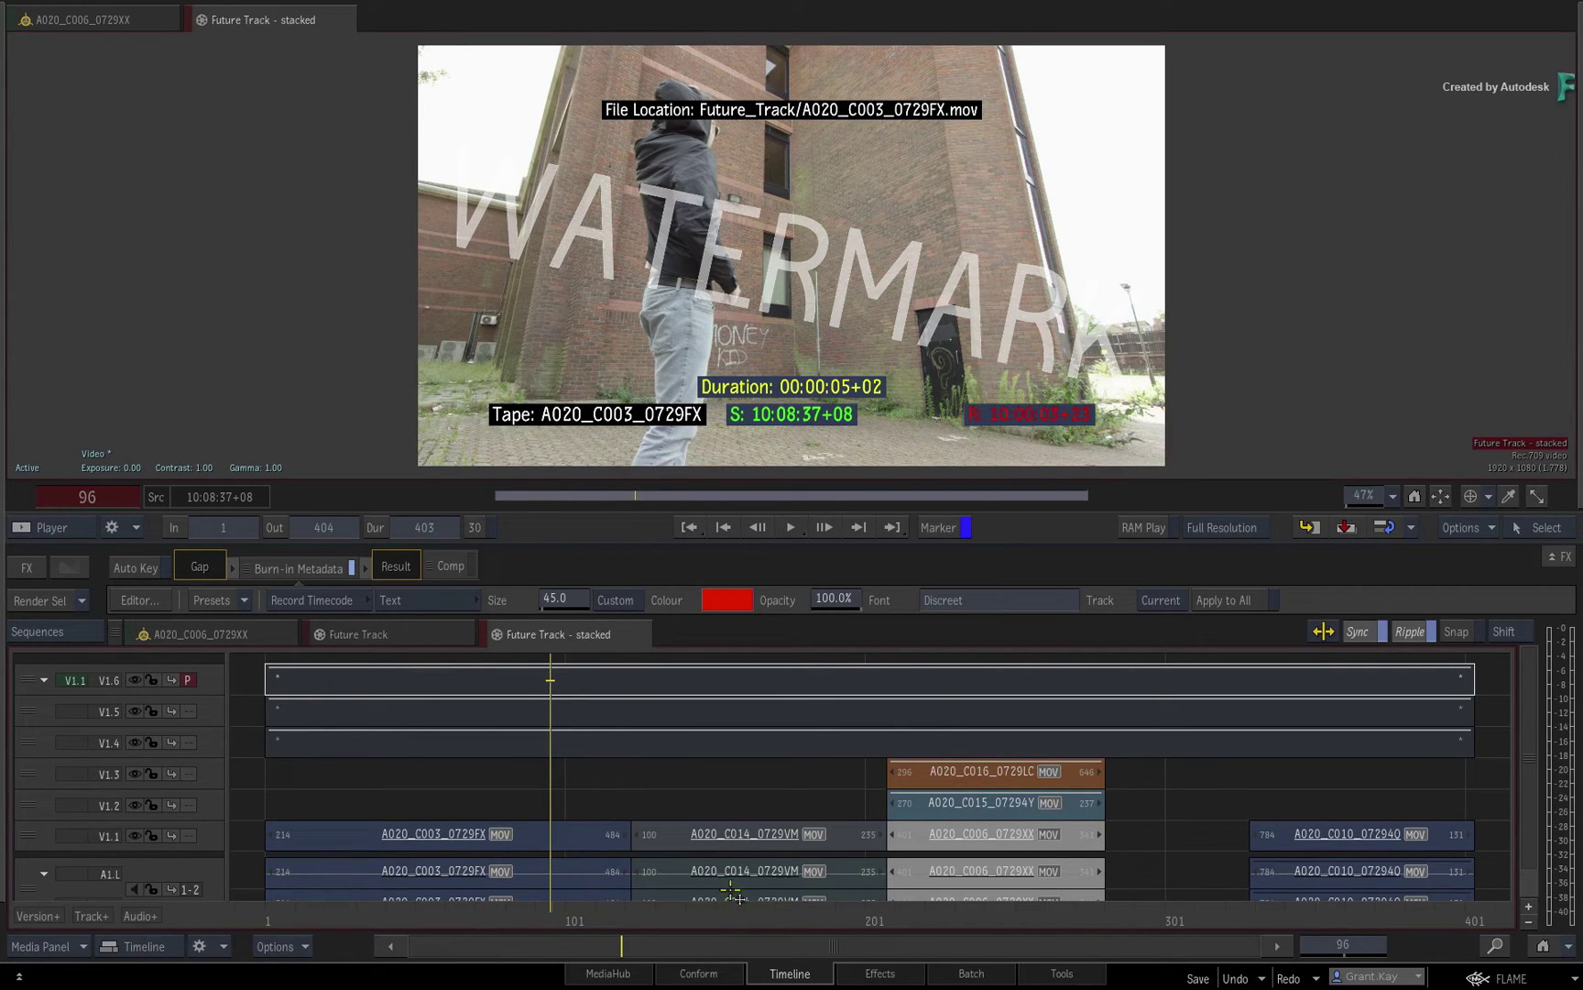
{"action": "left_click", "coordinate": [955, 981]}
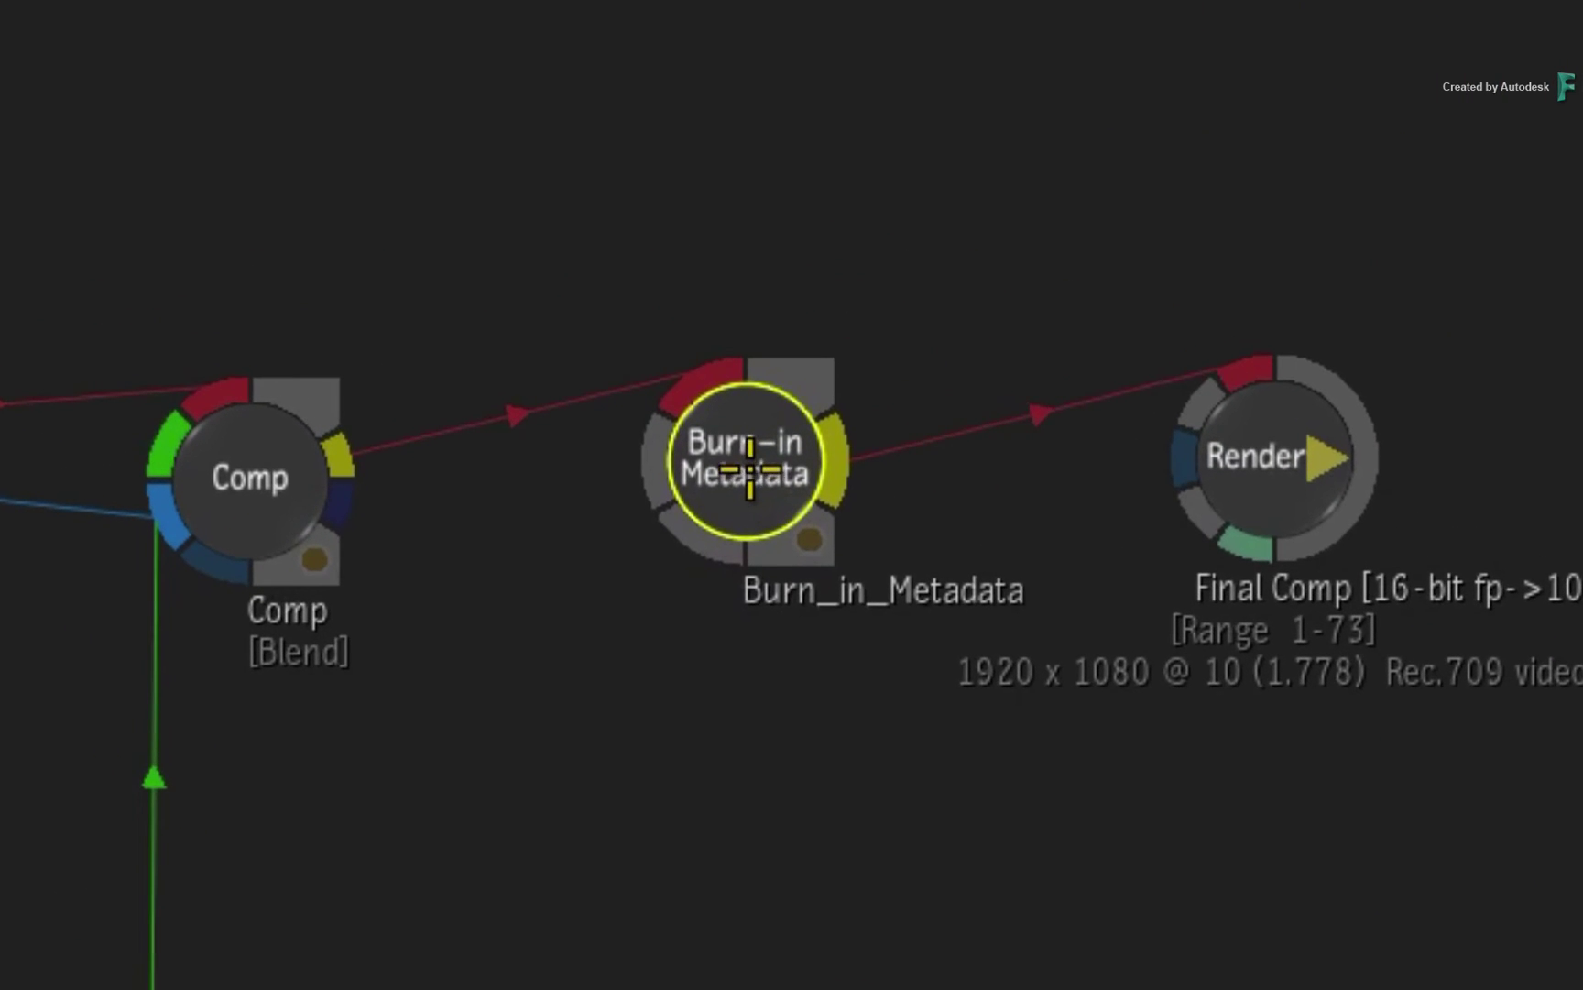
Reposition the Burn_in_Metadata node, preview clips C016, C015 and C006, then view the burn-in result.
{"action": "left_click_drag", "start_coordinate": [756, 471], "coordinate": [754, 476]}
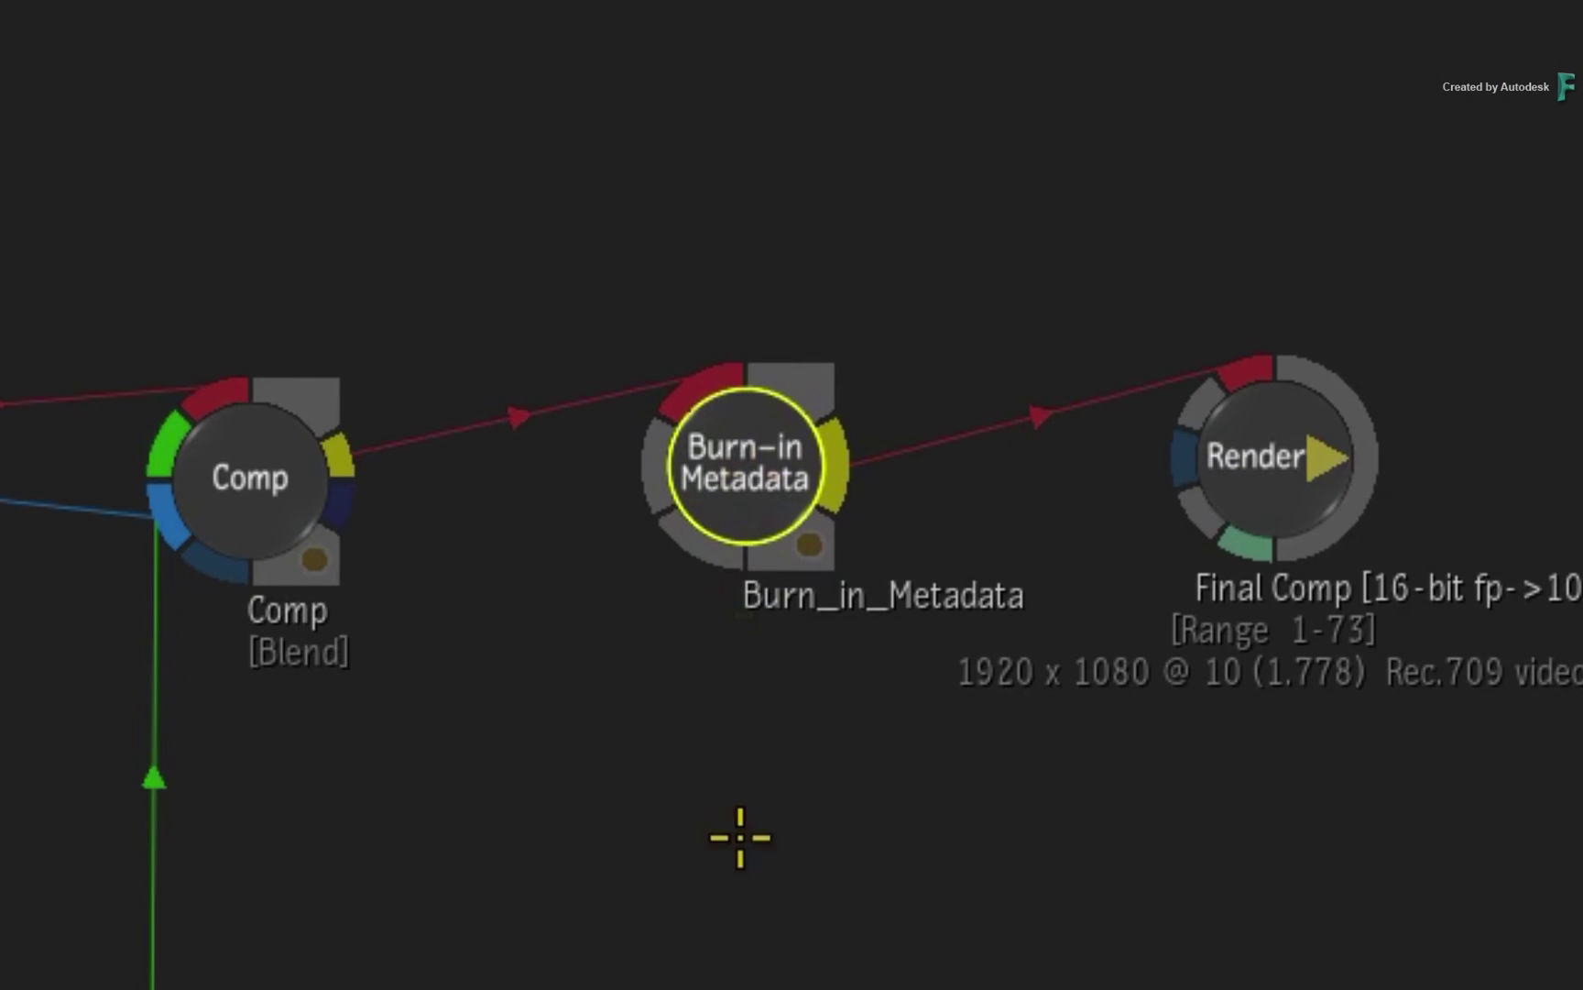
{"action": "left_click_drag", "start_coordinate": [747, 455], "coordinate": [762, 455]}
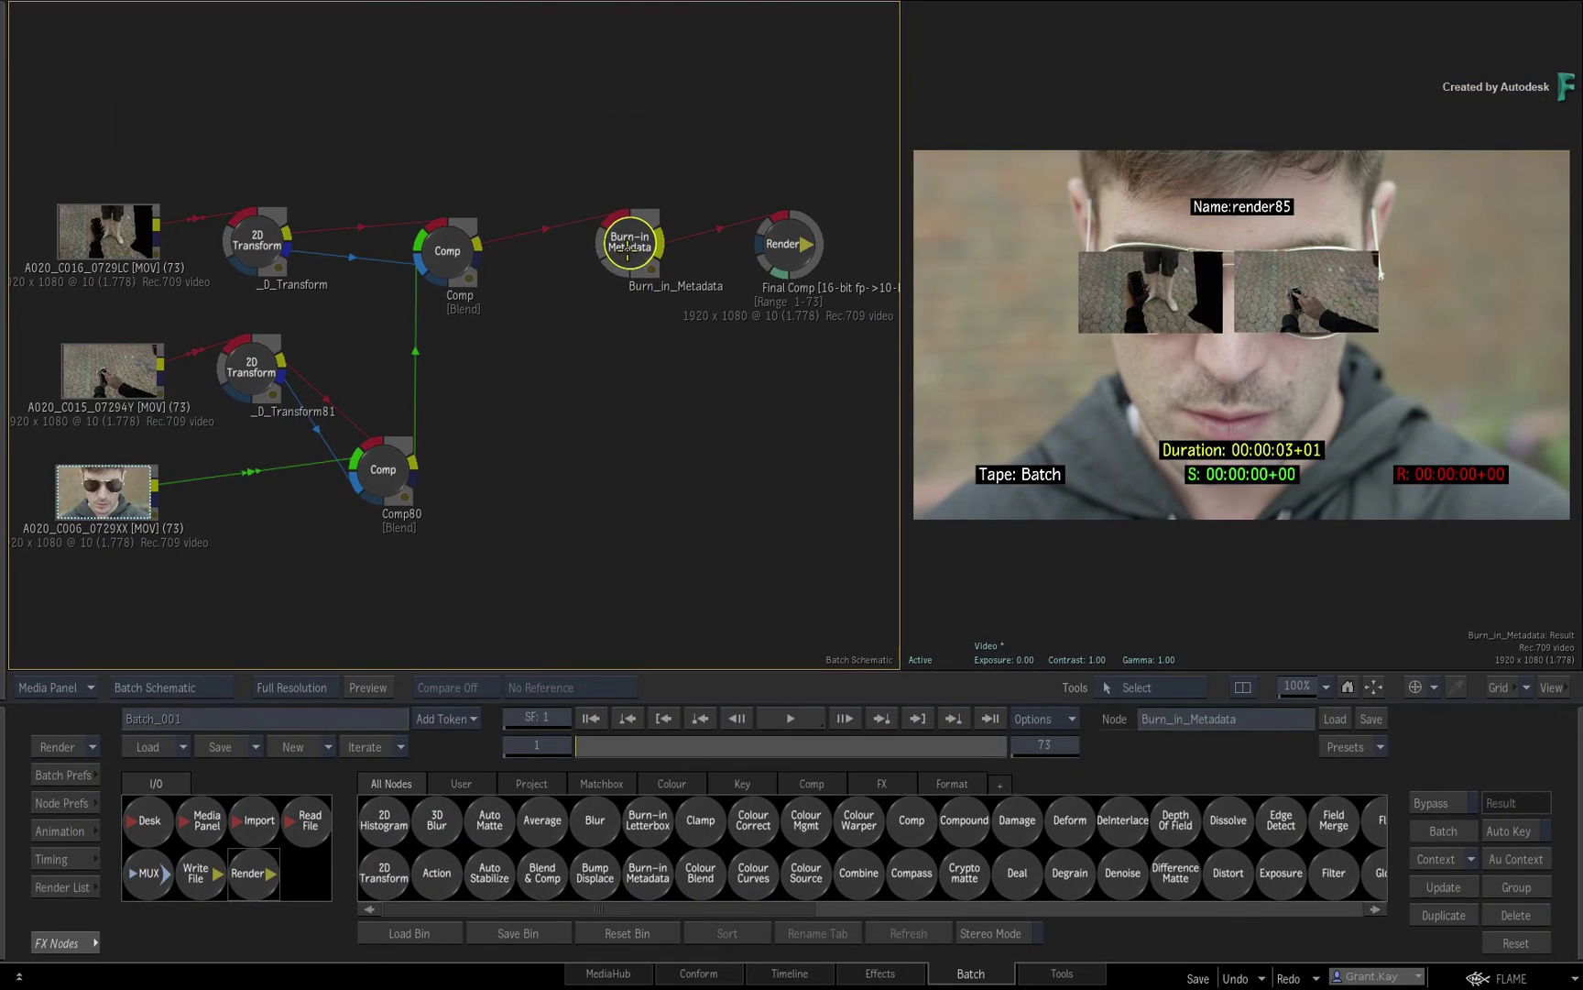
{"action": "left_click_drag", "start_coordinate": [140, 240], "coordinate": [141, 229]}
{"action": "left_click_drag", "start_coordinate": [111, 370], "coordinate": [113, 353]}
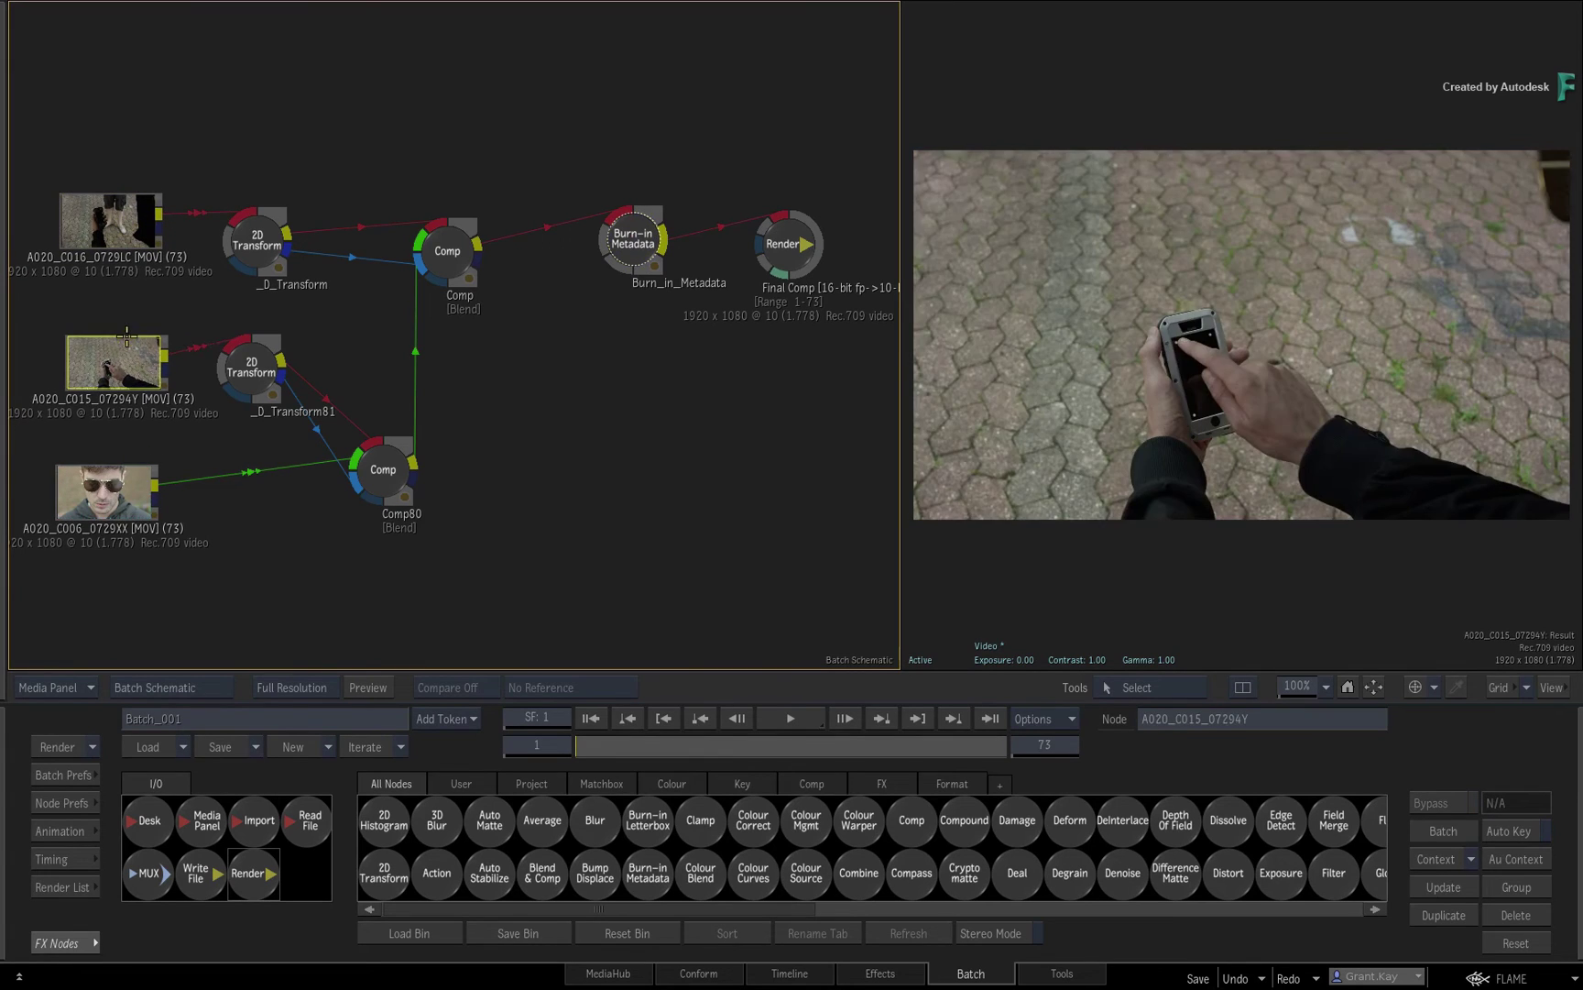
{"action": "left_click_drag", "start_coordinate": [115, 480], "coordinate": [114, 472]}
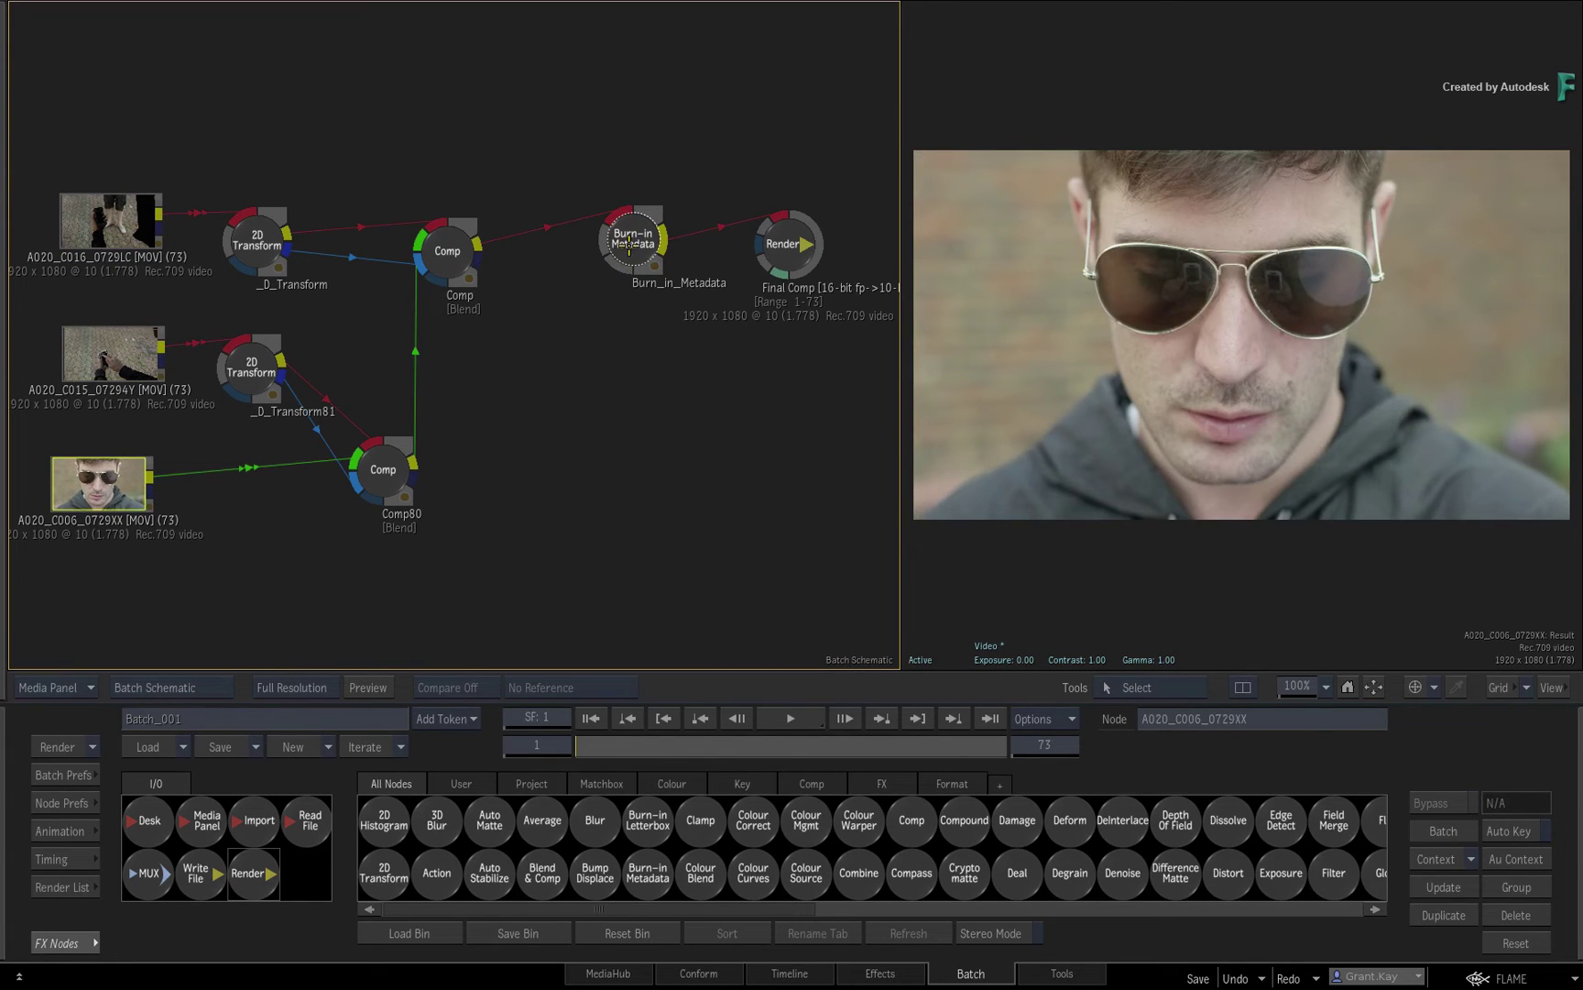
{"action": "left_click", "coordinate": [628, 246]}
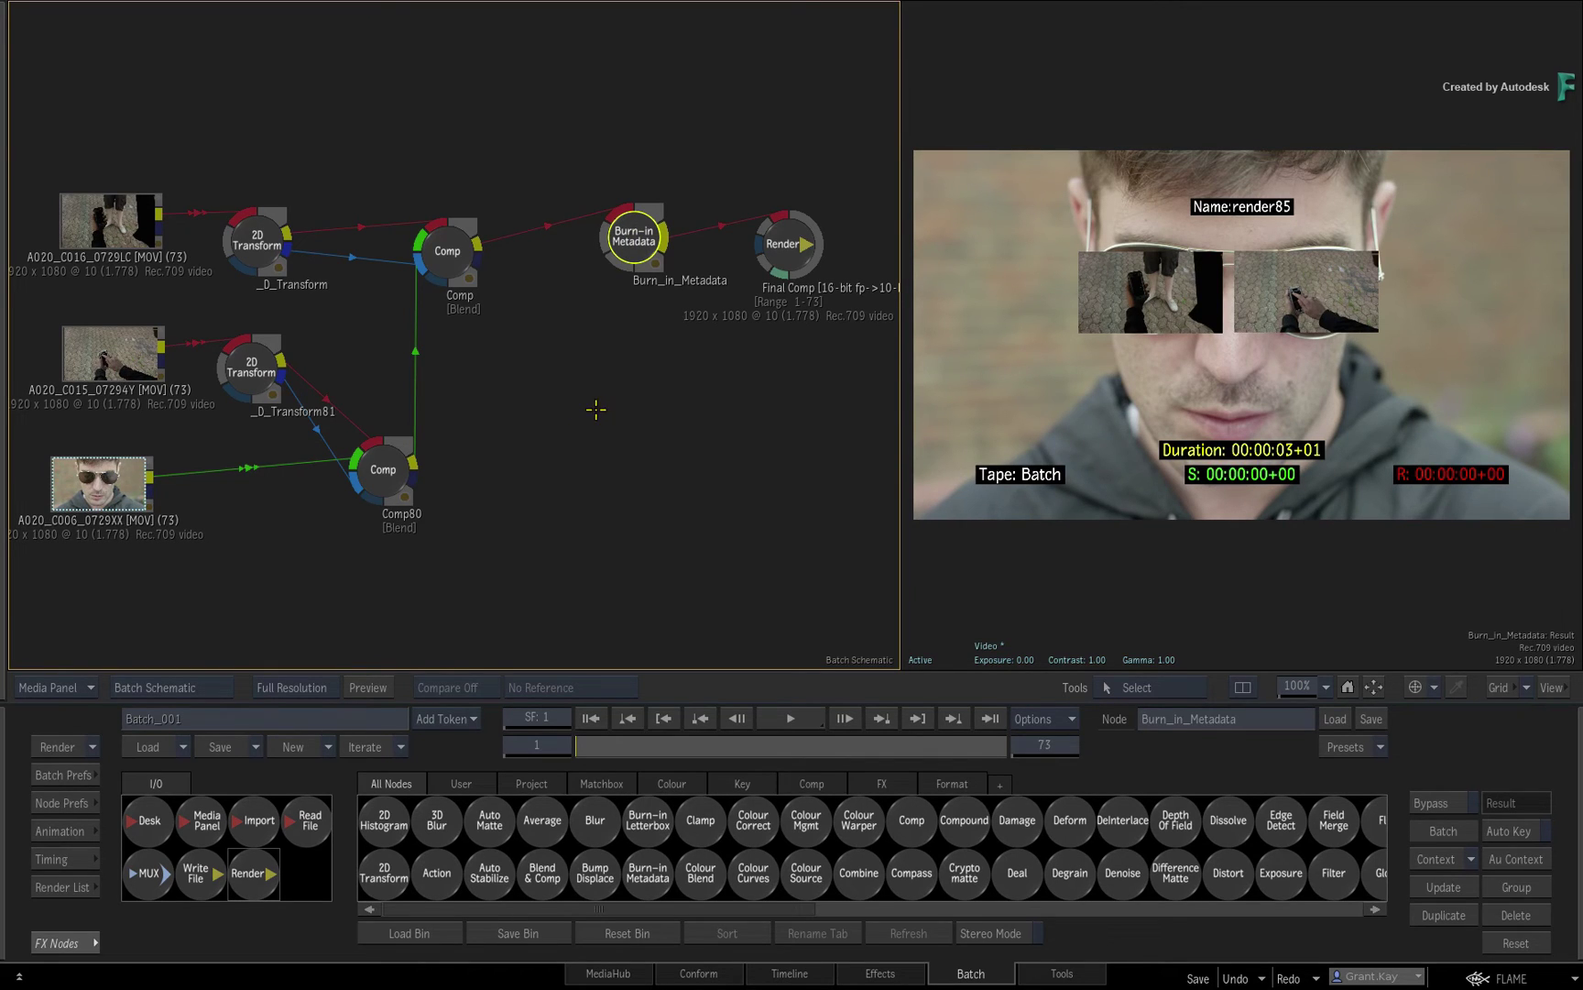
{"action": "mouse_move", "coordinate": [637, 240]}
{"action": "left_mouse_down"}
{"action": "mouse_move", "coordinate": [616, 260]}
{"action": "mouse_move", "coordinate": [630, 261]}
{"action": "left_mouse_up"}
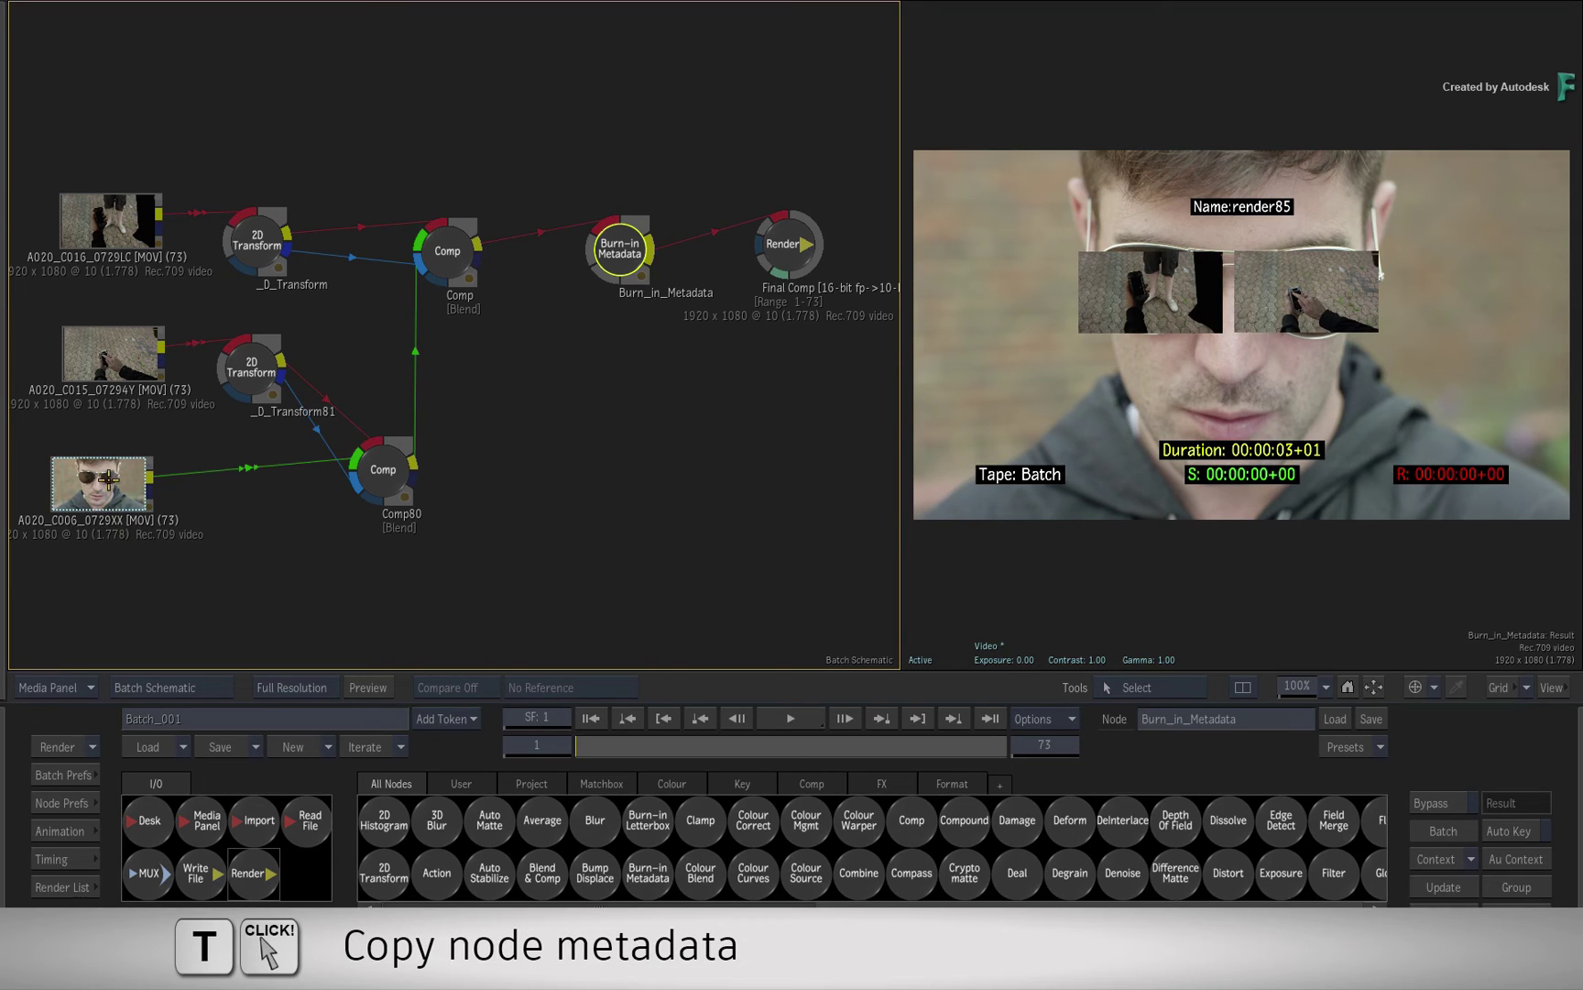
Copy burn-in metadata from the clip nodes, ending on the A020_C006_0729XX clip.
{"action": "left_click", "coordinate": [107, 478]}
{"action": "left_click", "coordinate": [114, 366]}
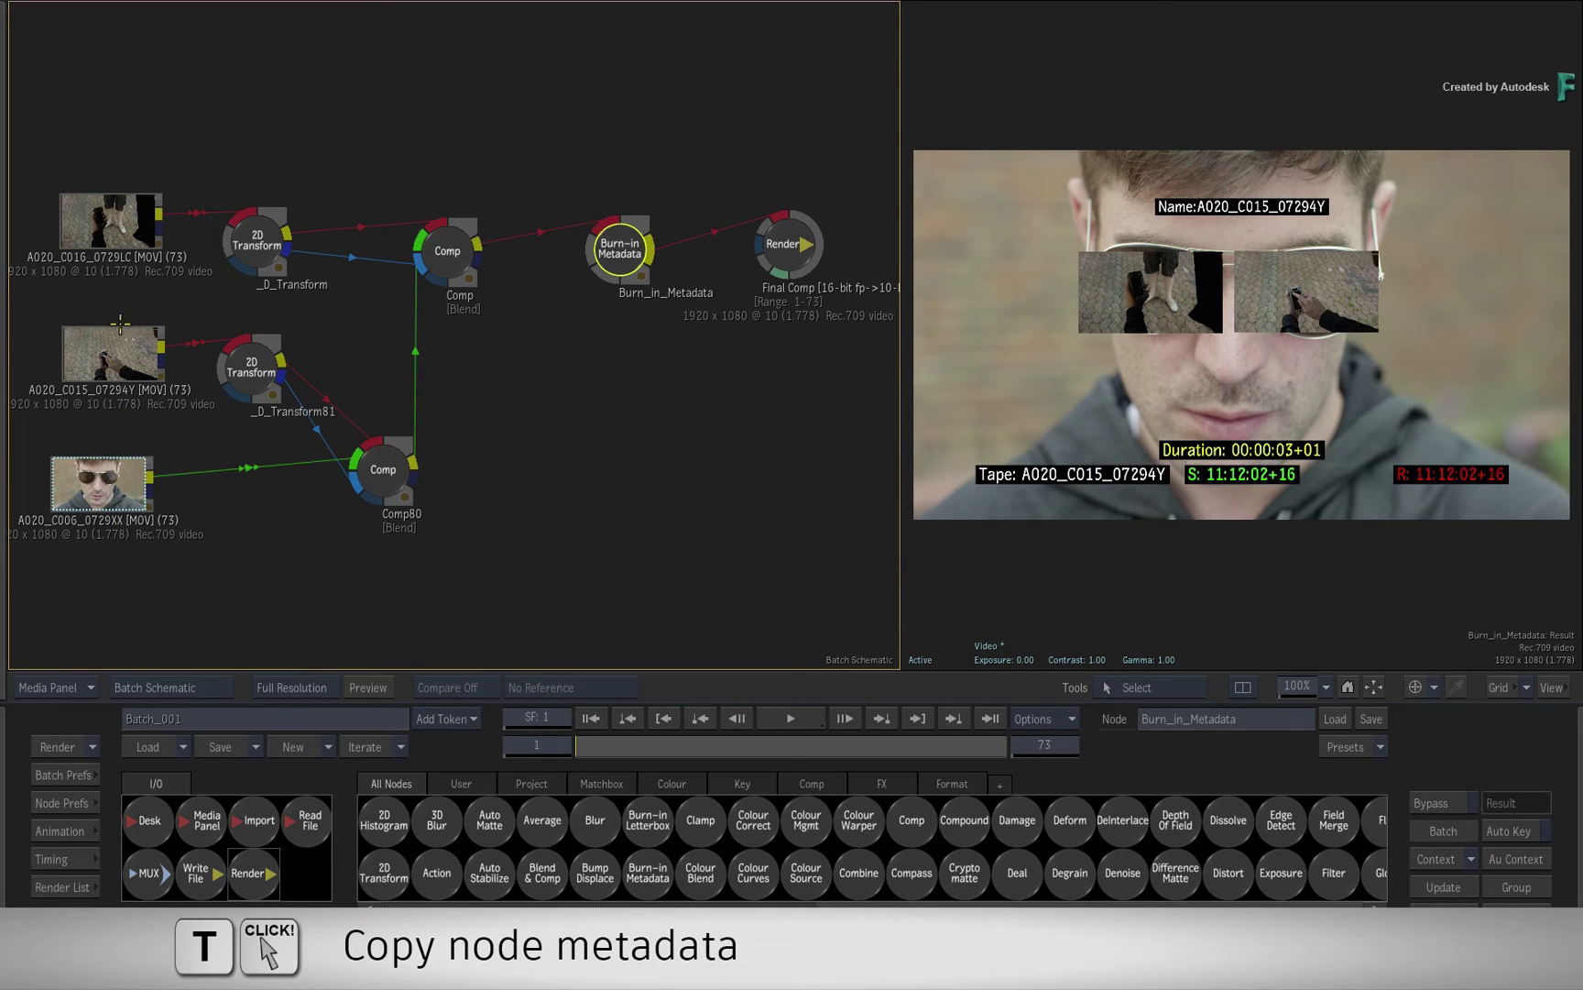
{"action": "left_click", "coordinate": [123, 220]}
{"action": "left_click", "coordinate": [109, 346]}
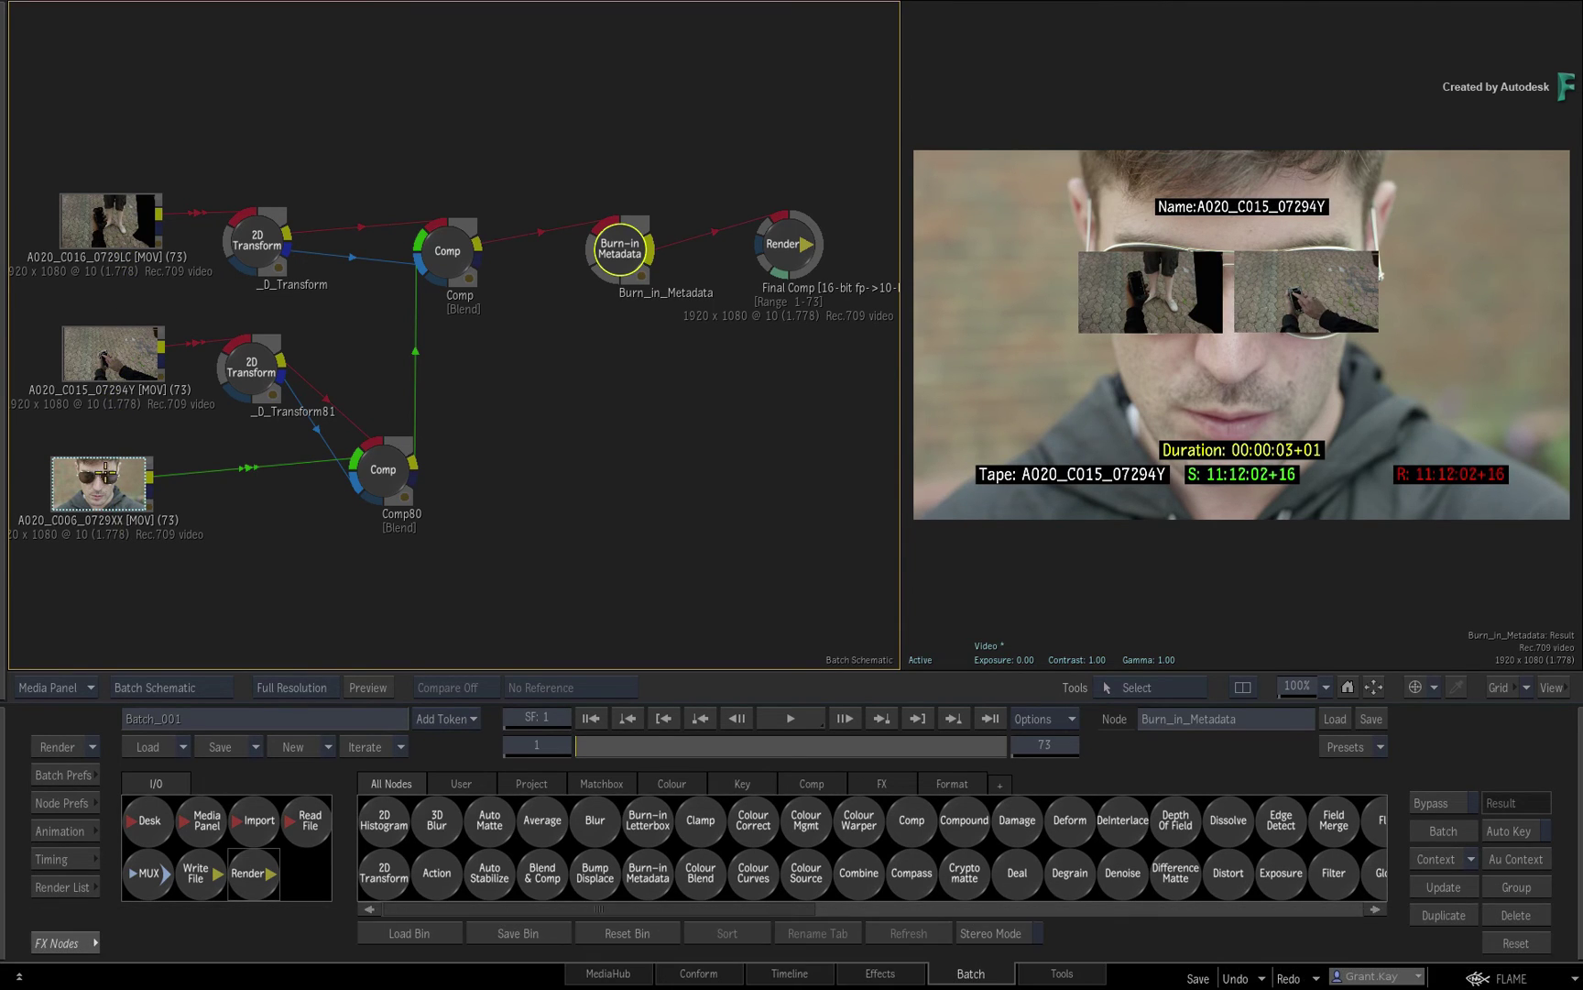
{"action": "left_click", "coordinate": [107, 472]}
Check preview frames 1–7 and open the Burn-in Metadata node's settings.
{"action": "left_click", "coordinate": [600, 744]}
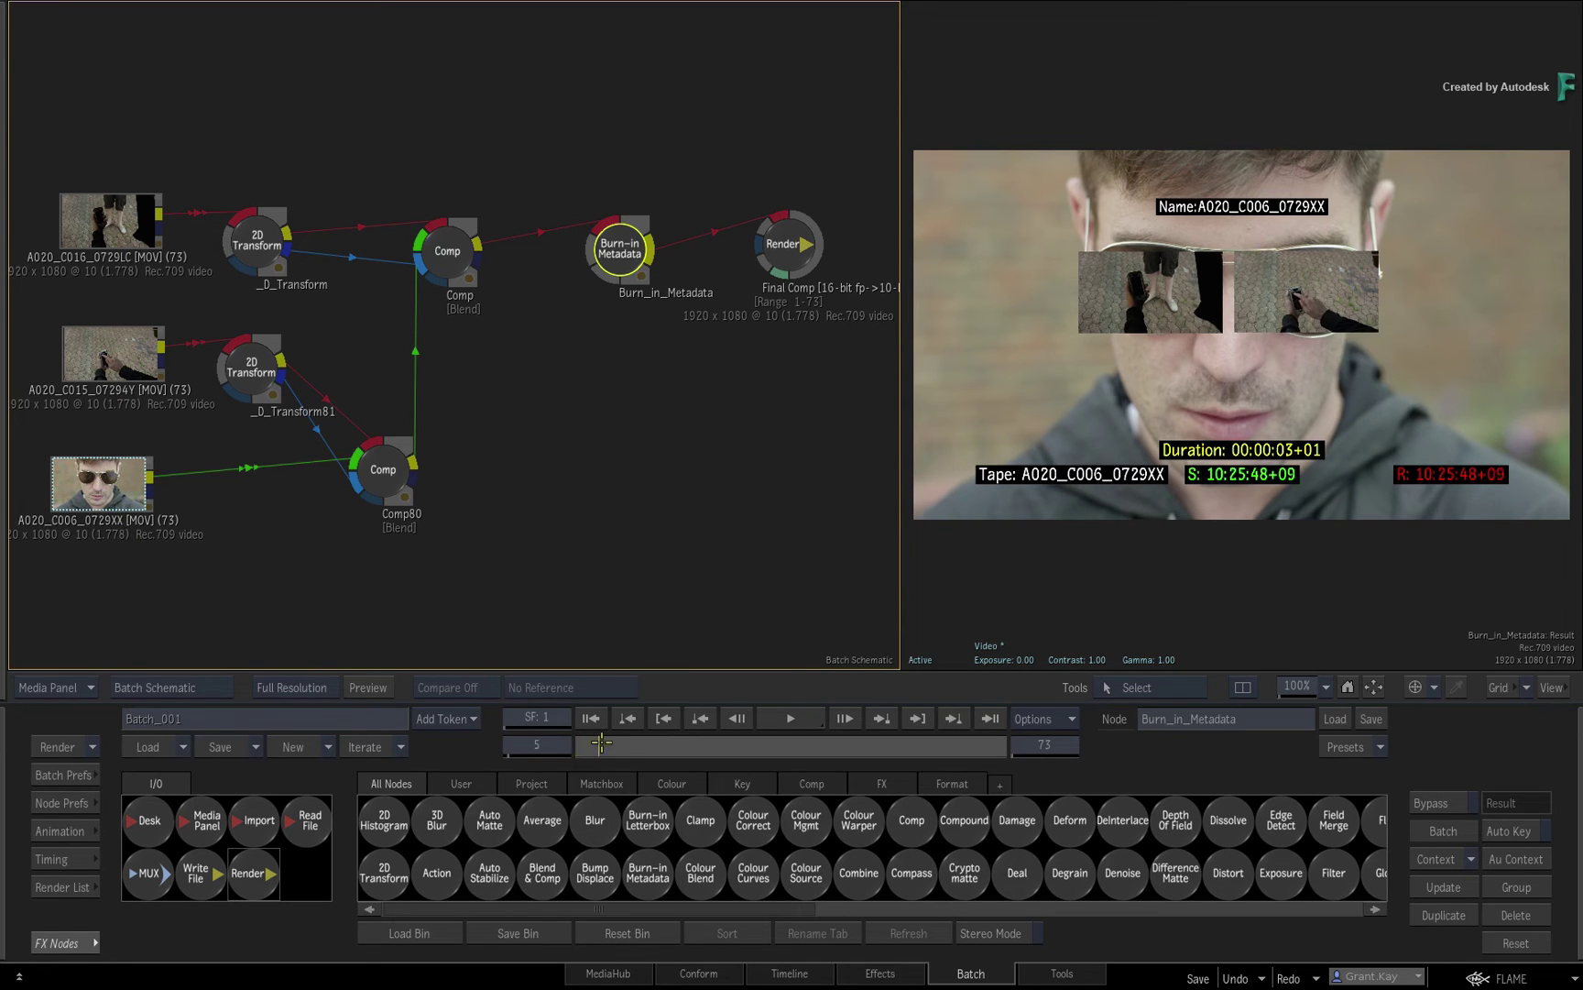
{"action": "left_click", "coordinate": [611, 744]}
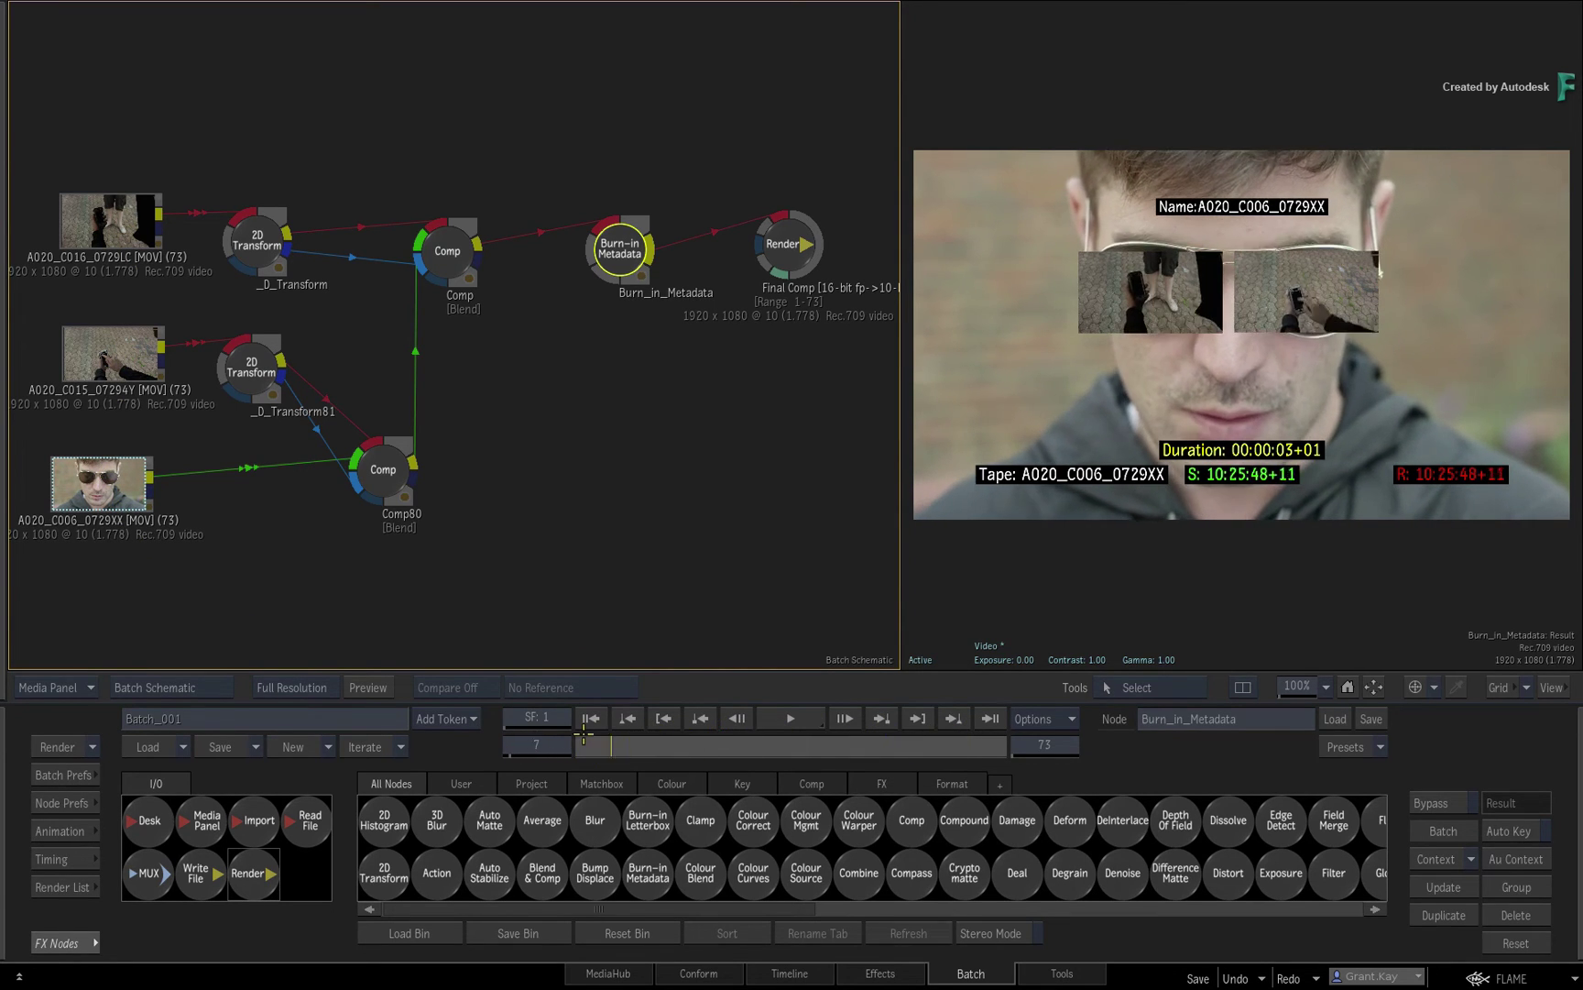
{"action": "left_click", "coordinate": [580, 744]}
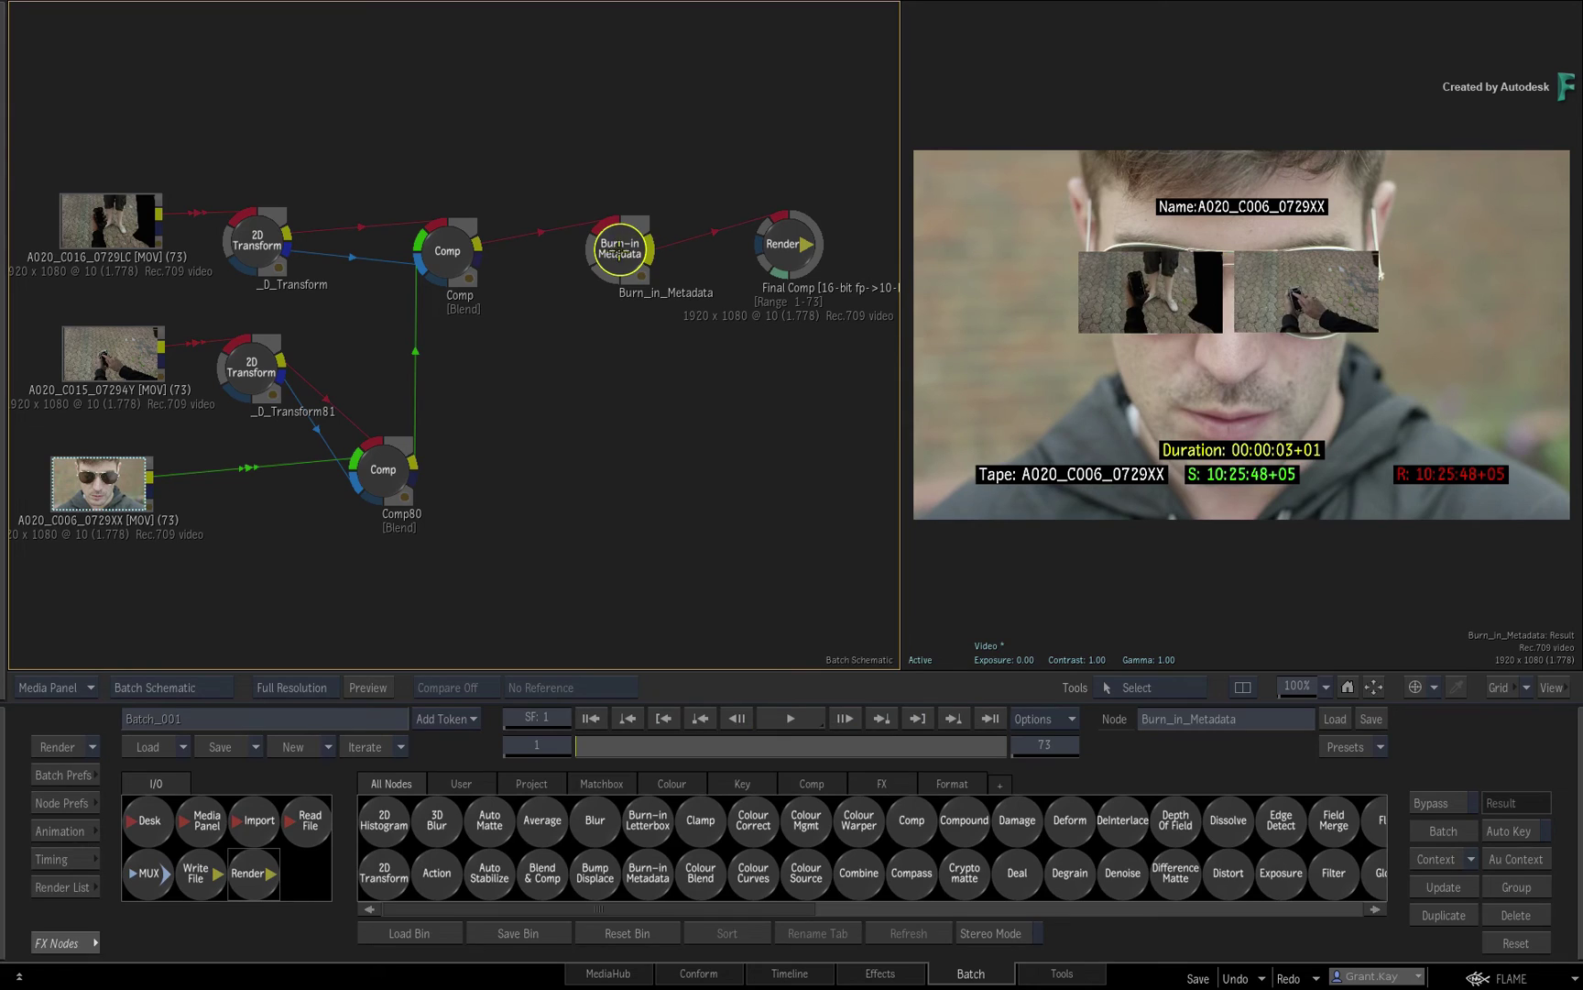
{"action": "double_click", "coordinate": [618, 254]}
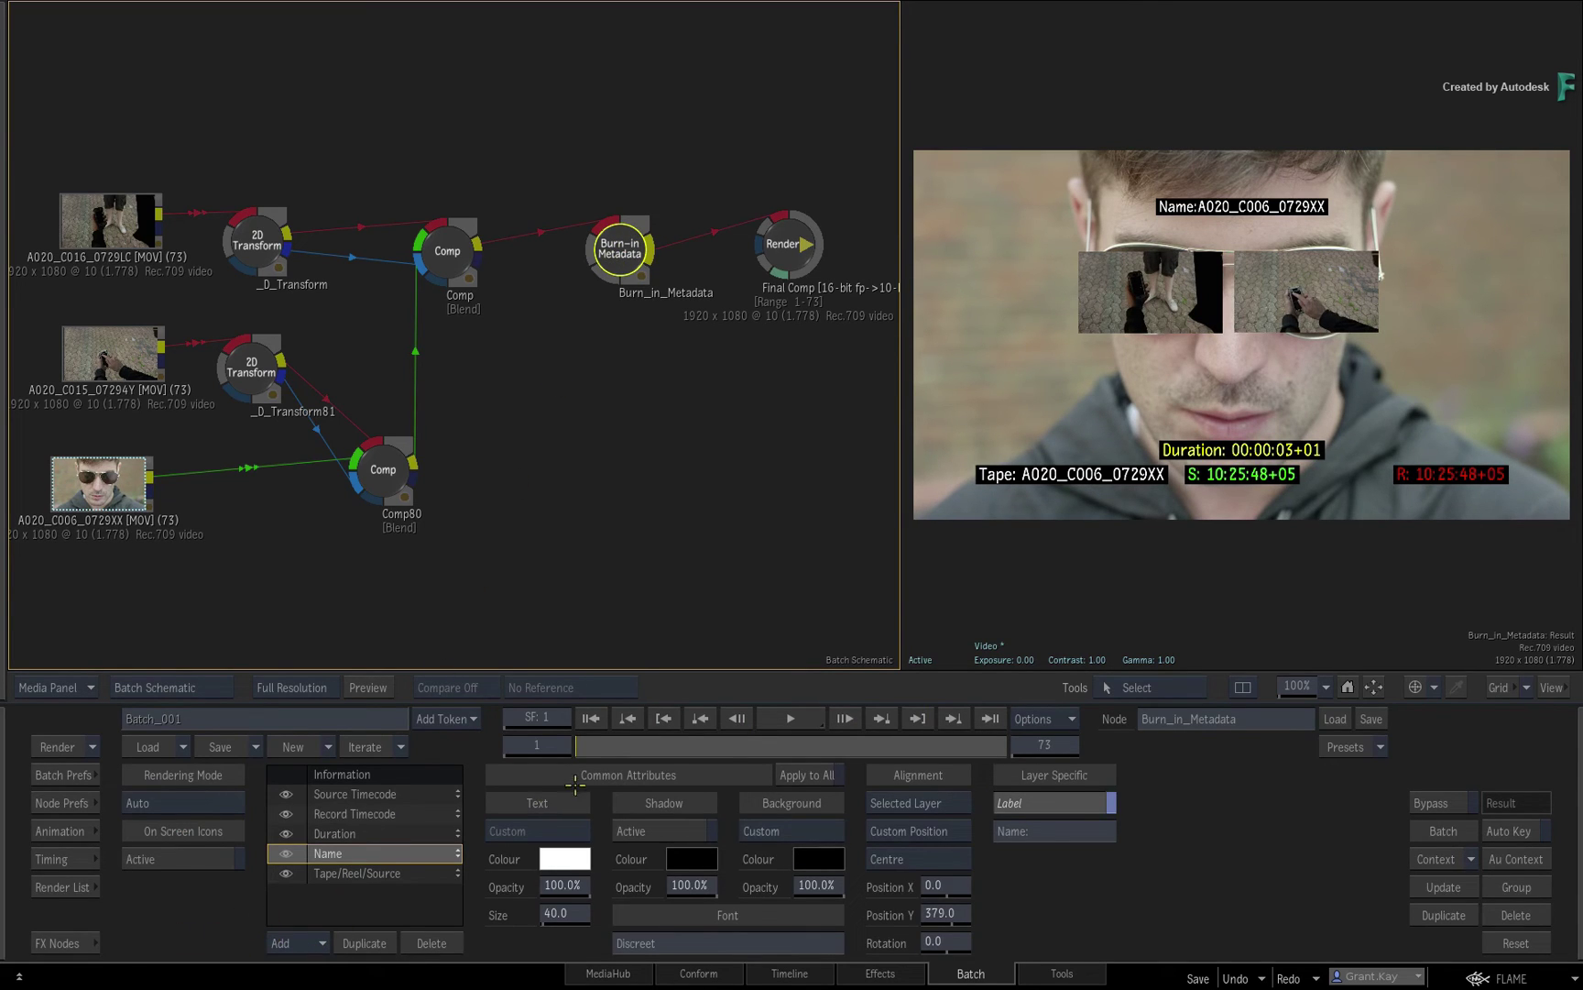
{"action": "left_click", "coordinate": [587, 744]}
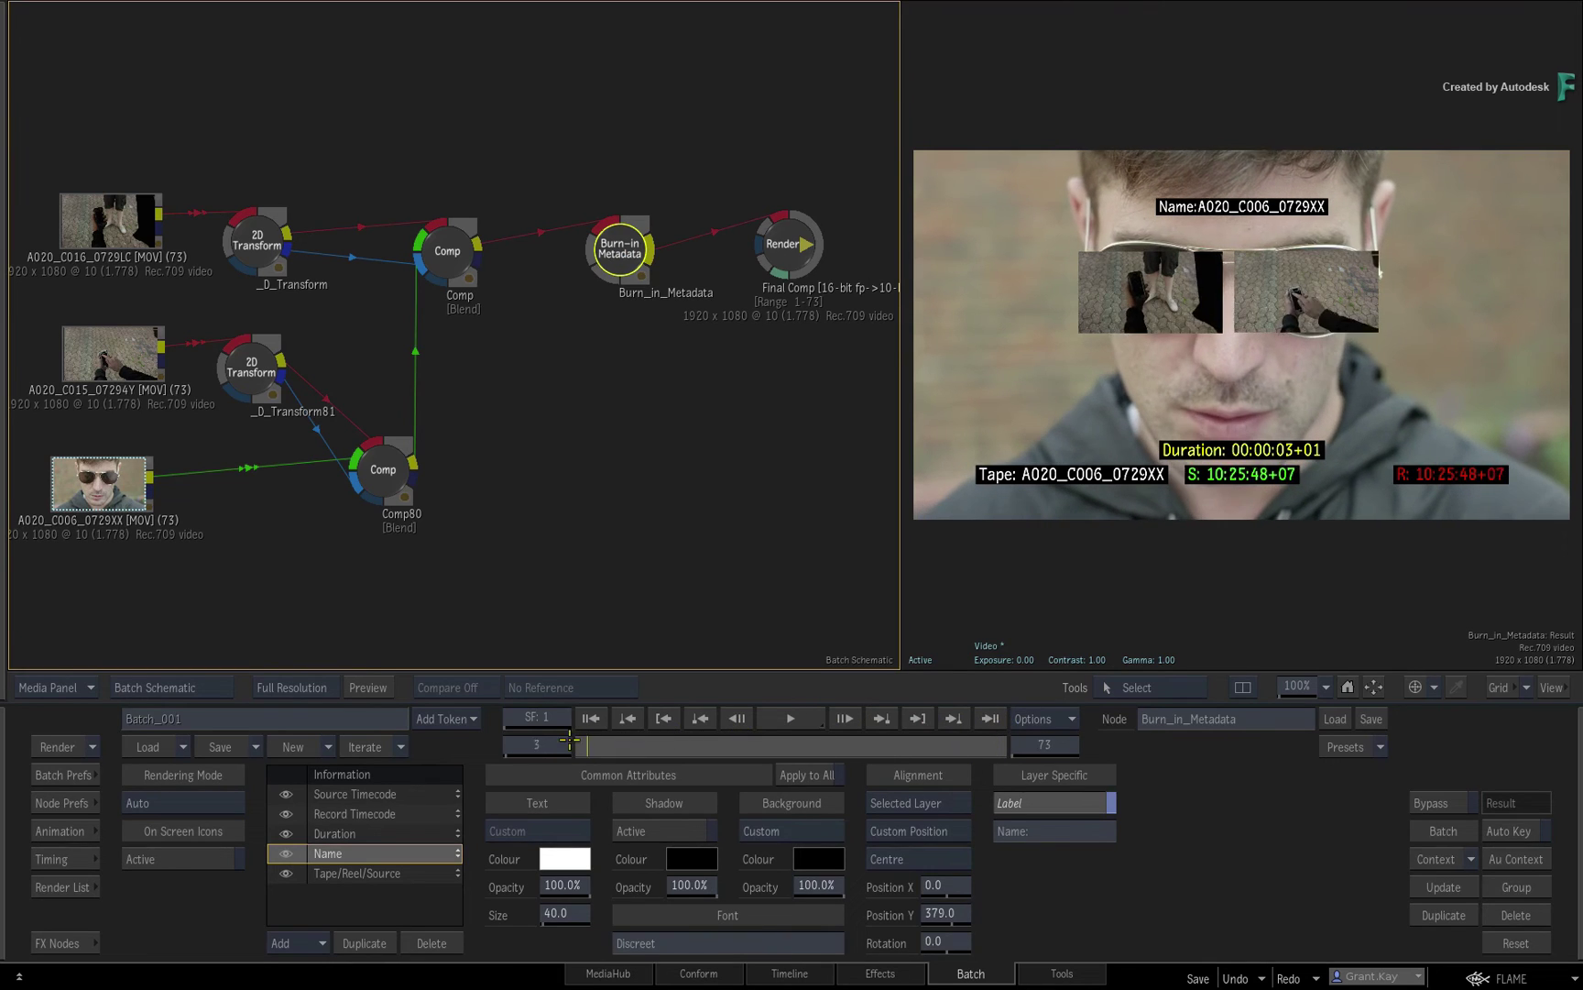
{"action": "mouse_move", "coordinate": [569, 738]}
{"action": "left_mouse_down"}
{"action": "mouse_move", "coordinate": [660, 739]}
{"action": "mouse_move", "coordinate": [403, 747]}
{"action": "left_mouse_up"}
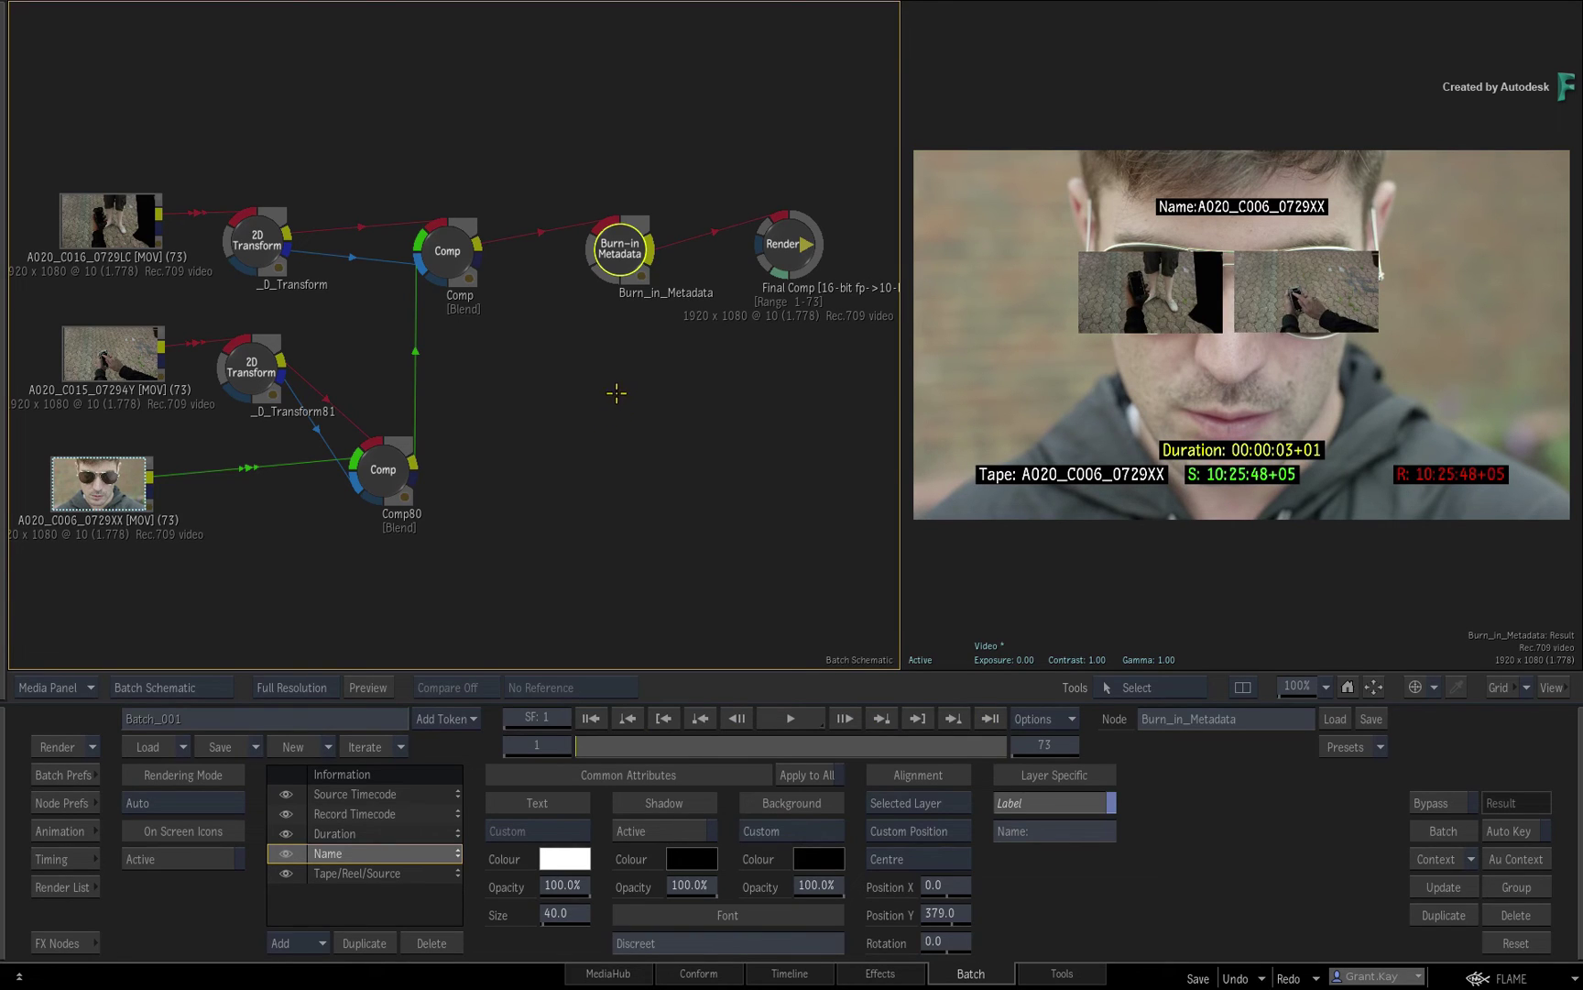
Save the Burn-in Metadata node to the User bin, then return to All Nodes and reopen its editor.
{"action": "key", "text": "Escape"}
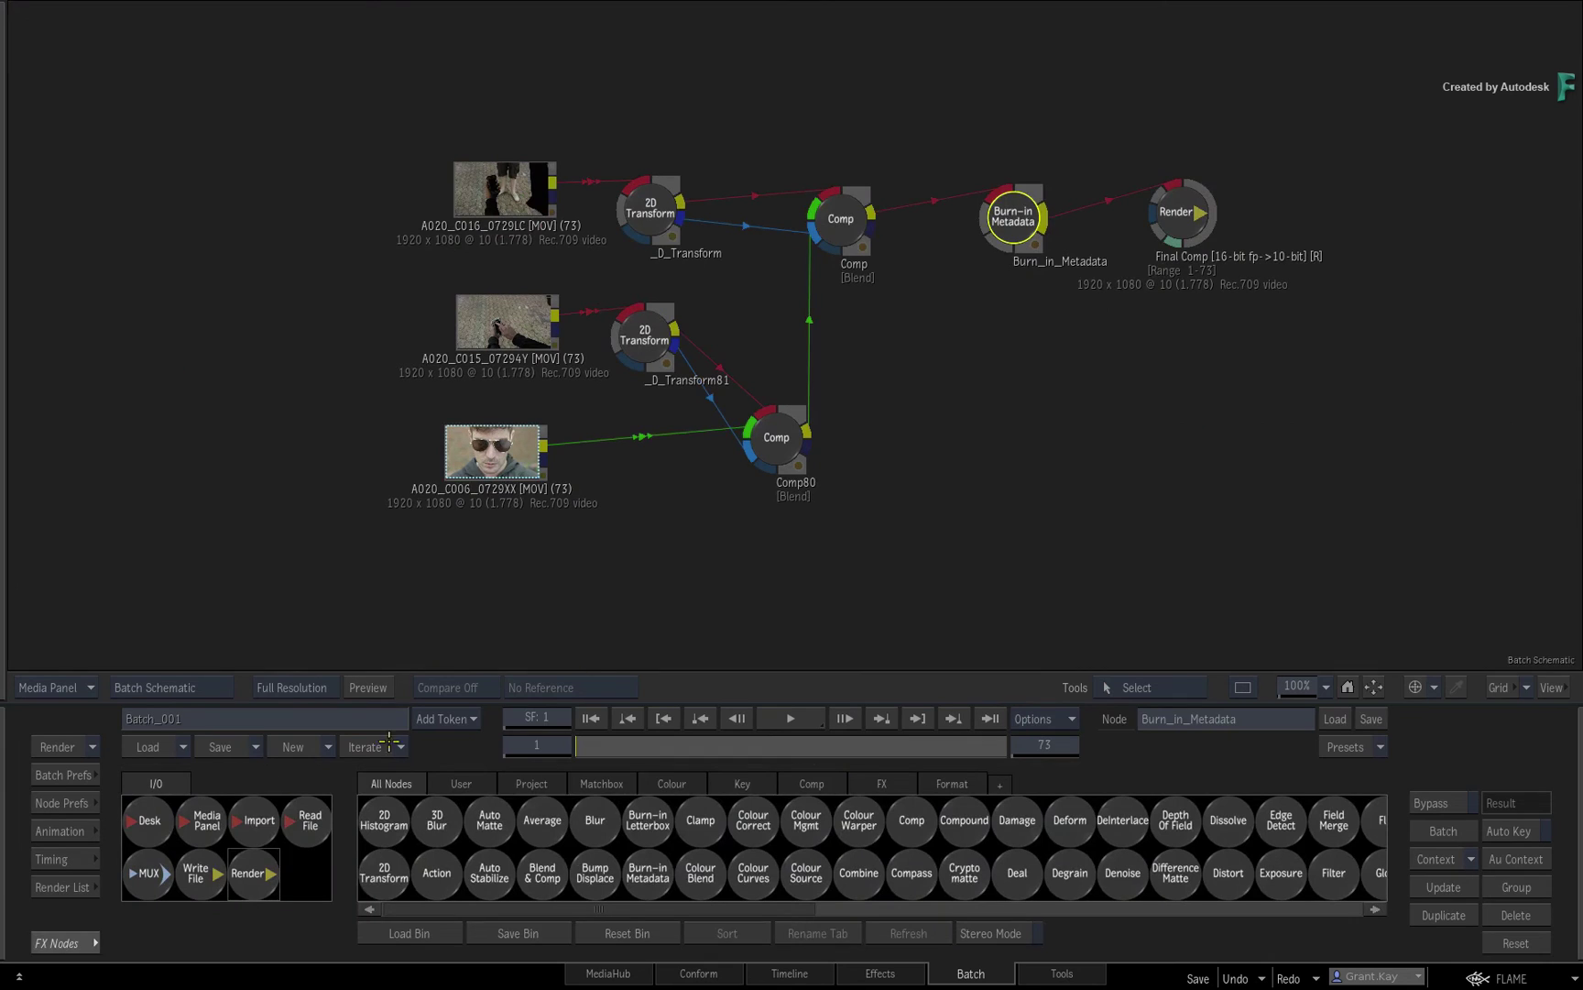
{"action": "mouse_move", "coordinate": [1049, 220]}
{"action": "left_mouse_down"}
{"action": "mouse_move", "coordinate": [786, 564]}
{"action": "mouse_move", "coordinate": [459, 845]}
{"action": "left_mouse_up"}
{"action": "left_click", "coordinate": [462, 783]}
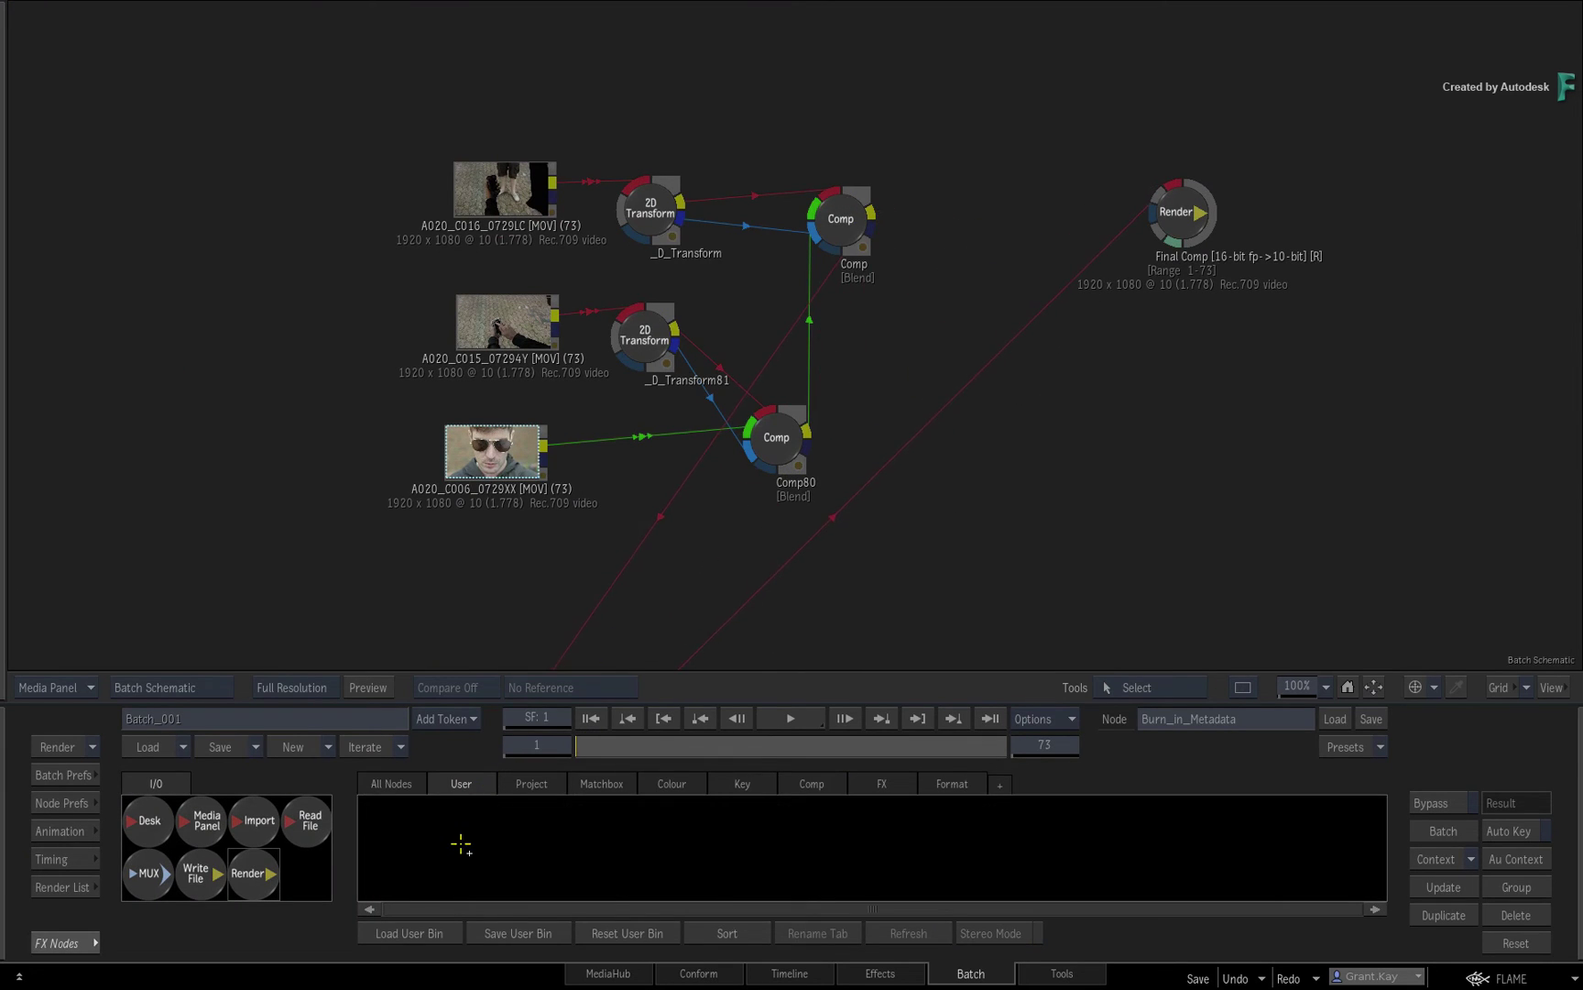
{"action": "left_click", "coordinate": [1184, 949]}
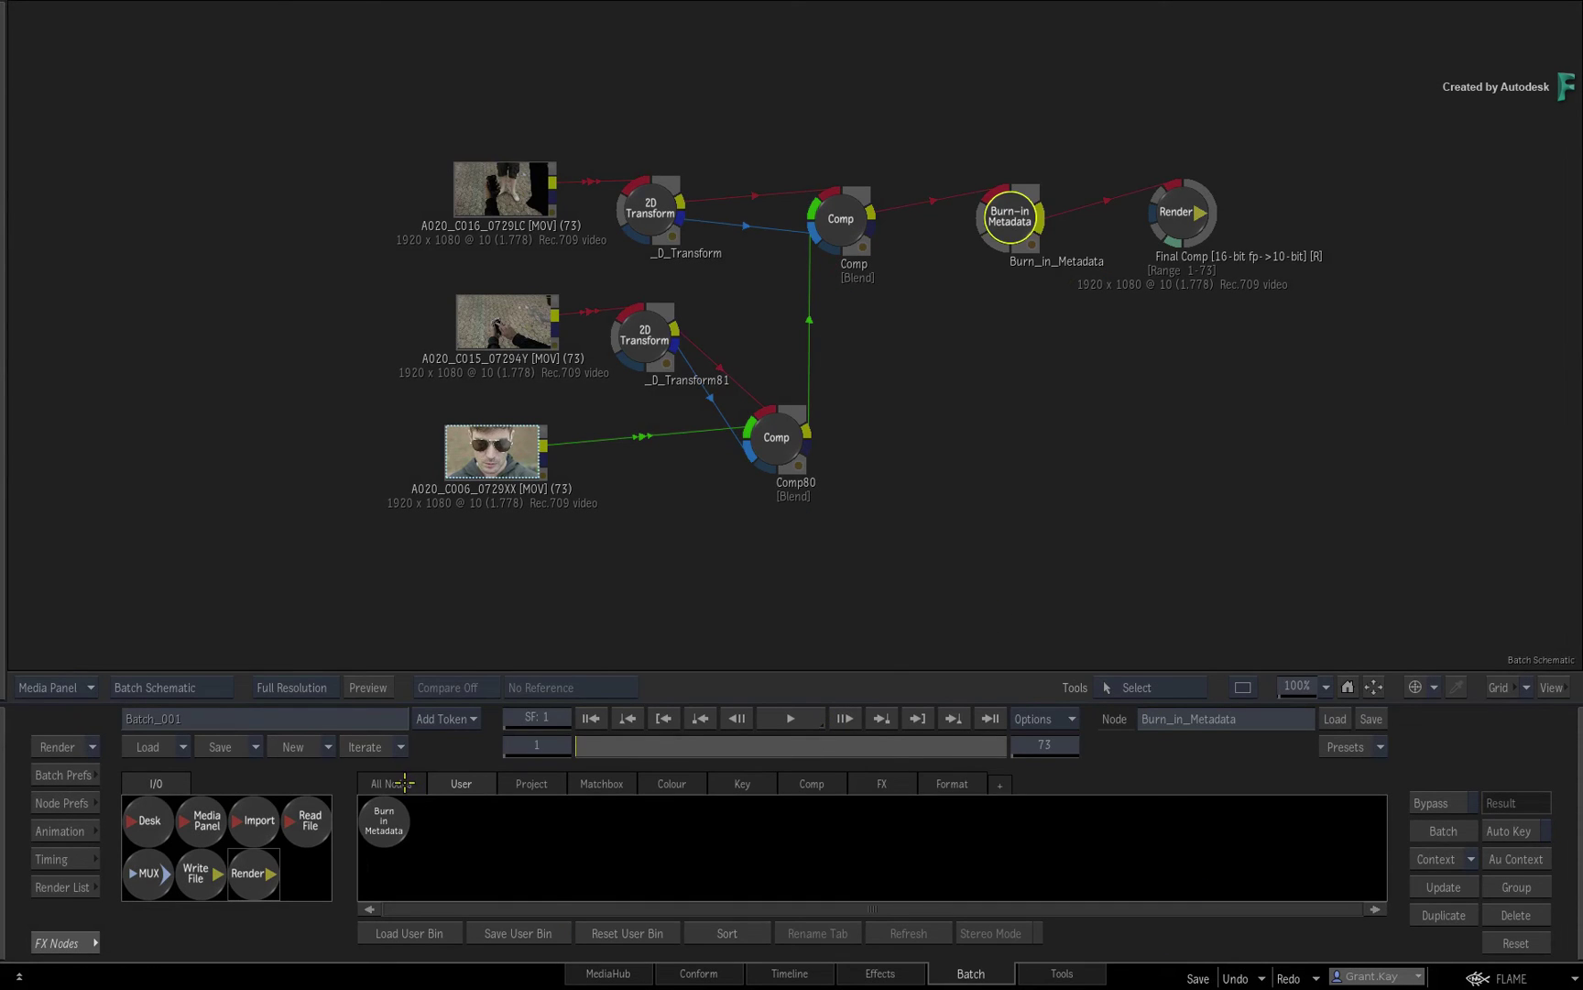
{"action": "left_click", "coordinate": [405, 781]}
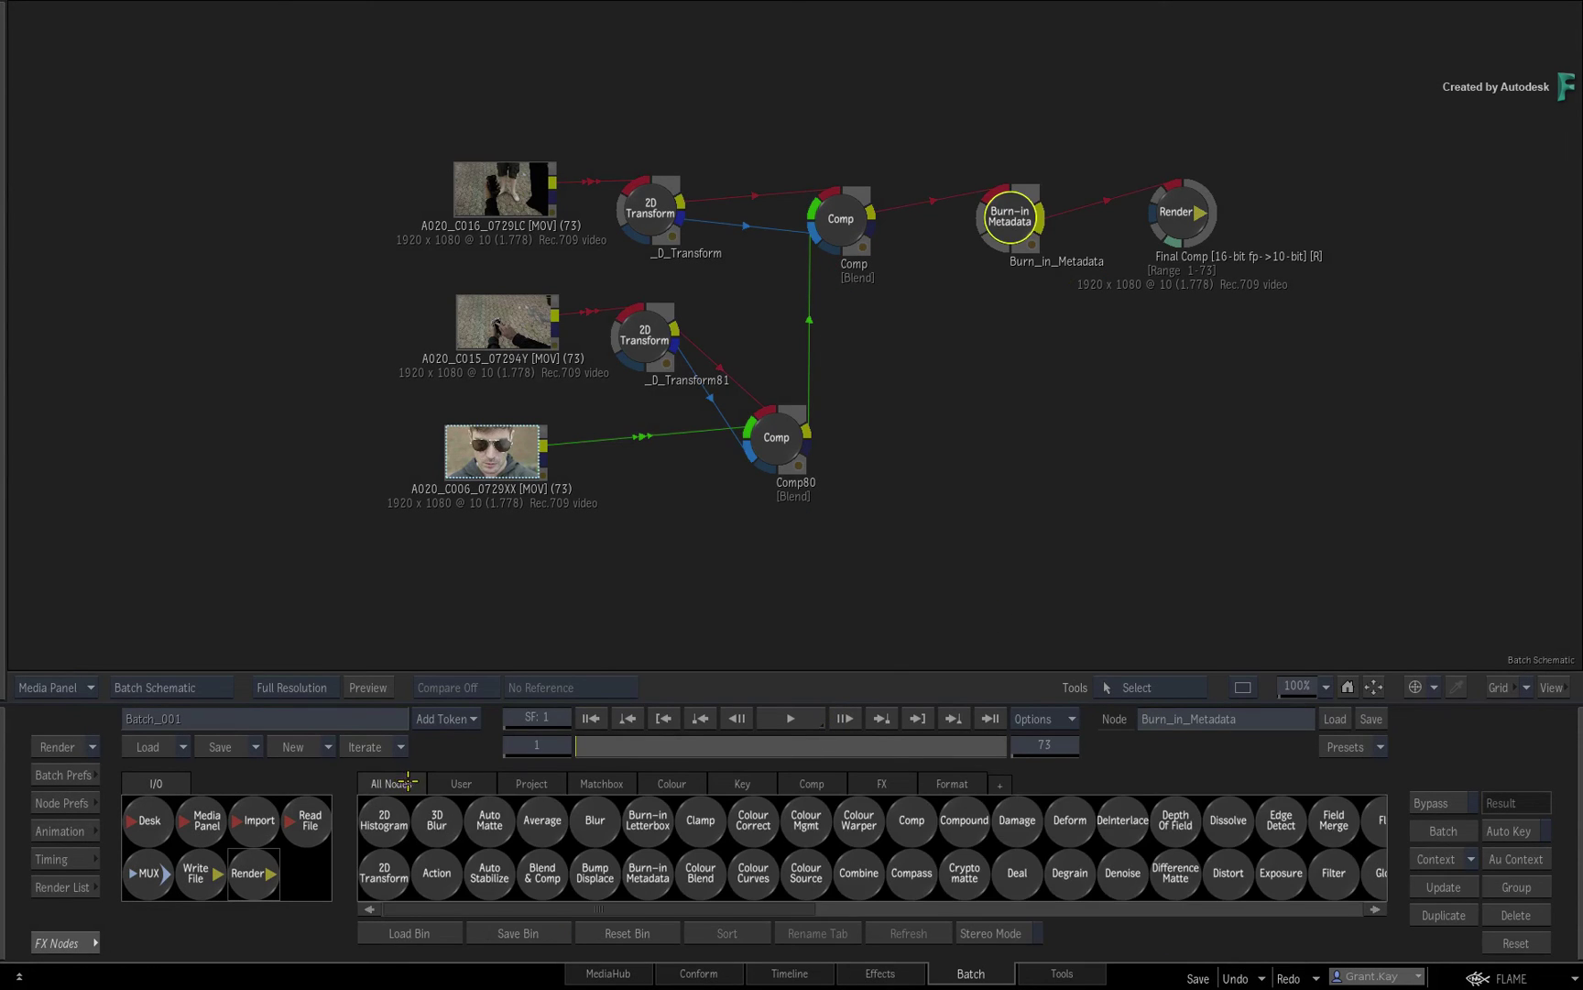
{"action": "key", "text": "e"}
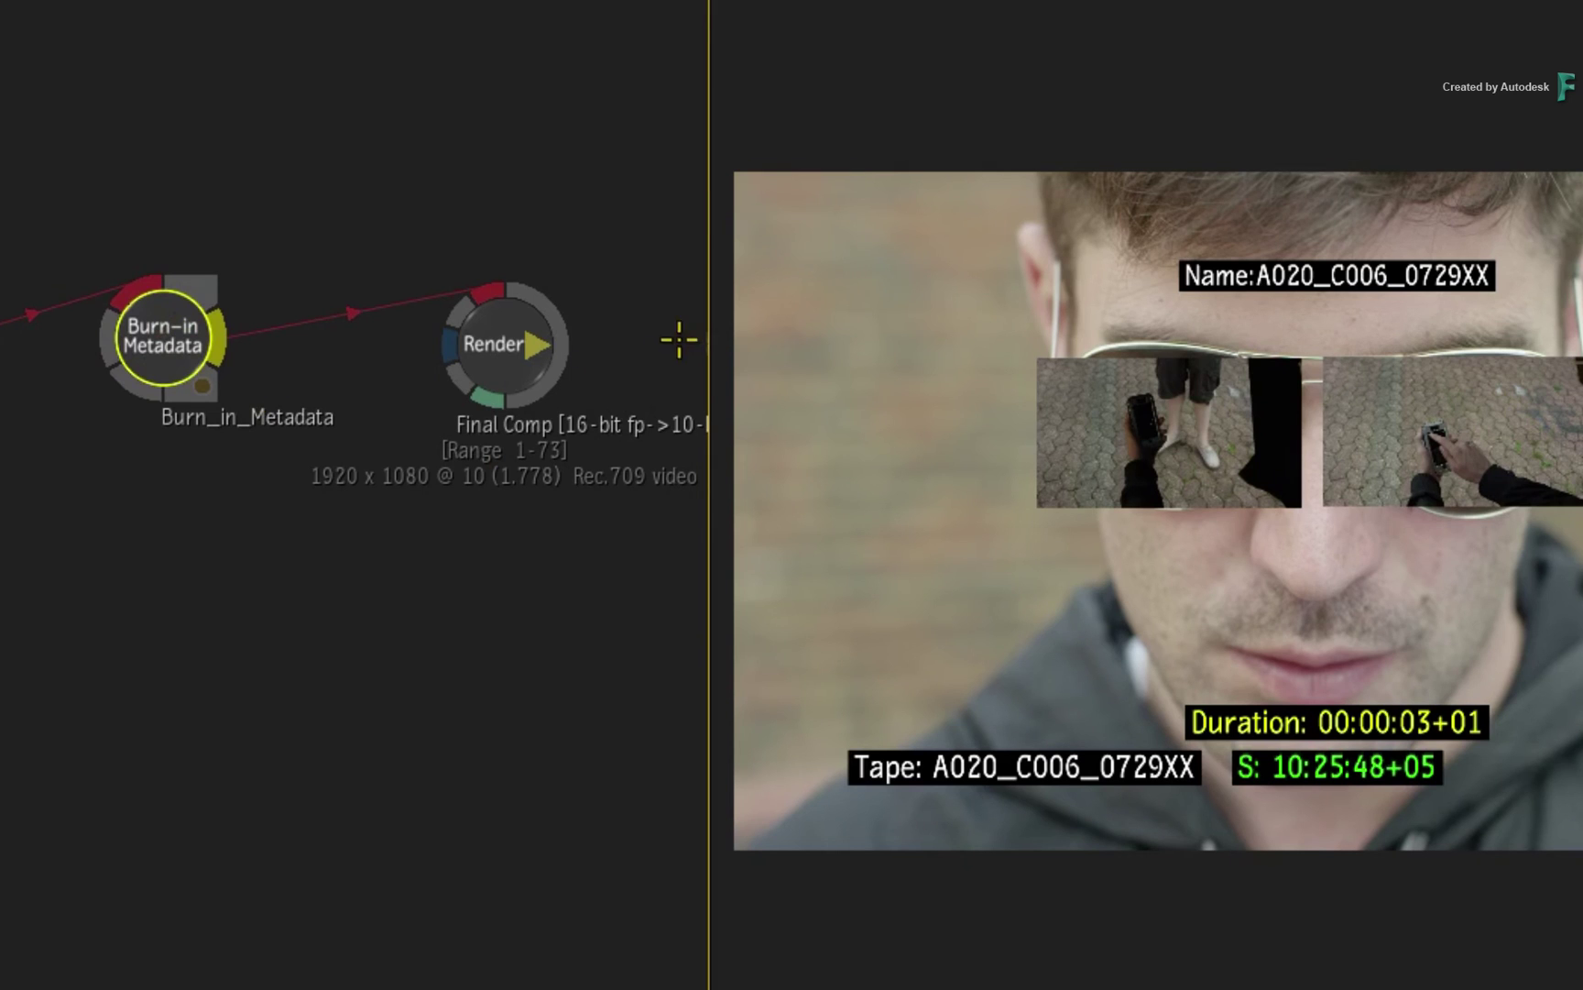
Copy the Final Comp Render node's metadata so the burn-in reads Final Comp, from_Batch, 20:00:00+00.
{"action": "left_click", "coordinate": [499, 345]}
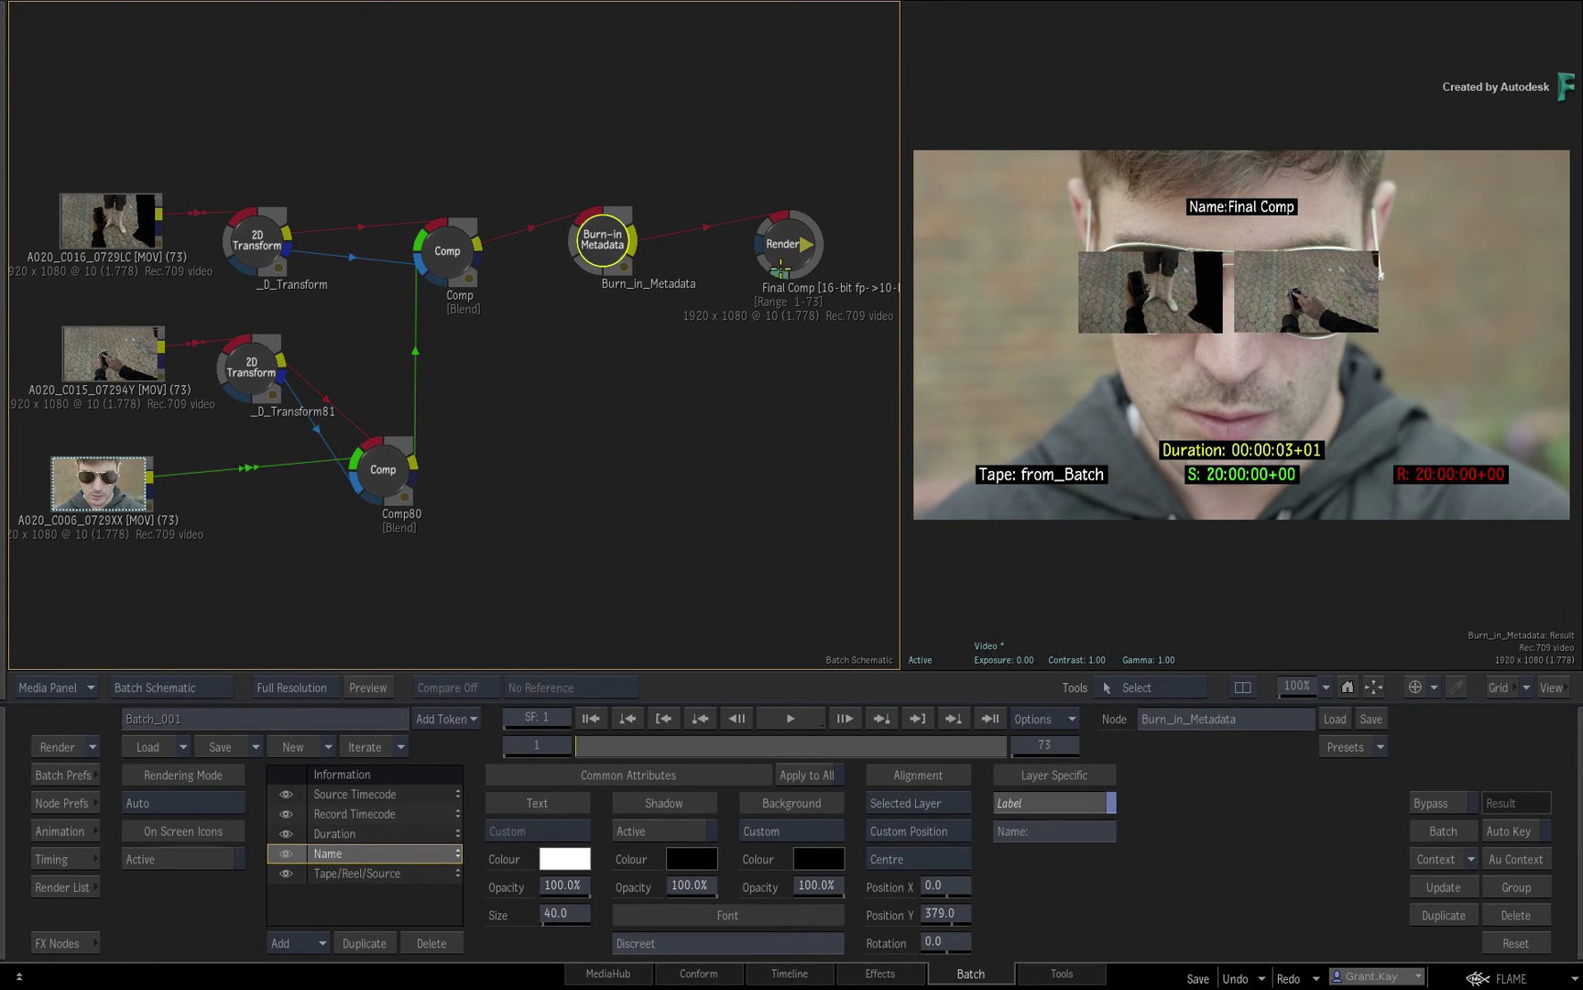
{"action": "left_click", "coordinate": [779, 240]}
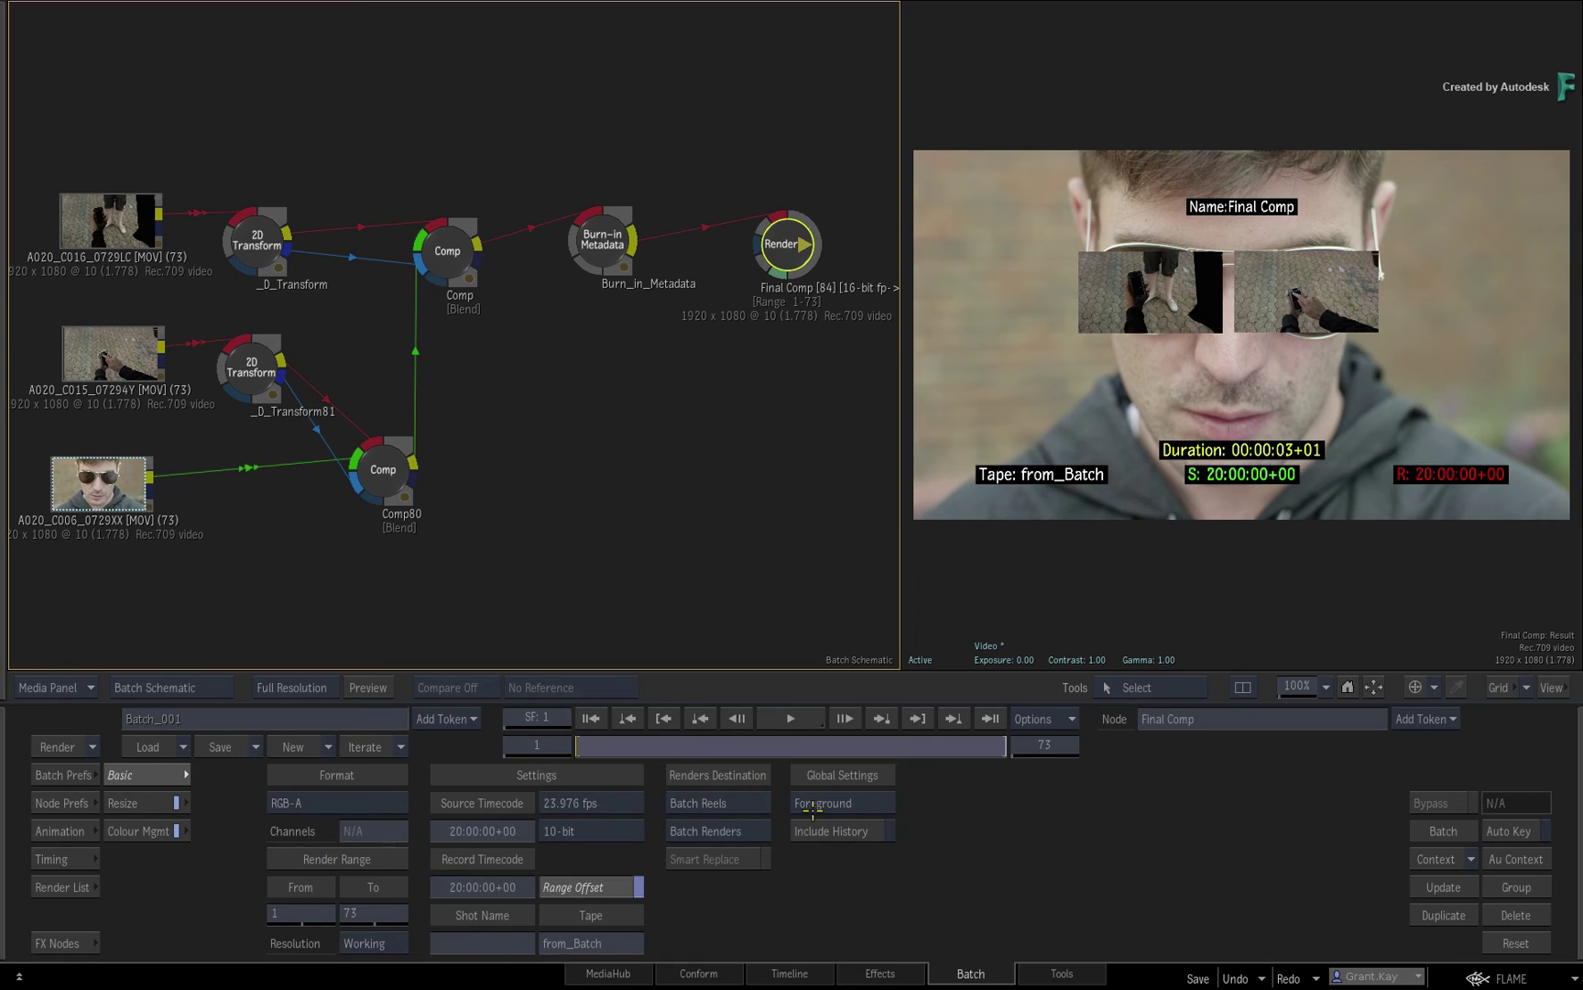
{"action": "left_click", "coordinate": [606, 243]}
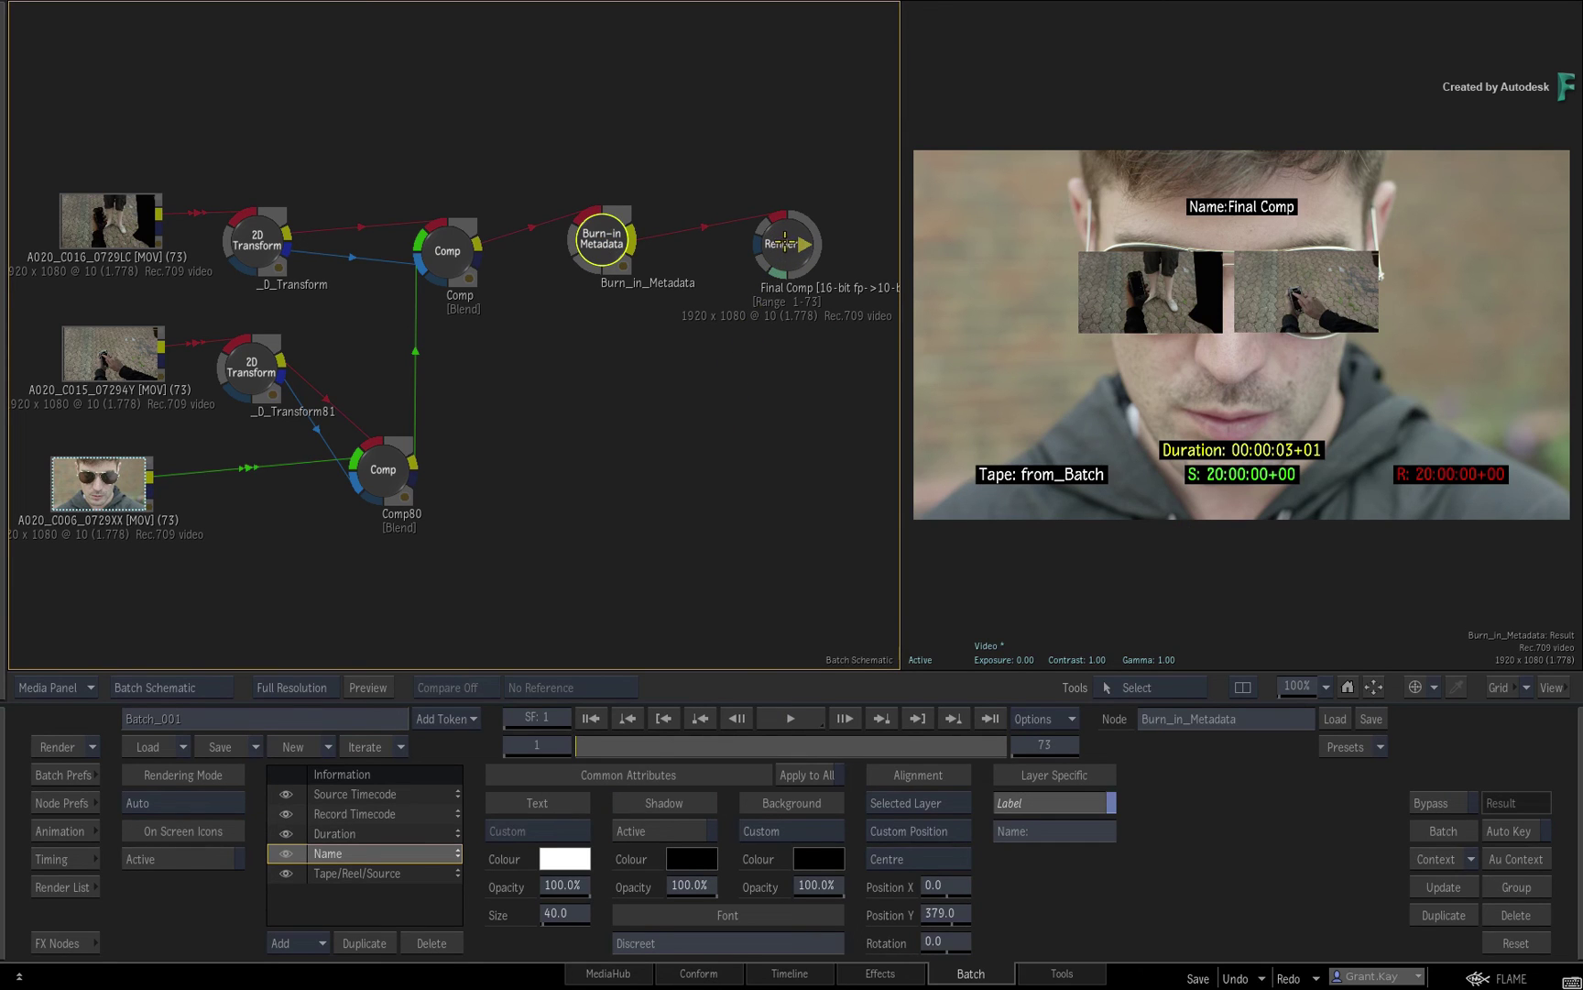
{"action": "left_click", "coordinate": [735, 716]}
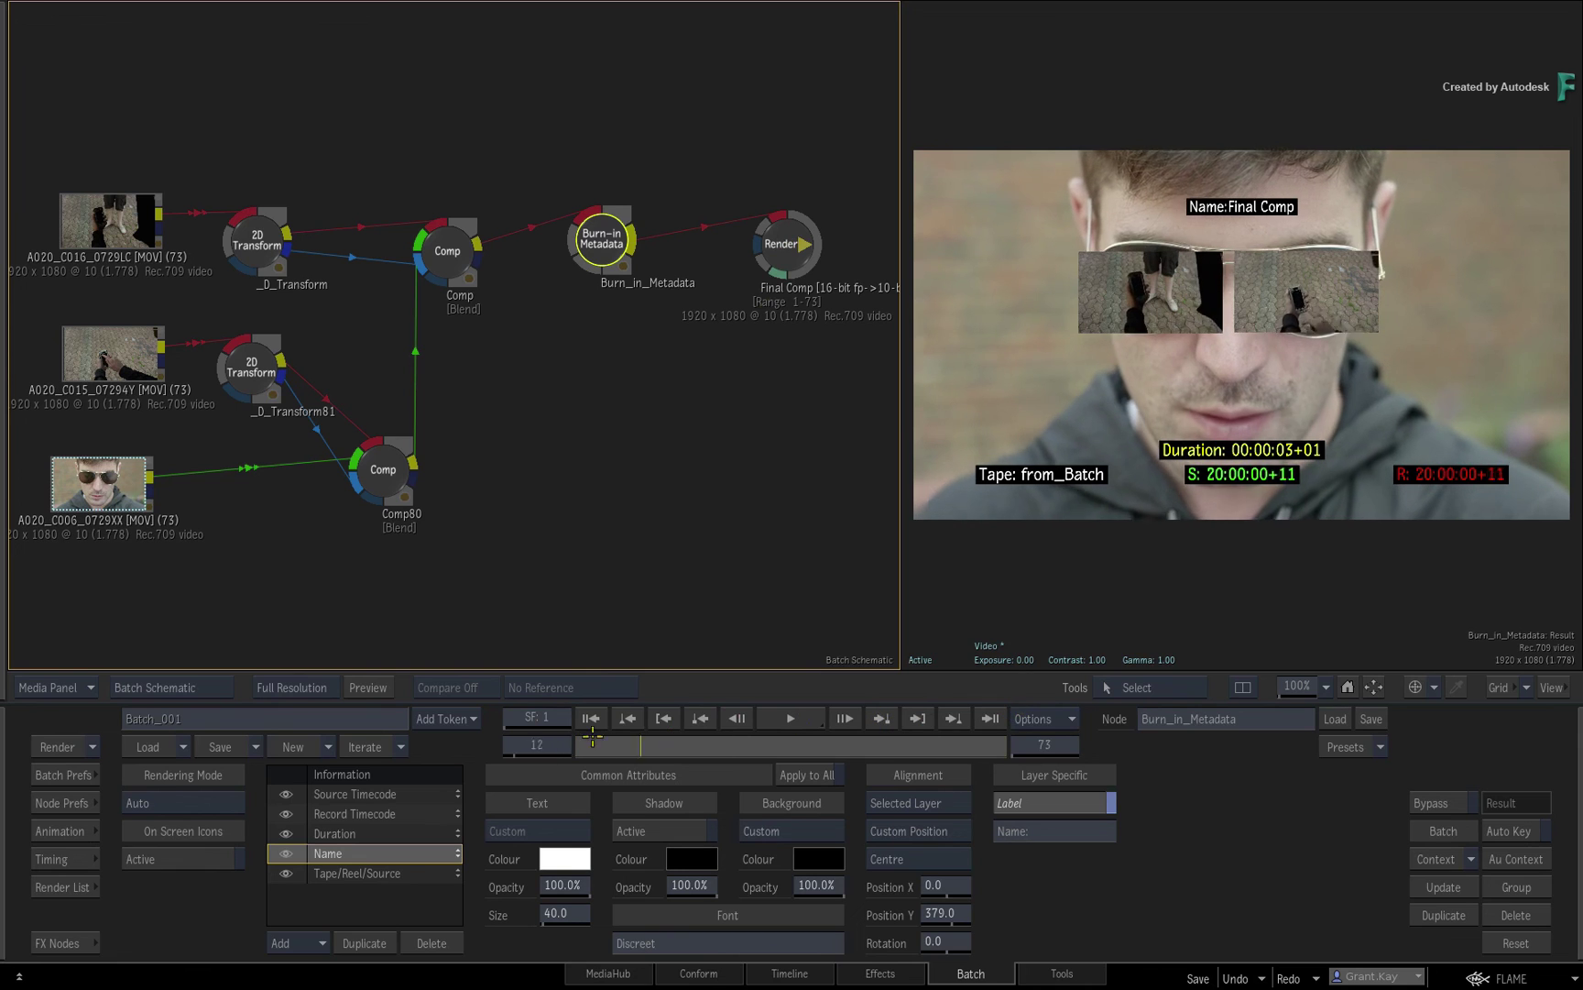
Back on the Timeline, scrub the stacked sequence, then open Future Track and preview its Gap burn-in.
{"action": "left_click", "coordinate": [809, 971]}
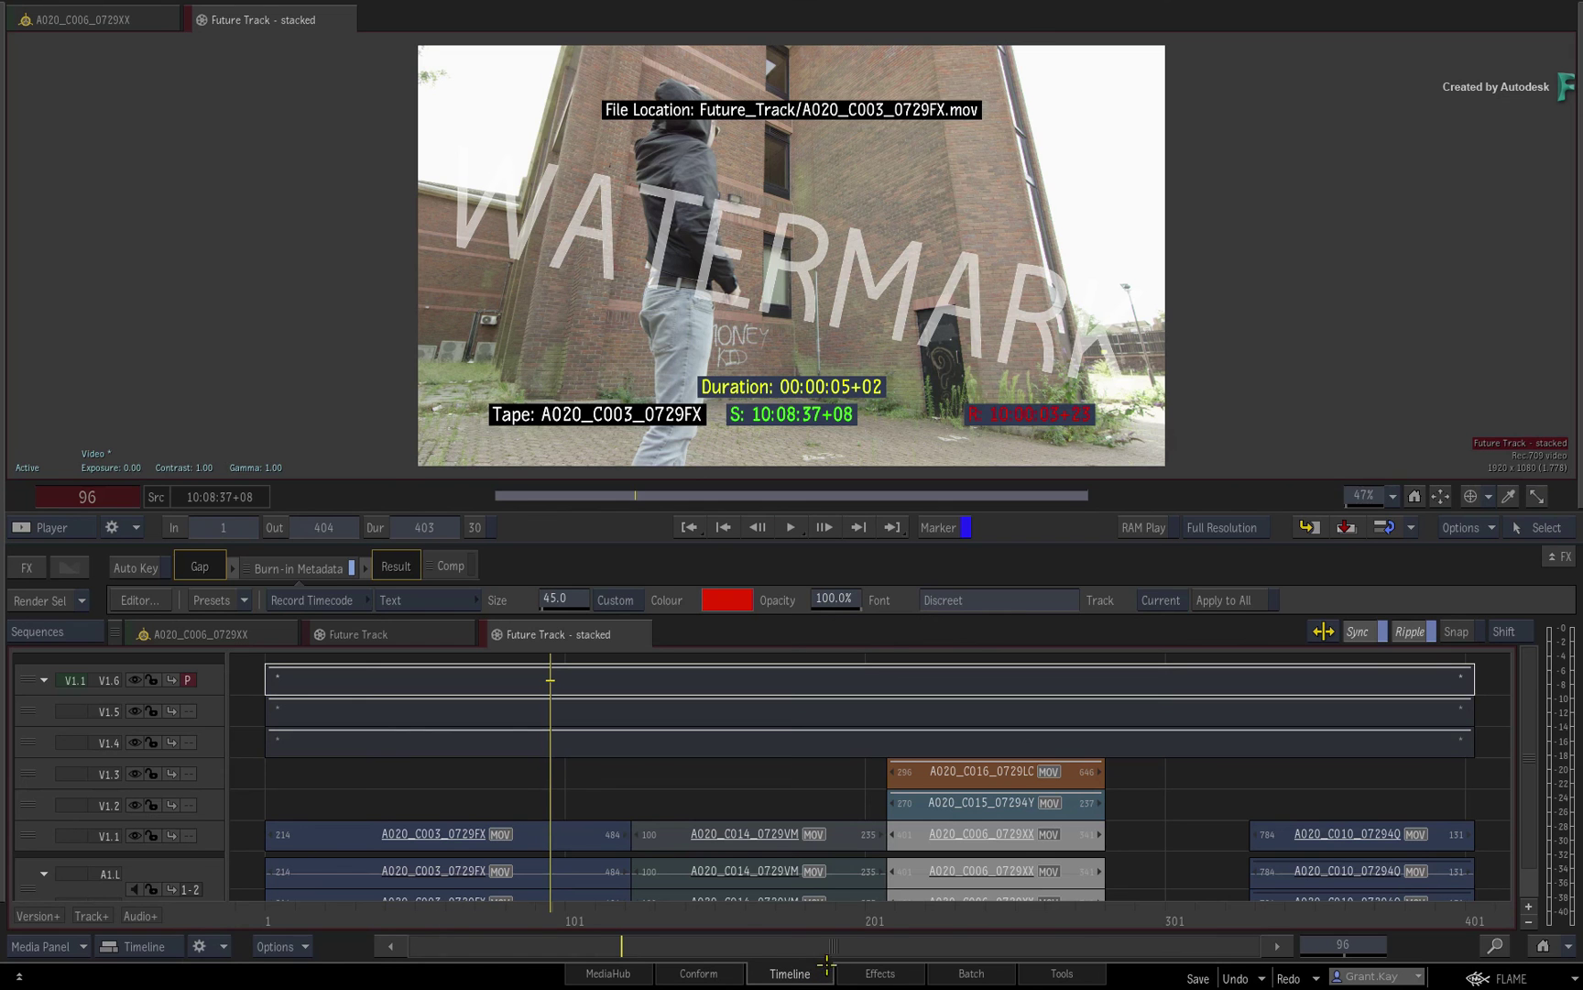
{"action": "left_click_drag", "start_coordinate": [588, 910], "coordinate": [685, 830]}
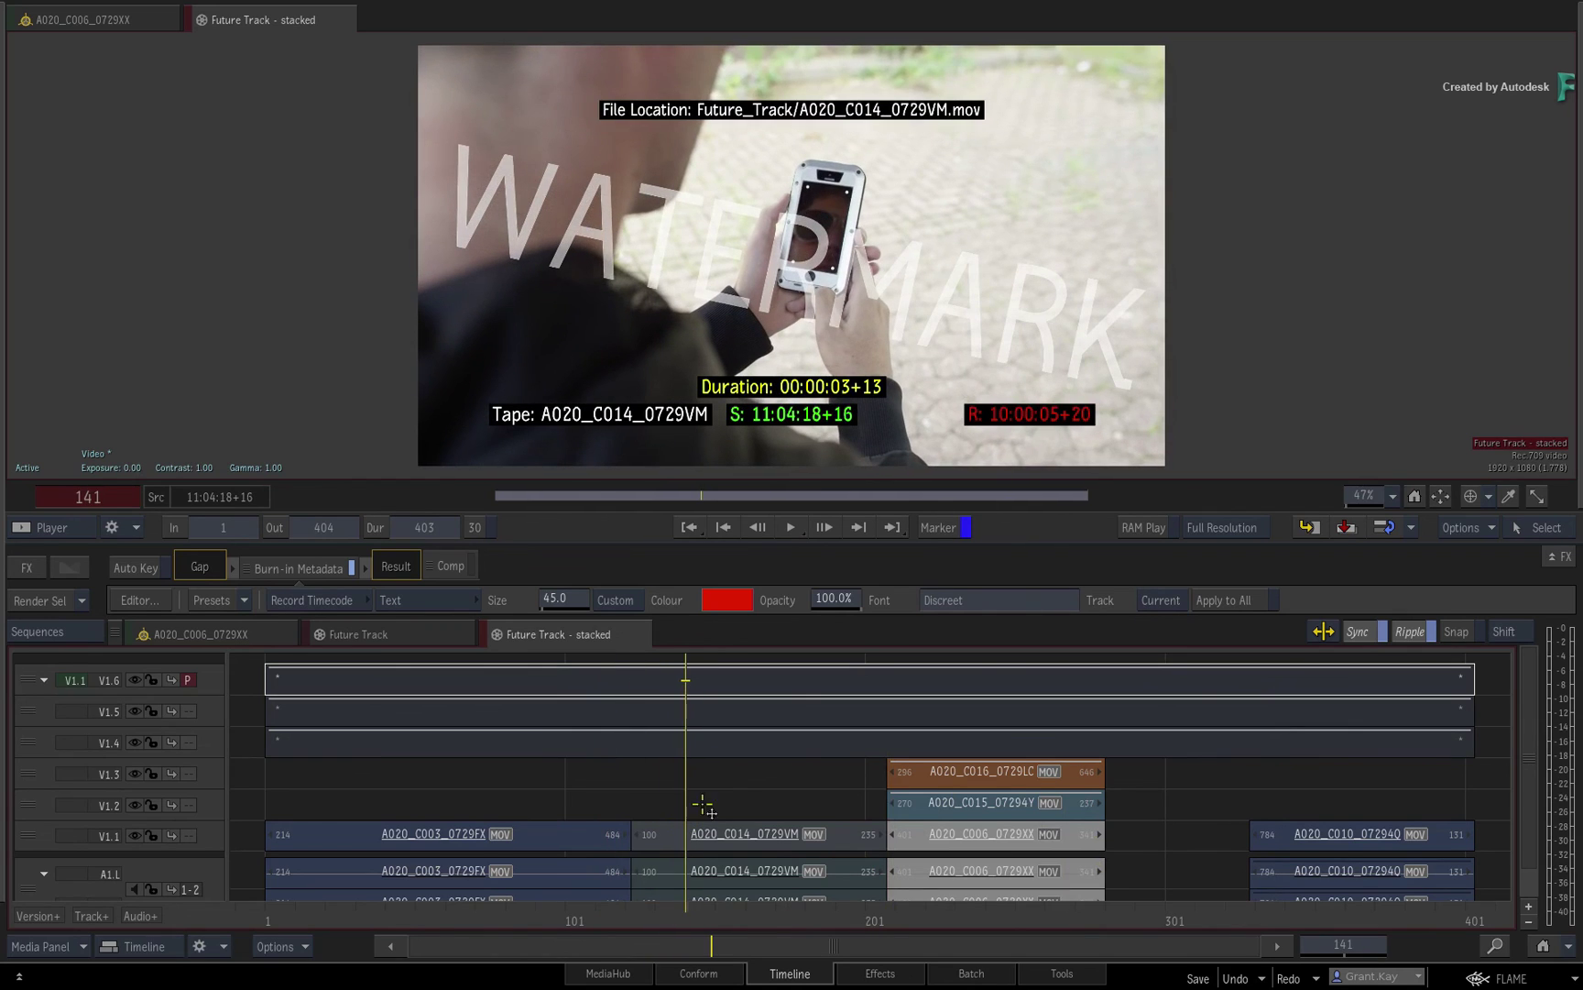
{"action": "left_click", "coordinate": [424, 632]}
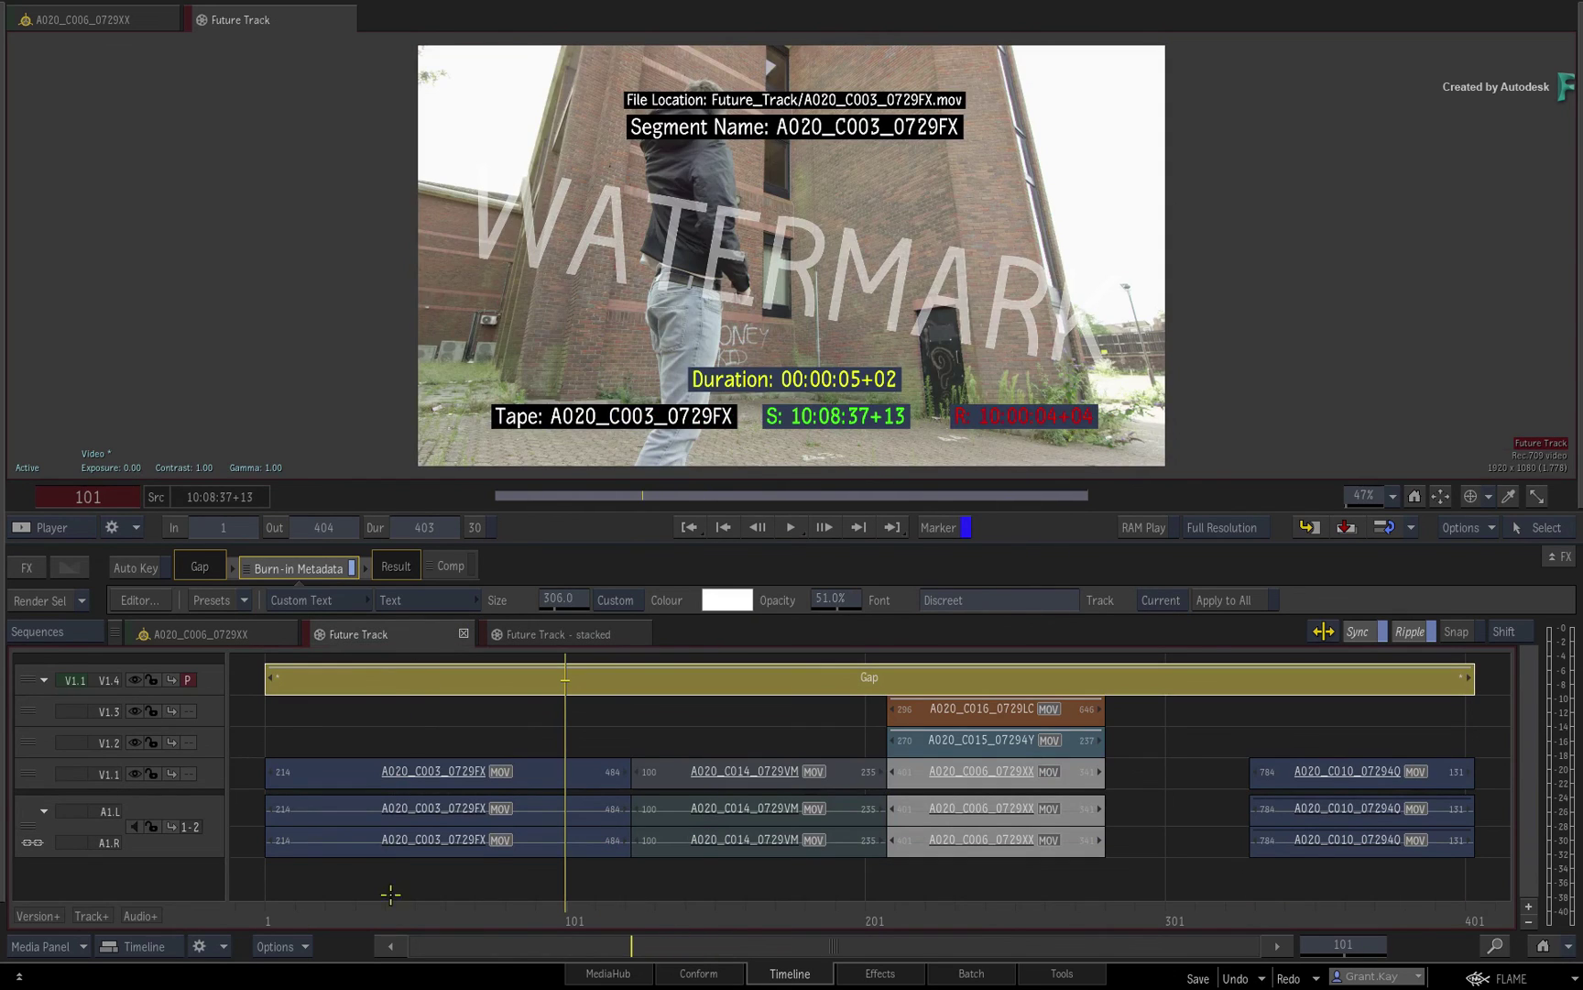
{"action": "left_click", "coordinate": [339, 907]}
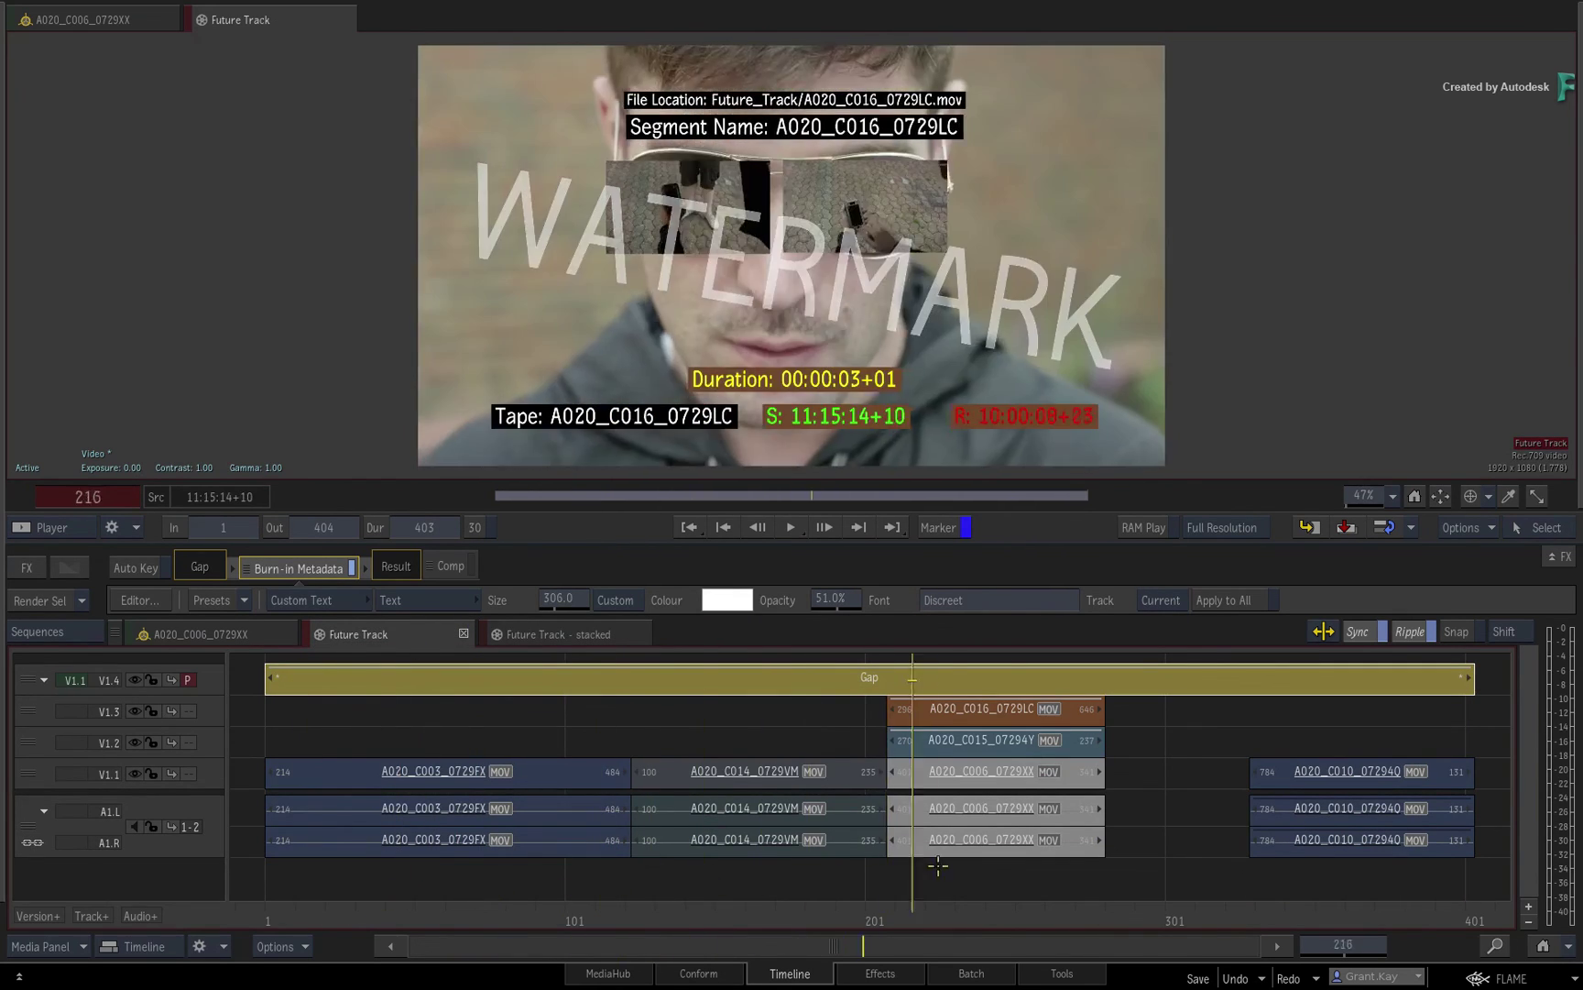